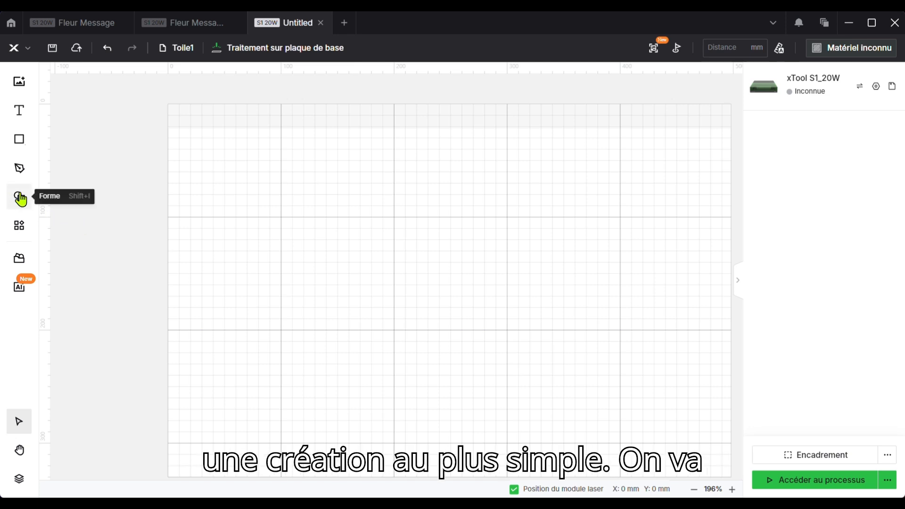
Insert the solid eight-petal flower with a round centre from the Plante category of the shape library.
left_click(19, 200)
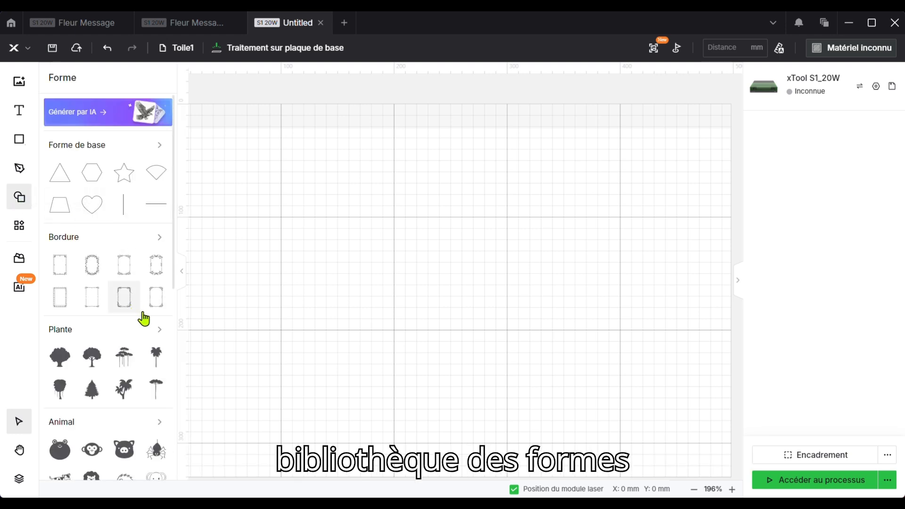
left_click(160, 336)
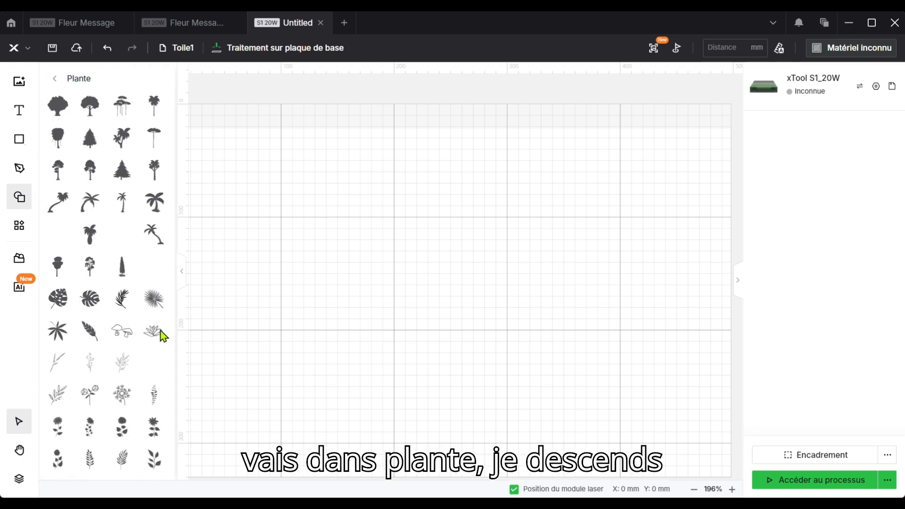
scroll(150, 298, "down", 3)
scroll(149, 298, "down", 7)
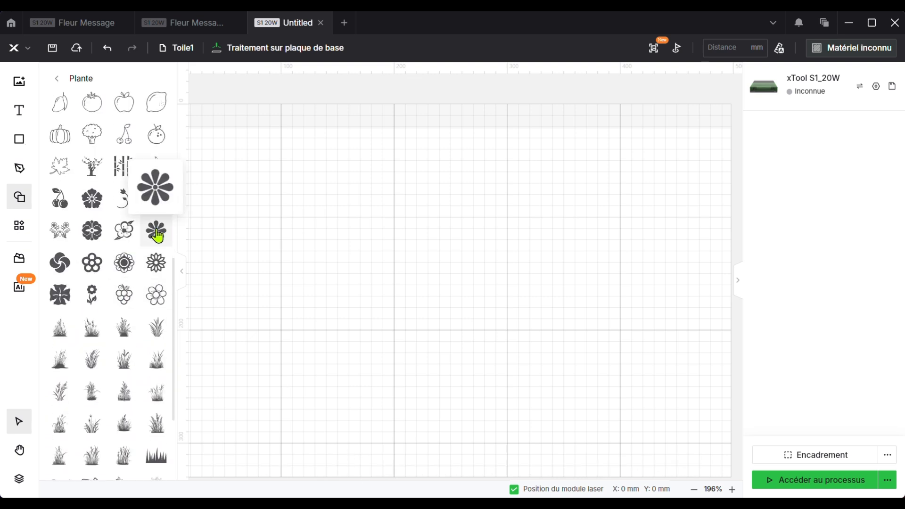
left_click(157, 236)
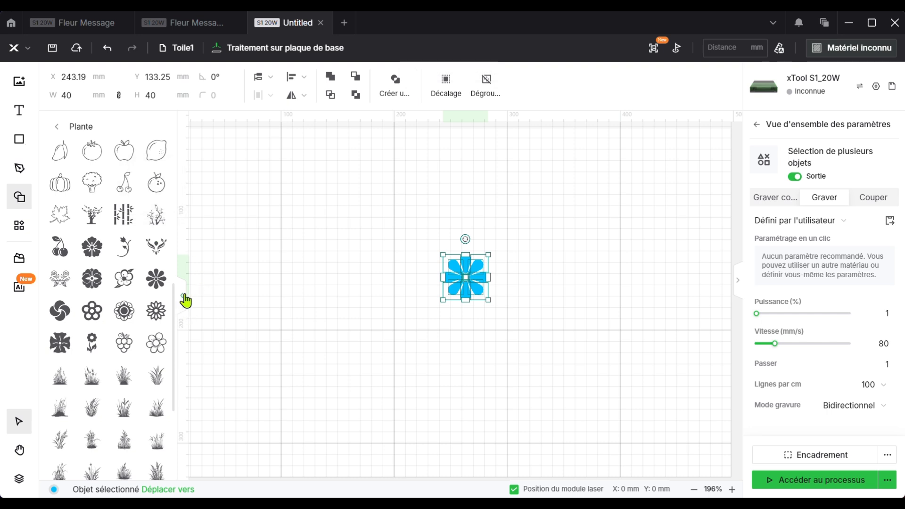
left_click(182, 297)
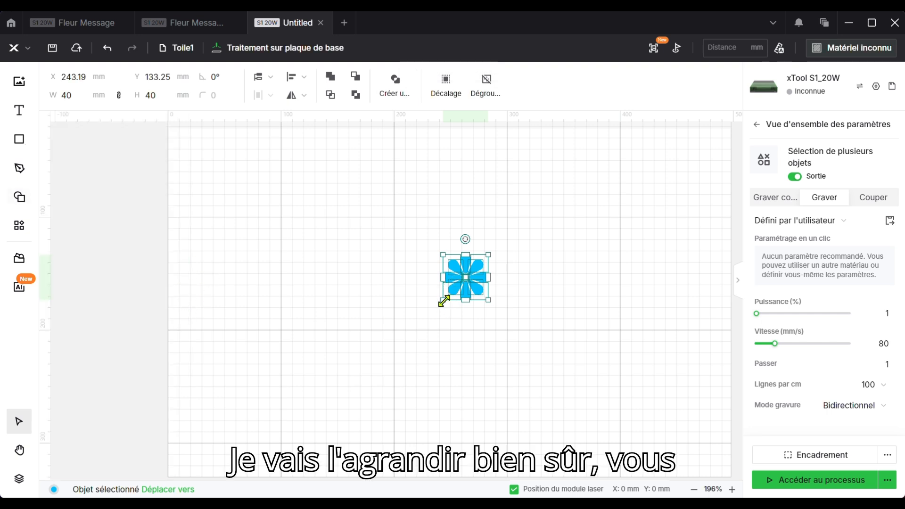
Enlarge the flower and set its width to 150 mm with proportions locked.
left_click_drag(444, 301, 318, 388)
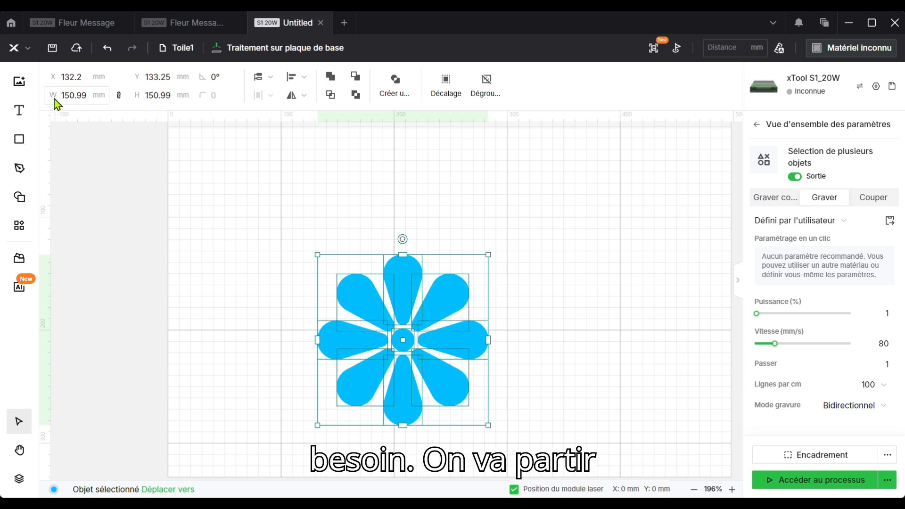
left_click(73, 94)
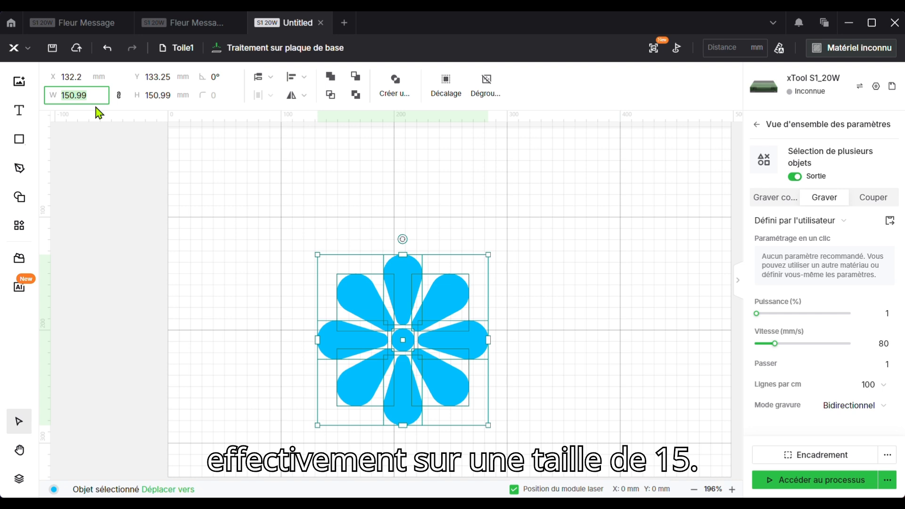
type("15")
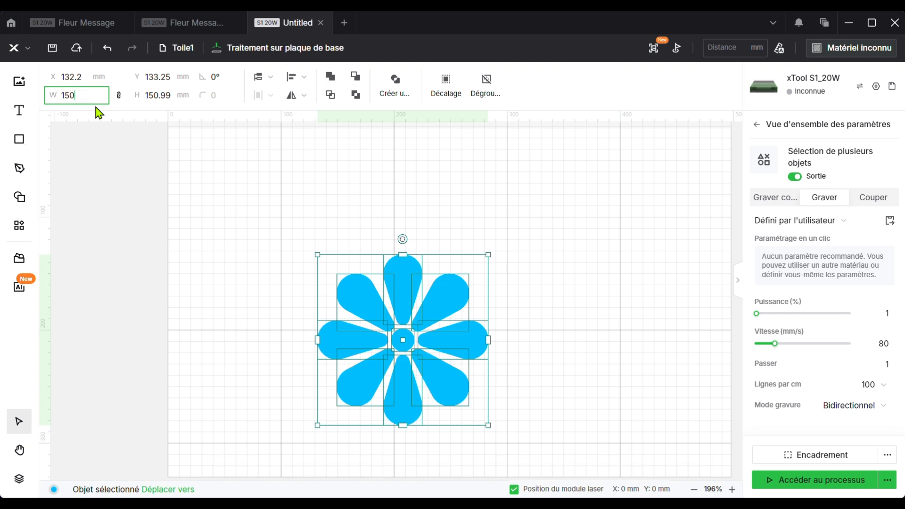
type("0")
key("Return")
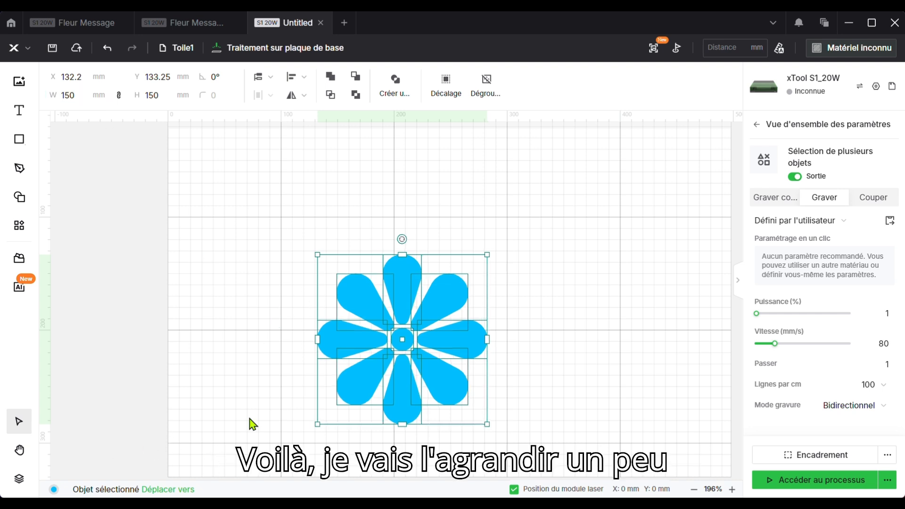
Move the flower towards the left side of the work area, to about X 35 mm, Y 102 mm.
left_click(733, 490)
left_click(733, 490)
left_click(734, 490)
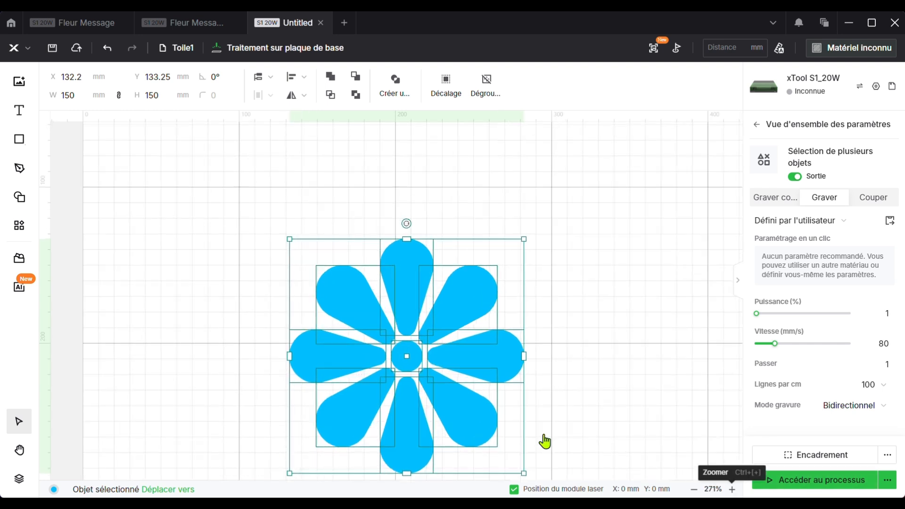
left_click_drag(406, 354, 255, 307)
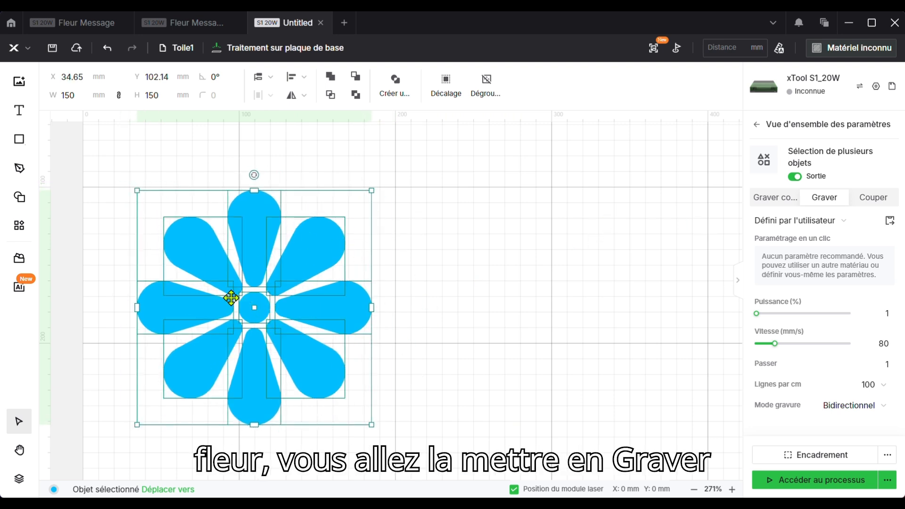
Switch the flower to contour engraving and ungroup it into separate elements.
left_click(776, 201)
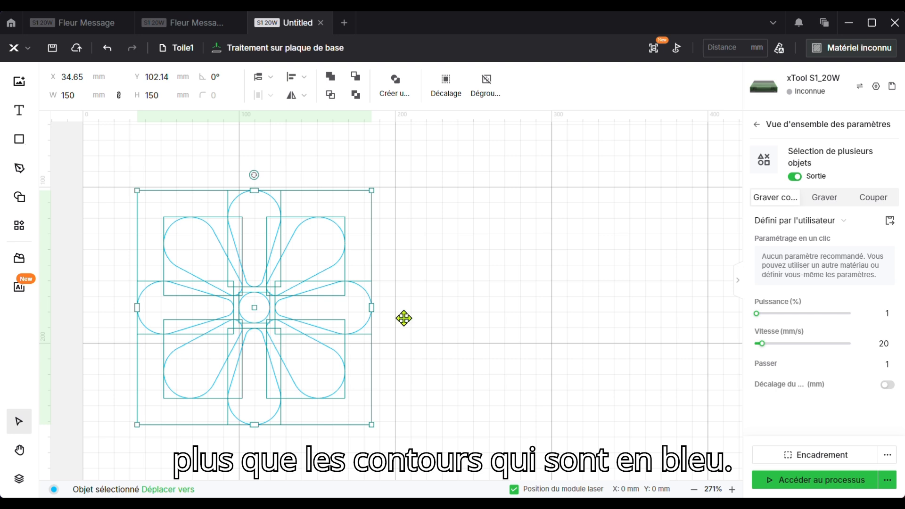
left_click(454, 290)
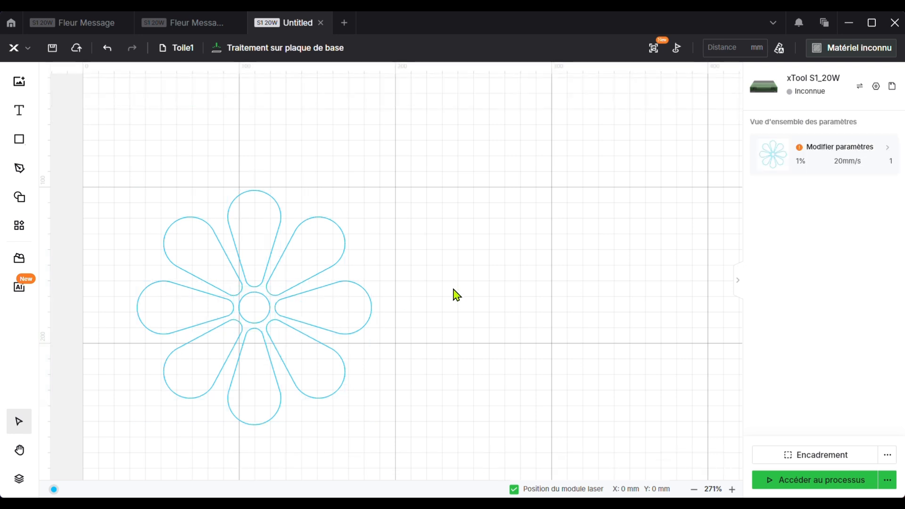
left_click(243, 288)
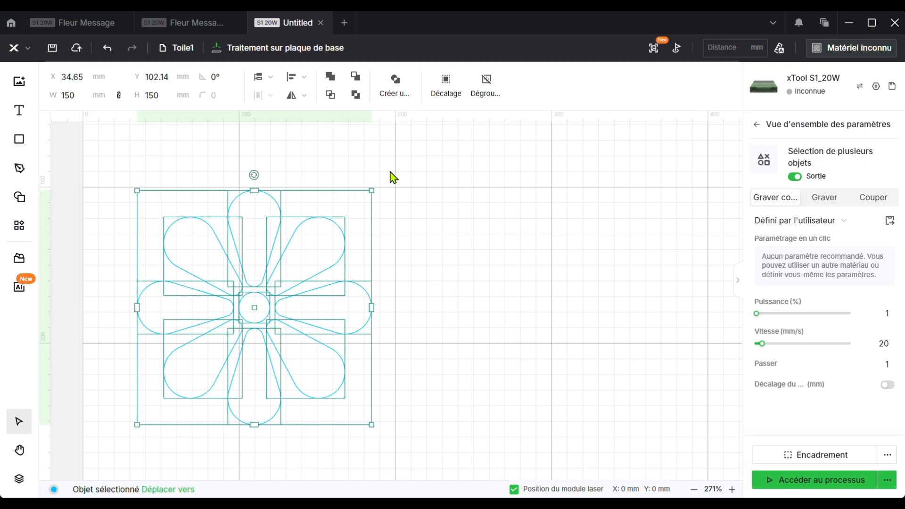
left_click(487, 86)
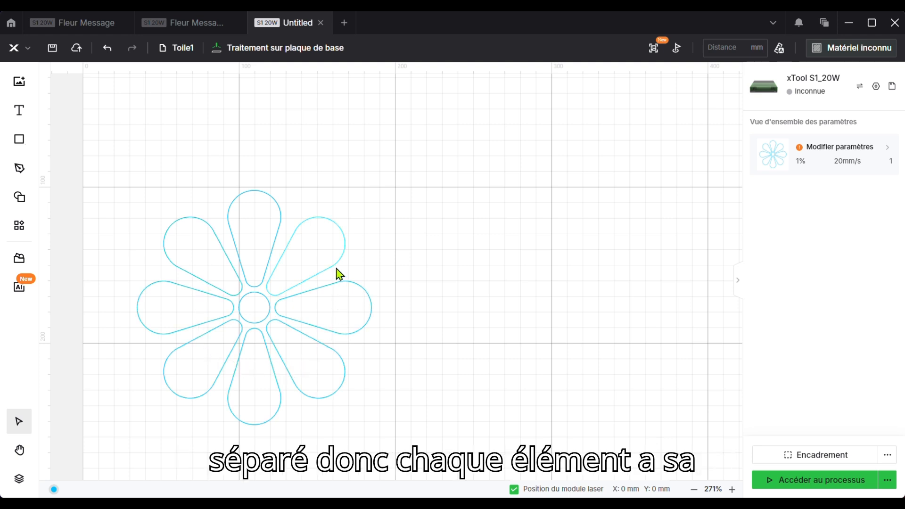
Set the flower's centre circle to Couper and assign it to the red layer.
left_click(259, 326)
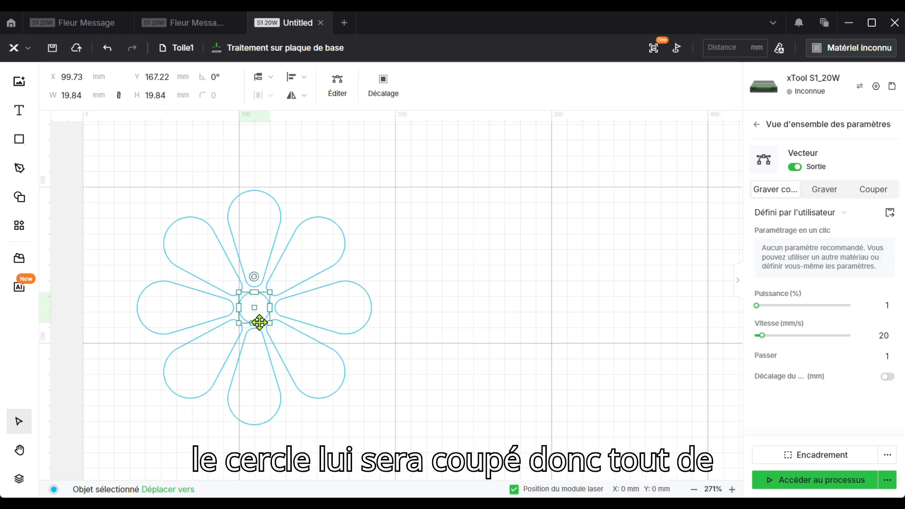
left_click(874, 193)
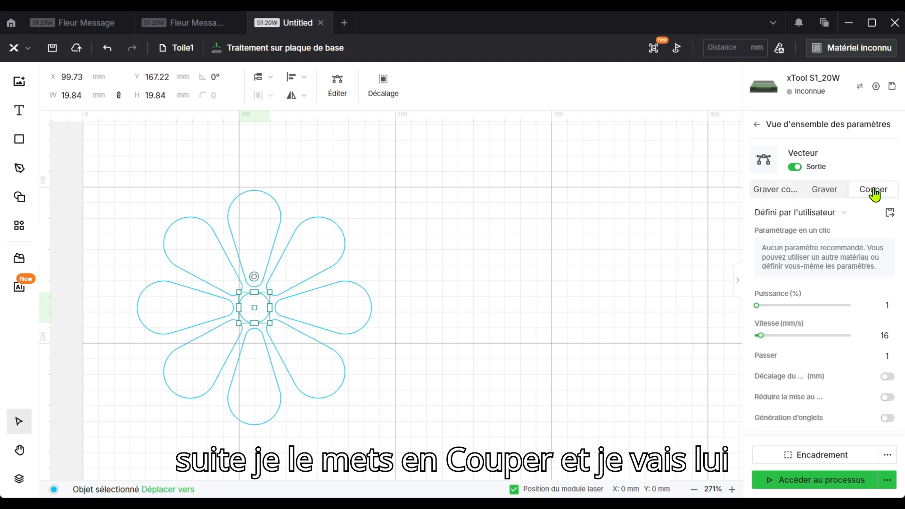
left_click(169, 492)
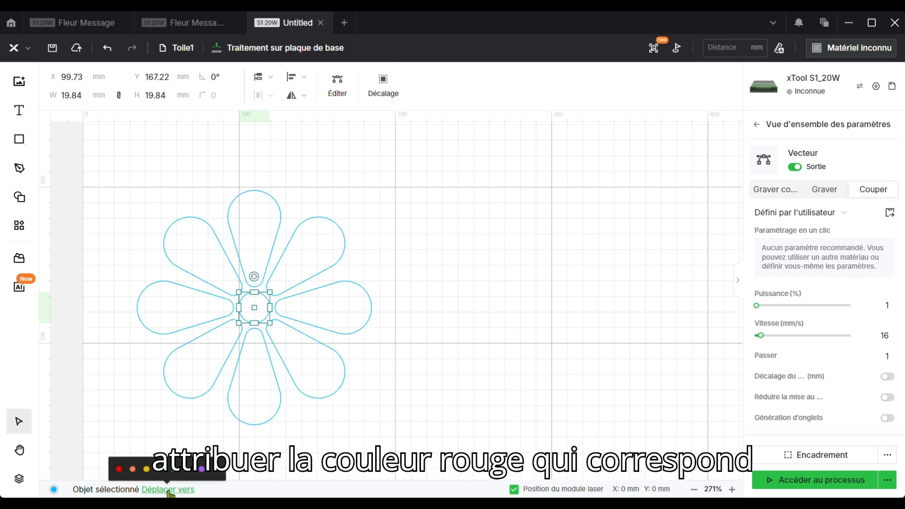
left_click(119, 469)
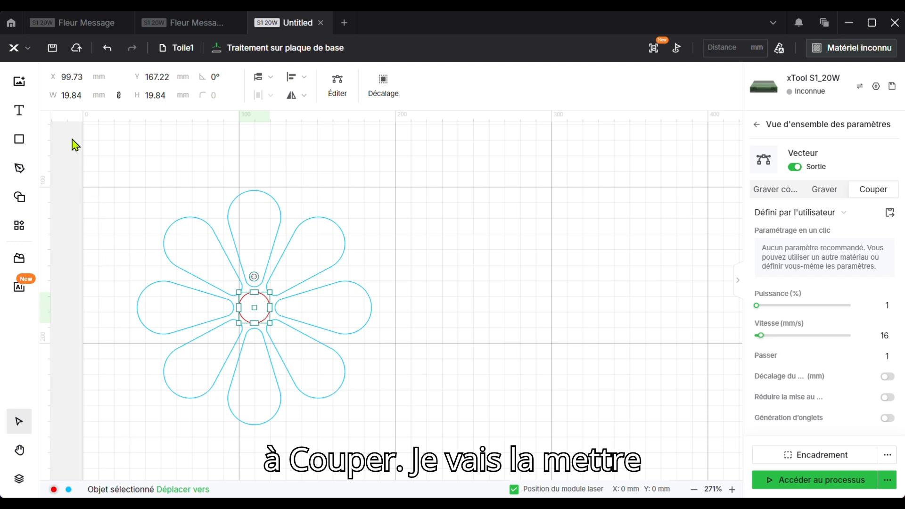
Resize the centre circle to 5 mm and recentre it between the petals.
left_click(73, 95)
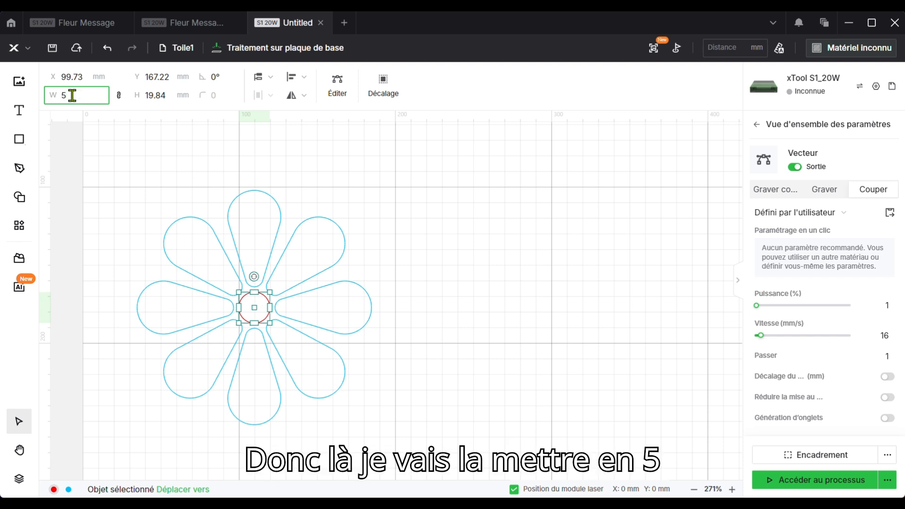
key("Return")
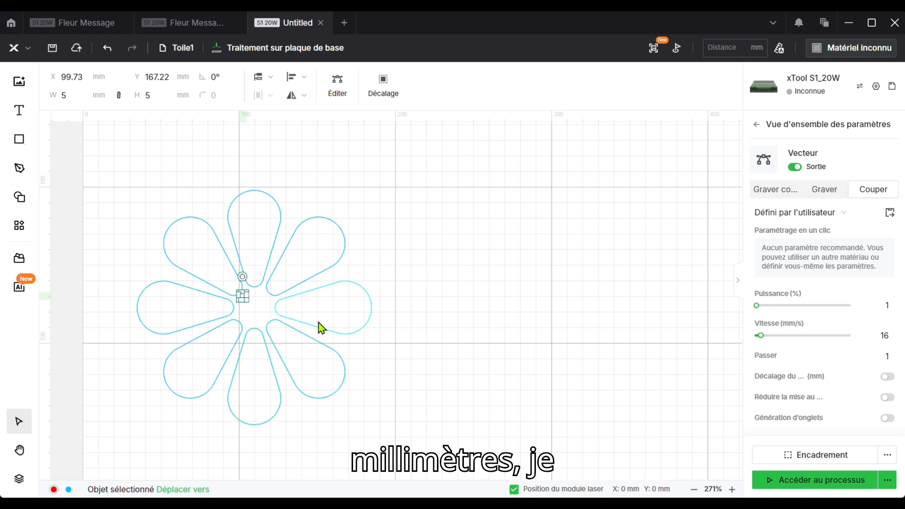
left_click_drag(245, 298, 252, 307)
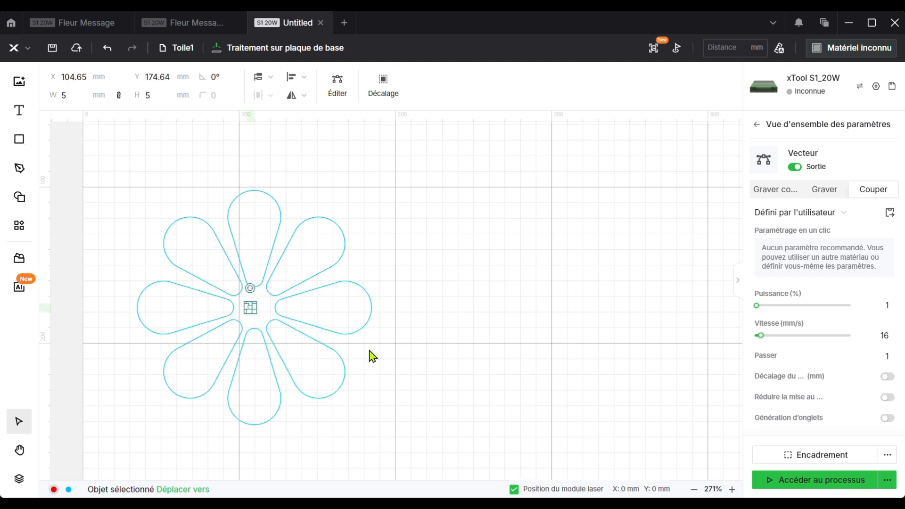
left_click(457, 345)
left_click(252, 309)
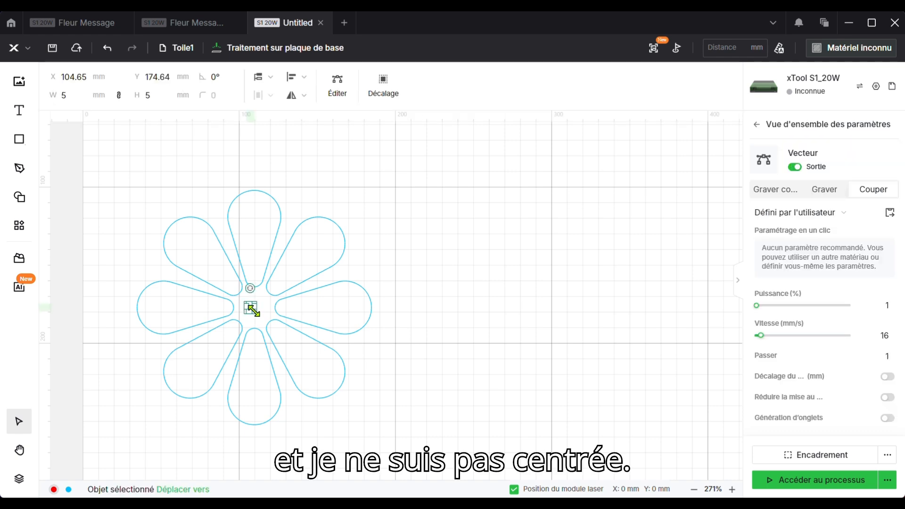
left_click_drag(250, 308, 255, 307)
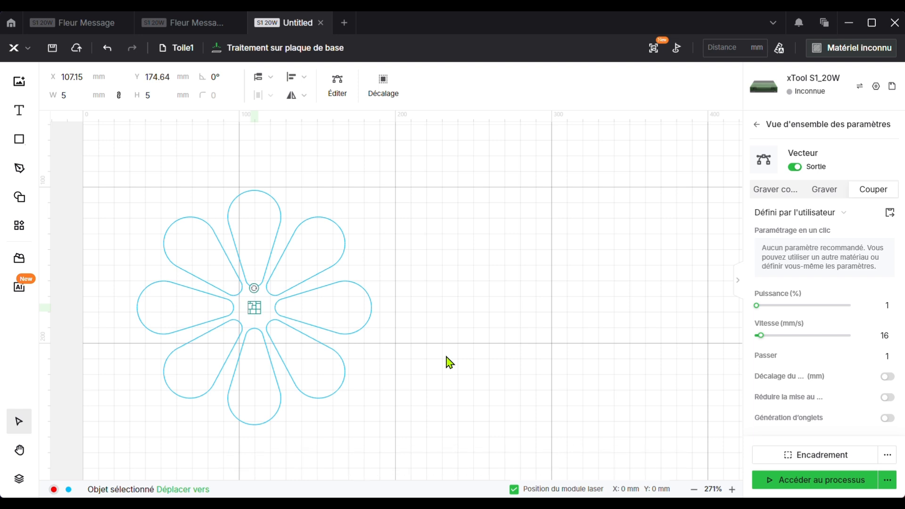
Duplicate the 5 mm circle and place the copy aside, beyond the flower's upper right, at about X 249 mm, Y 66 mm.
key("ctrl+v")
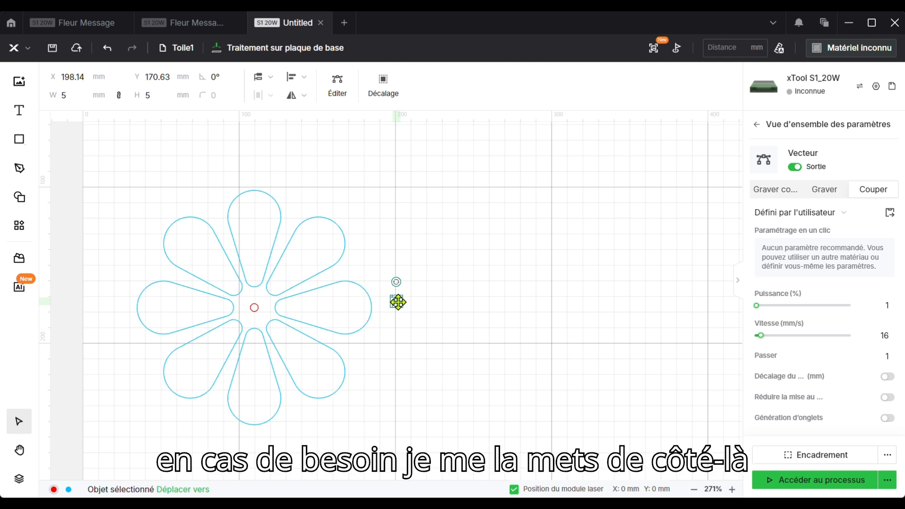
left_click_drag(398, 302, 476, 137)
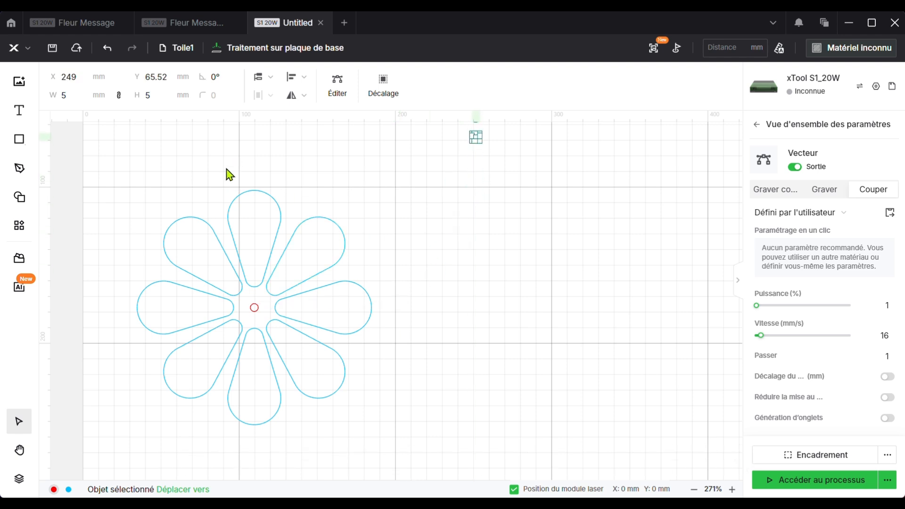
left_click(167, 154)
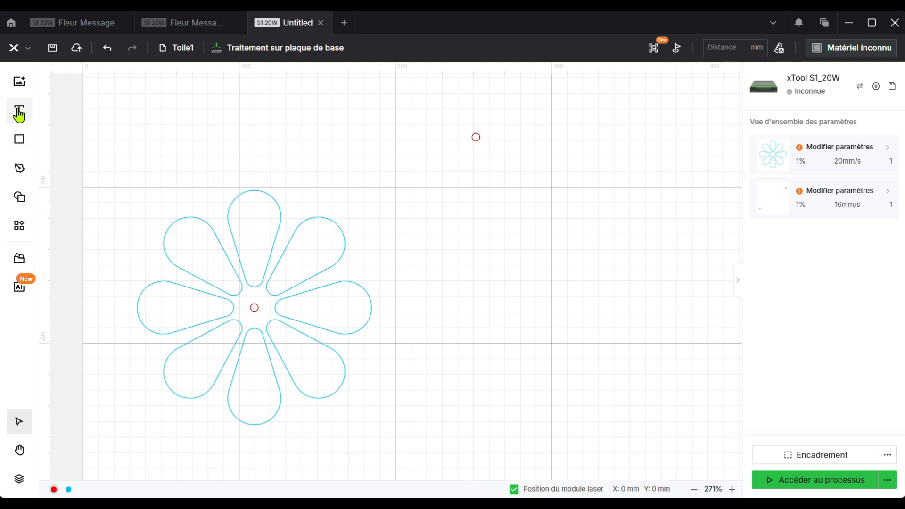
Add the text "Face Avant" above the flower.
left_click(19, 110)
left_click(148, 131)
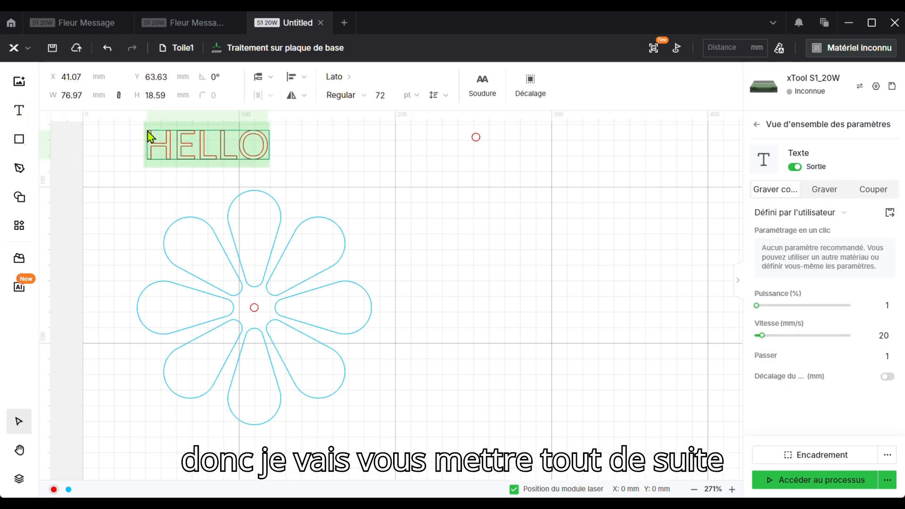
type("Face")
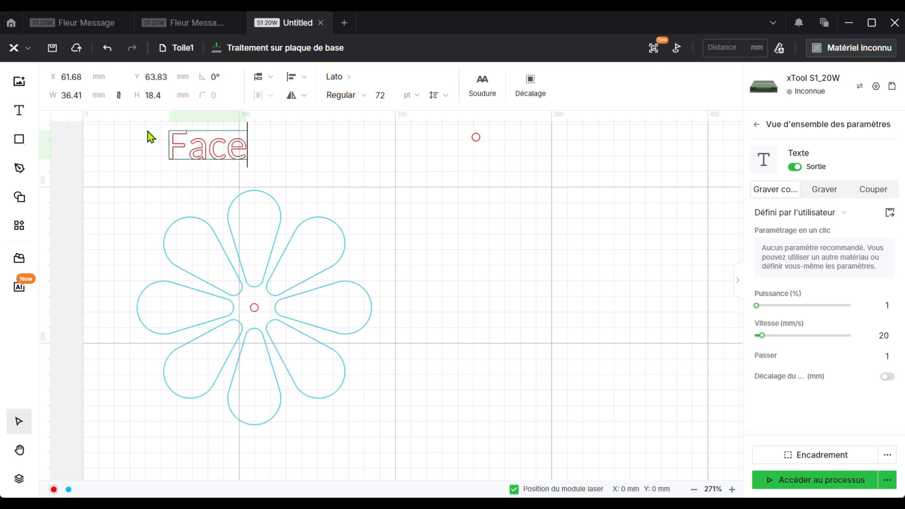
type(" Avant")
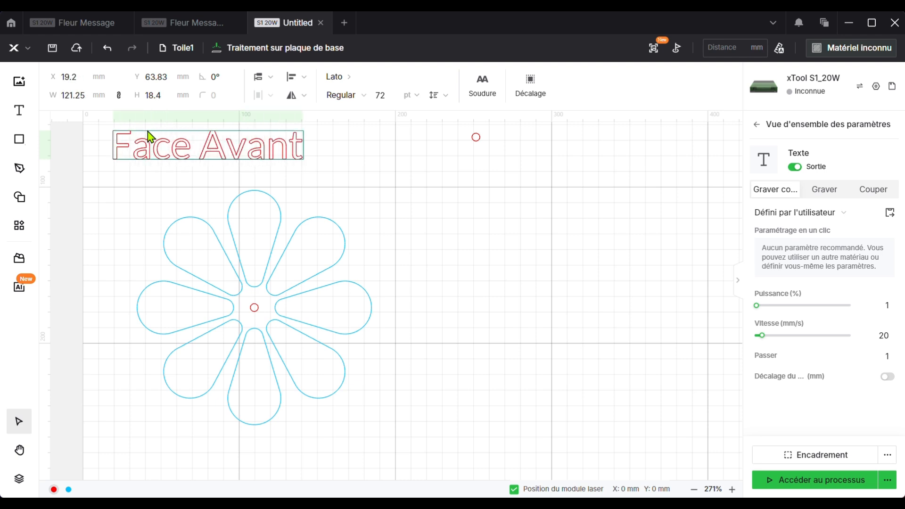
key("Escape")
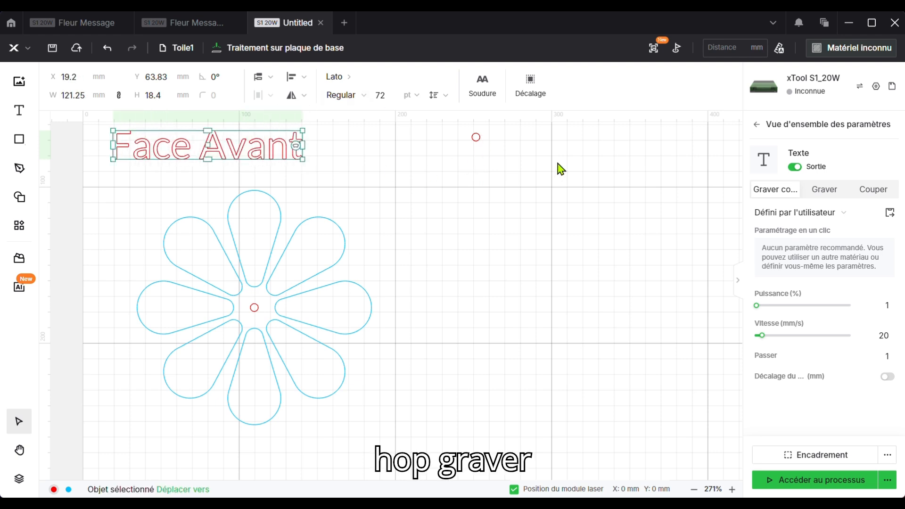
Set the "Face Avant" text to Graver with its output disabled, and centre it above the flower.
left_click(819, 193)
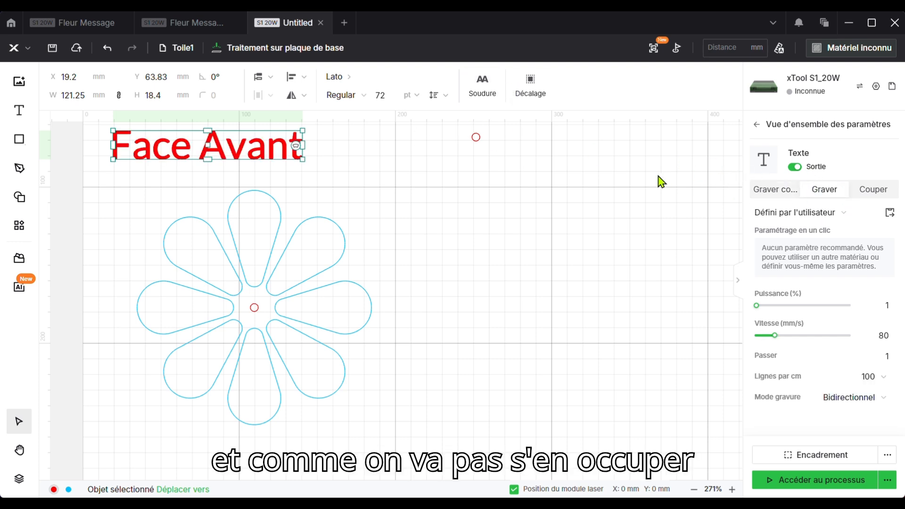
left_click(796, 167)
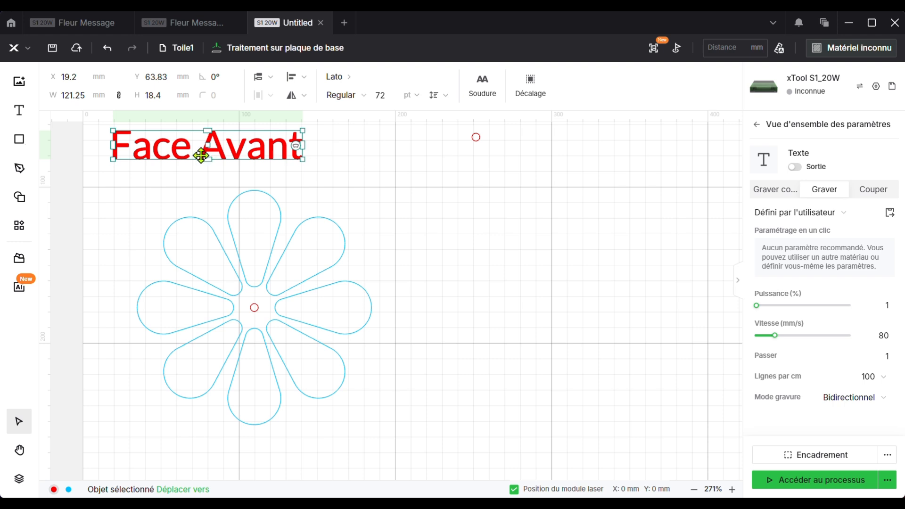
left_click_drag(257, 143, 284, 143)
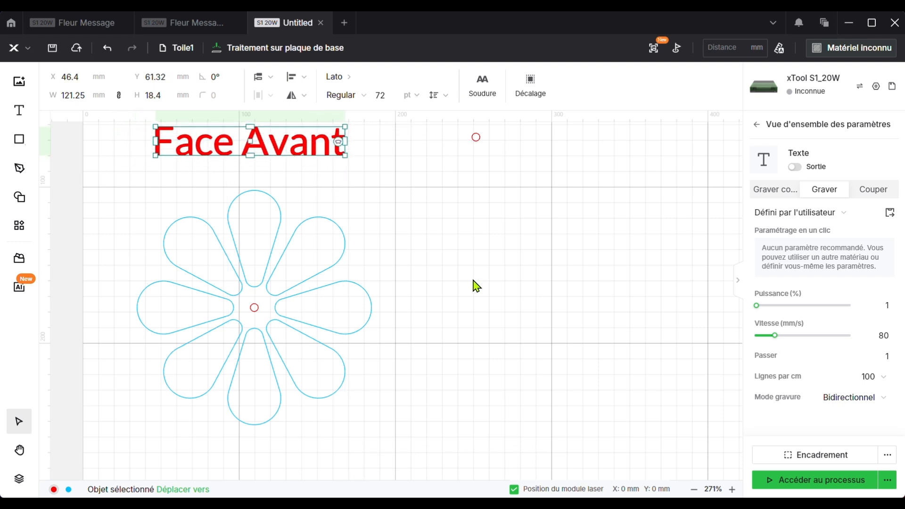
Place a copy of the "Face Avant" text well to the right of the original and delete the spare 5 mm circle beside it.
key("ctrl+v")
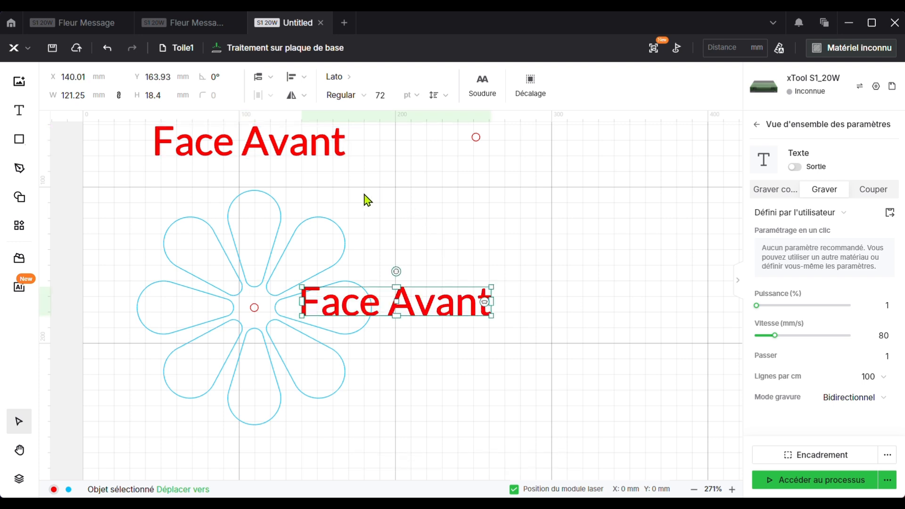
left_click_drag(441, 307, 649, 151)
left_click(476, 138)
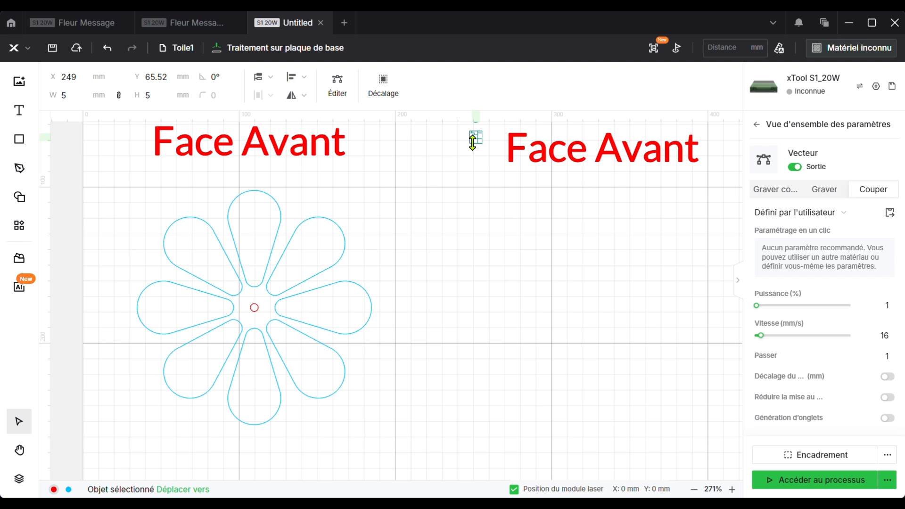
left_click_drag(474, 137, 421, 143)
key("Delete")
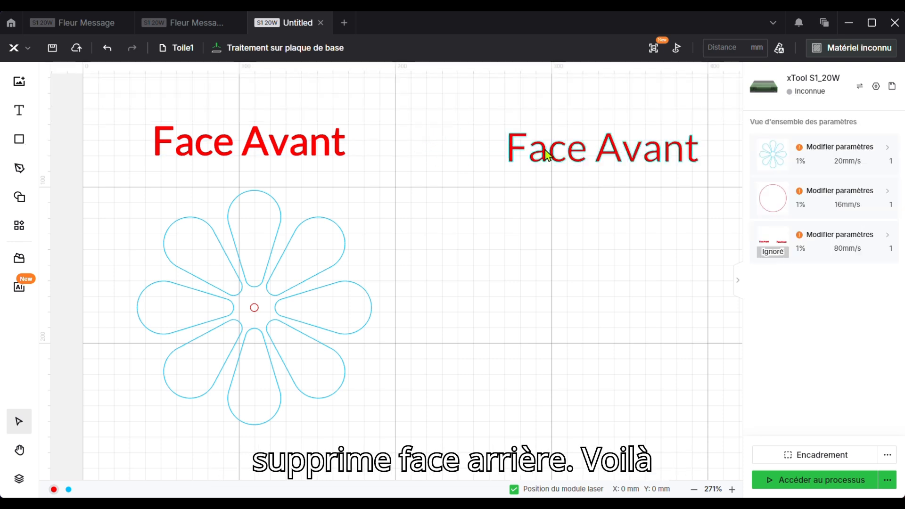
Change the copied text to "Face Arrière" and place it level with "Face Avant", at about X 265 mm, Y 61 mm.
left_click(562, 166)
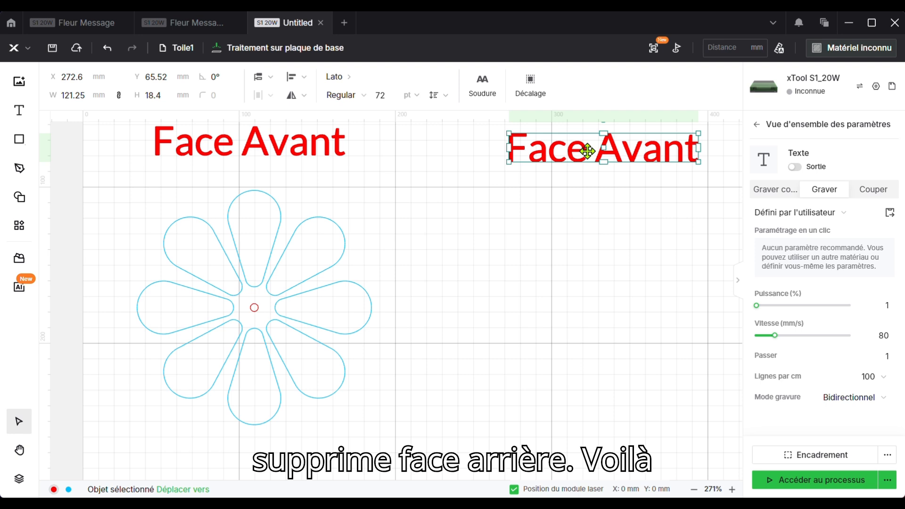
double_click(628, 155)
key("BackSpace")
key("BackSpace")
key("BackSpace")
key("BackSpace")
type("rr")
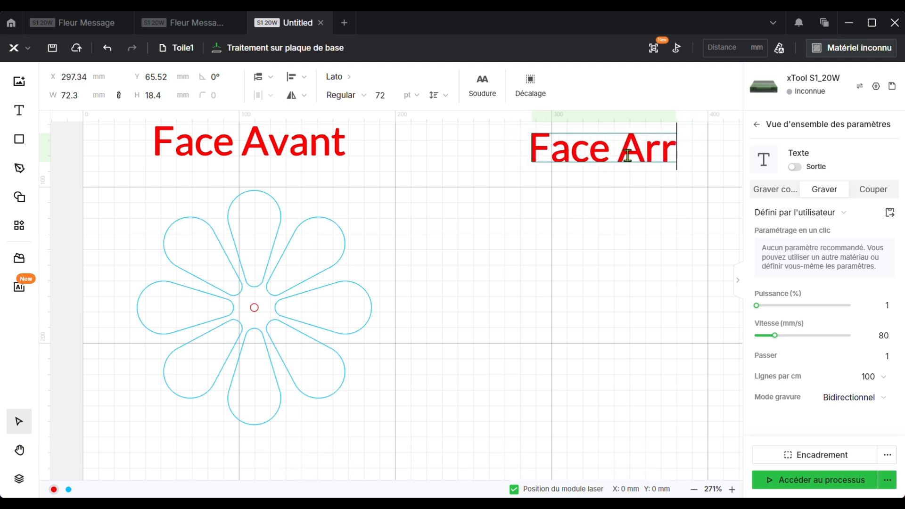
type("ière")
key("Escape")
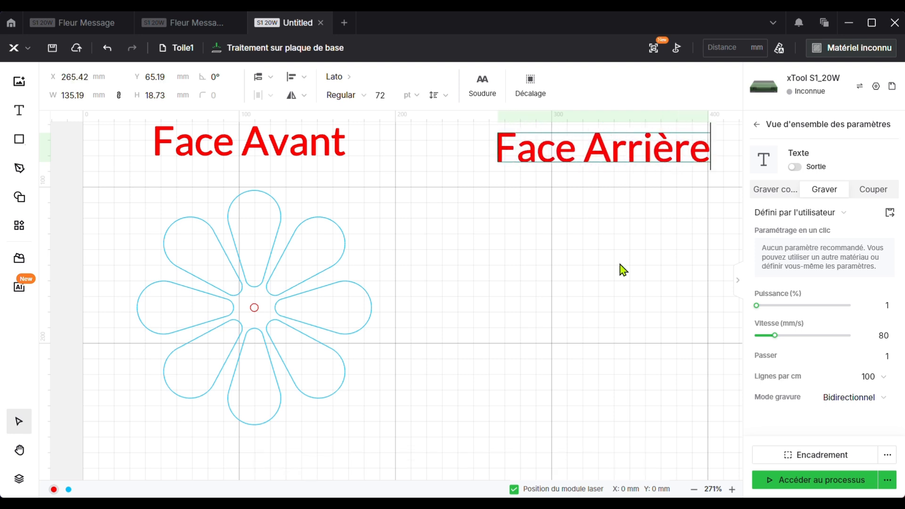
left_click_drag(562, 152, 561, 146)
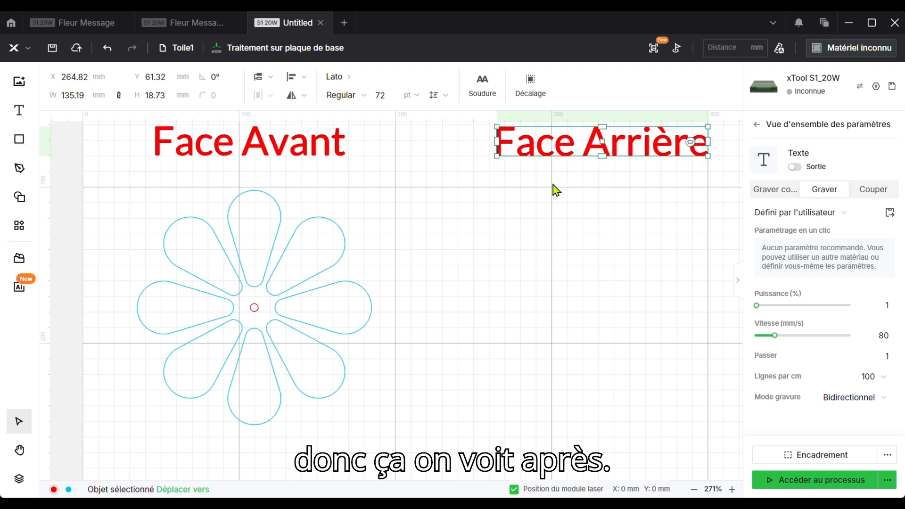
left_click(558, 245)
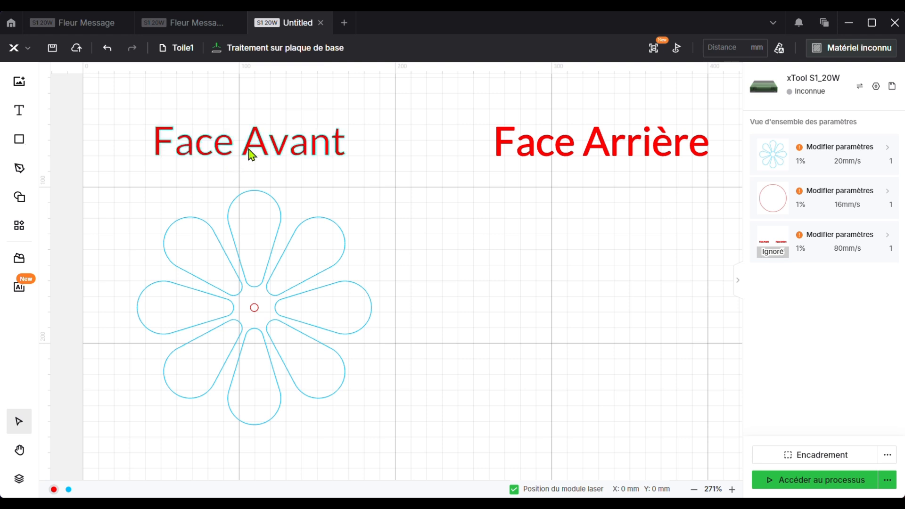
Move the "Face Avant" text up to about X 52 mm, Y 52 mm, and show the layer and object lists.
left_click_drag(252, 155, 257, 134)
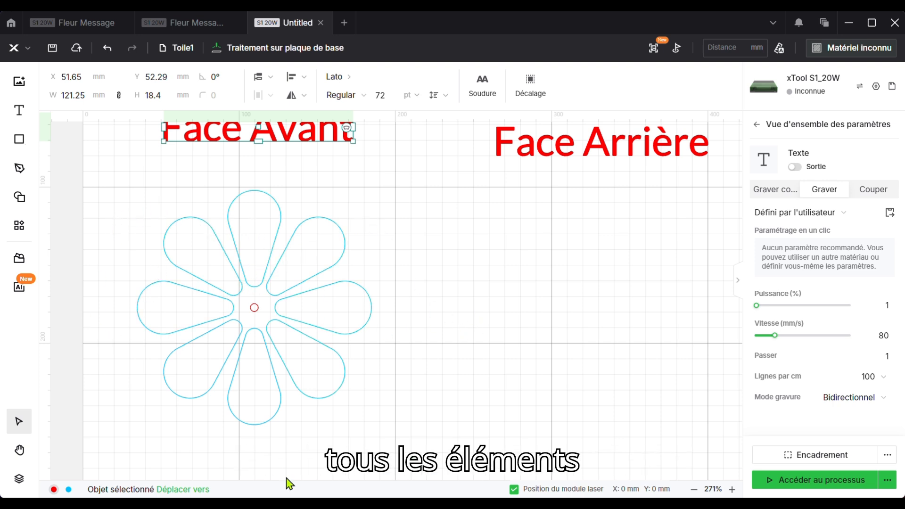
left_click(19, 452)
left_click_drag(178, 445, 340, 443)
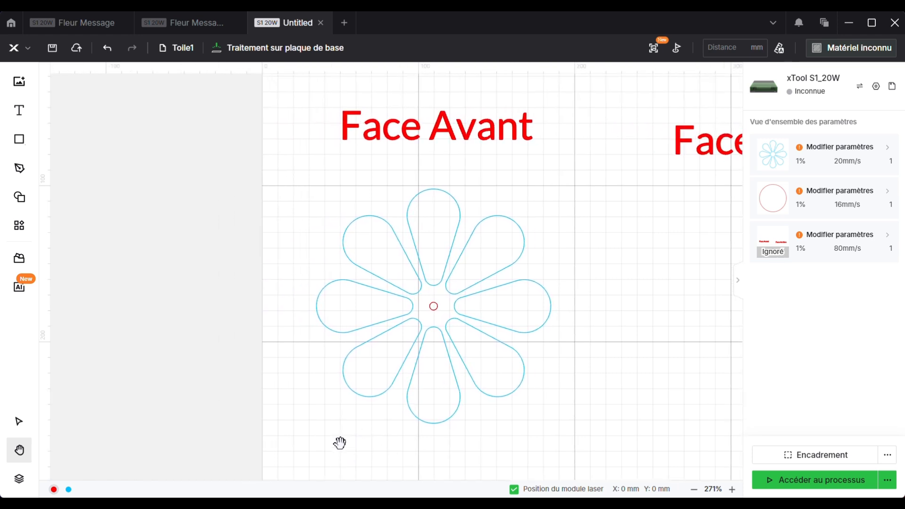
left_click(19, 481)
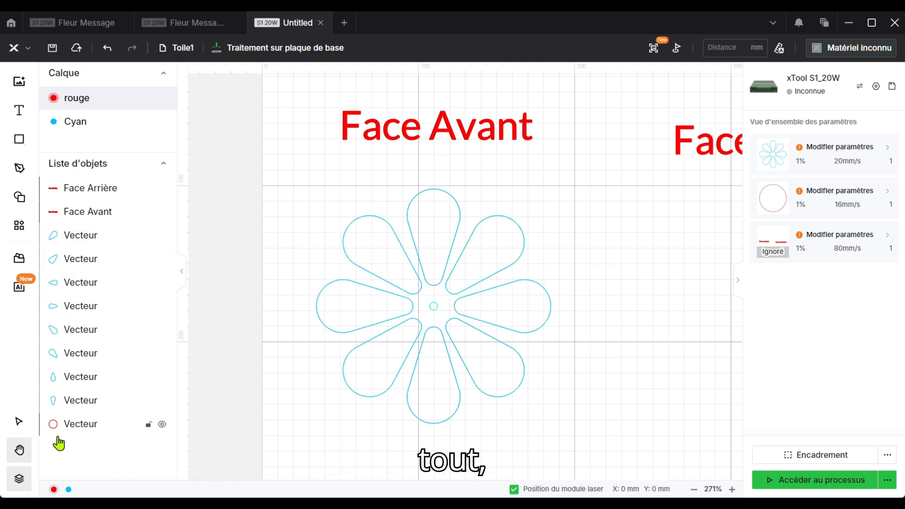
left_click(19, 422)
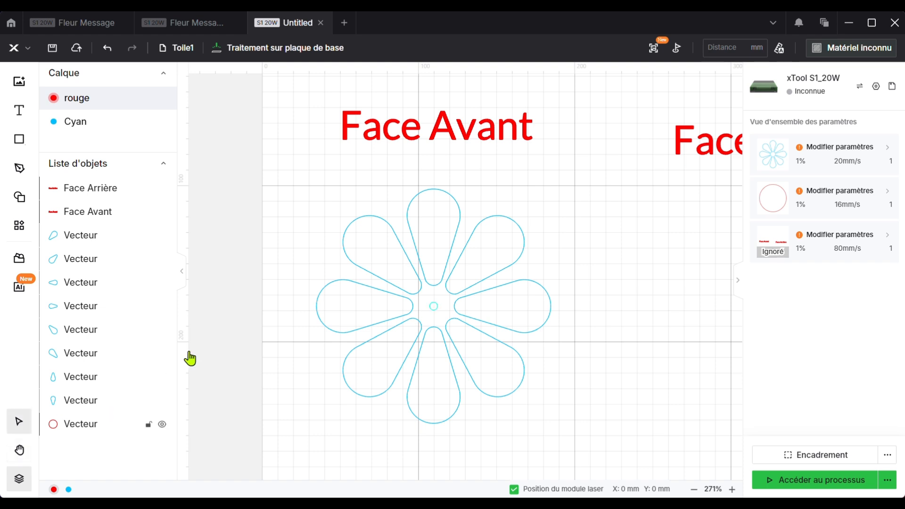
left_click_drag(288, 182, 586, 434)
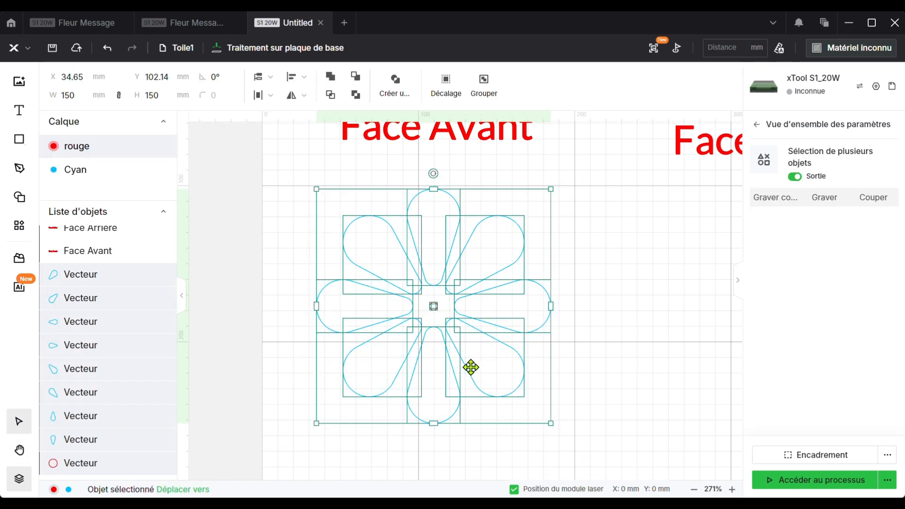
left_click(434, 307, "shift")
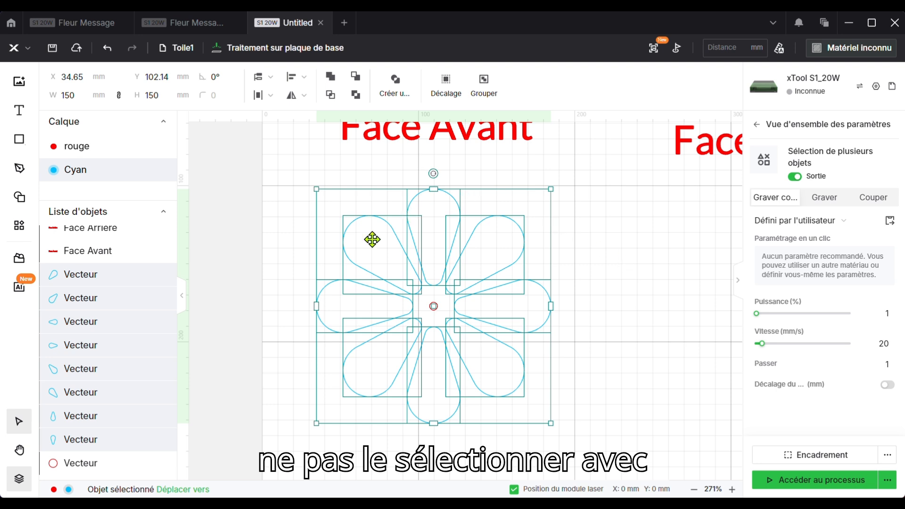
left_click(598, 331)
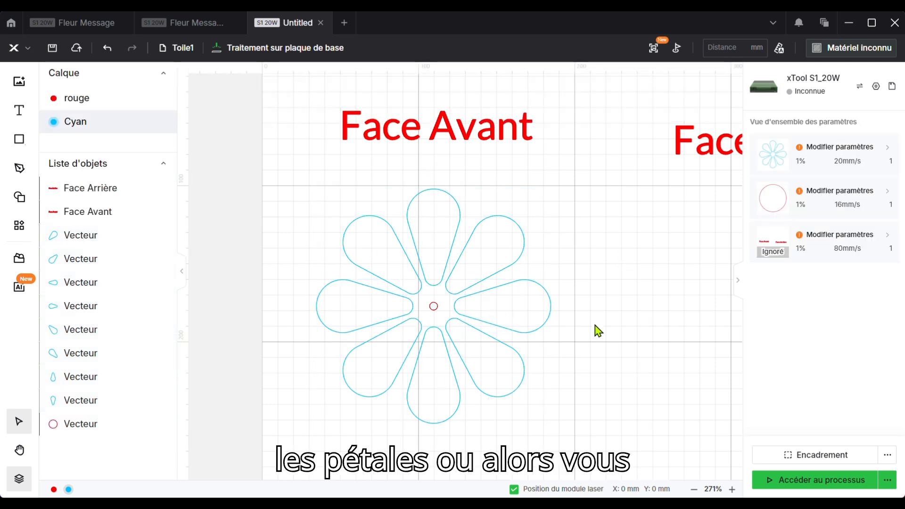
Group the eight petals without the centre circle and create a compound vector from them.
left_click_drag(303, 181, 565, 269)
left_click_drag(564, 275, 564, 295)
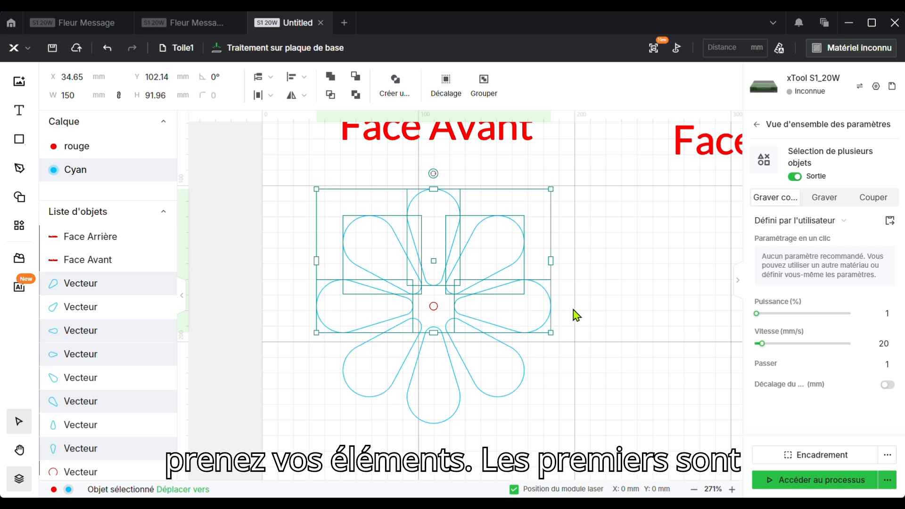
left_click_drag(317, 444, 592, 356)
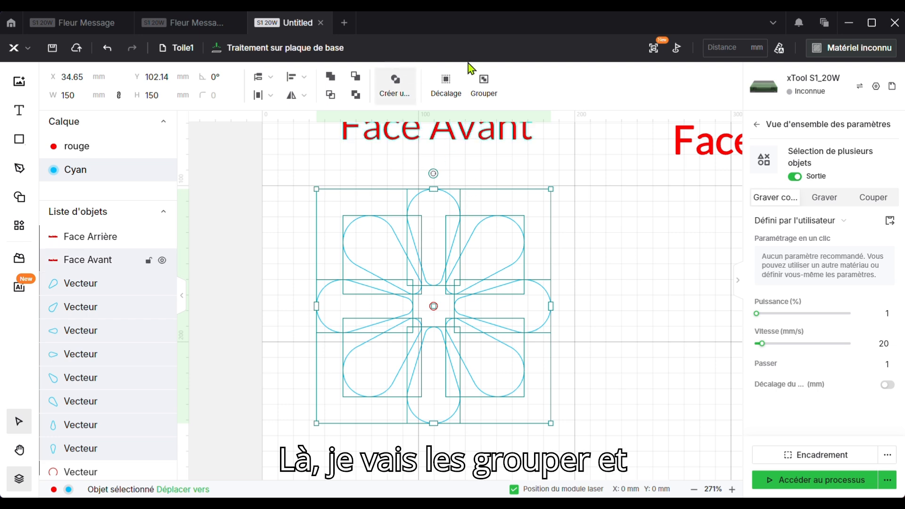
left_click(485, 86)
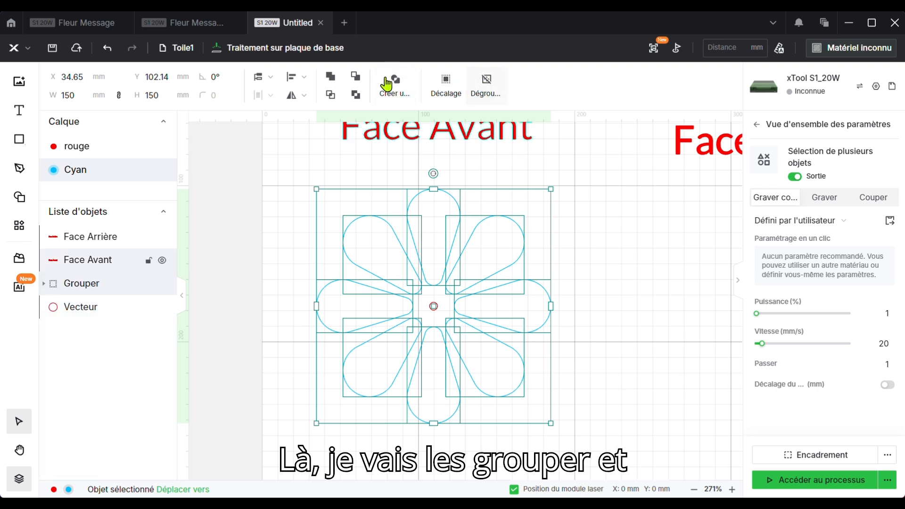
left_click(396, 85)
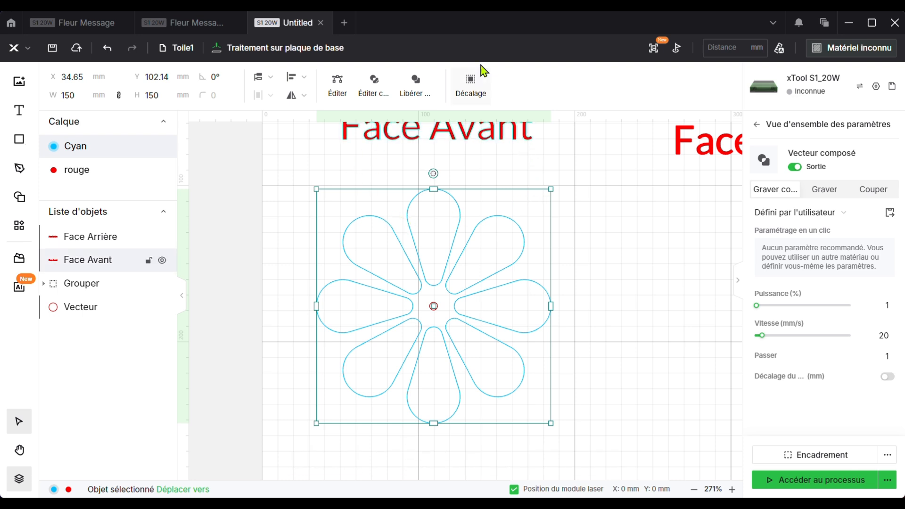
Offset the compound petal shape 2 mm outward, without limiting the offset to outer shapes.
left_click(472, 84)
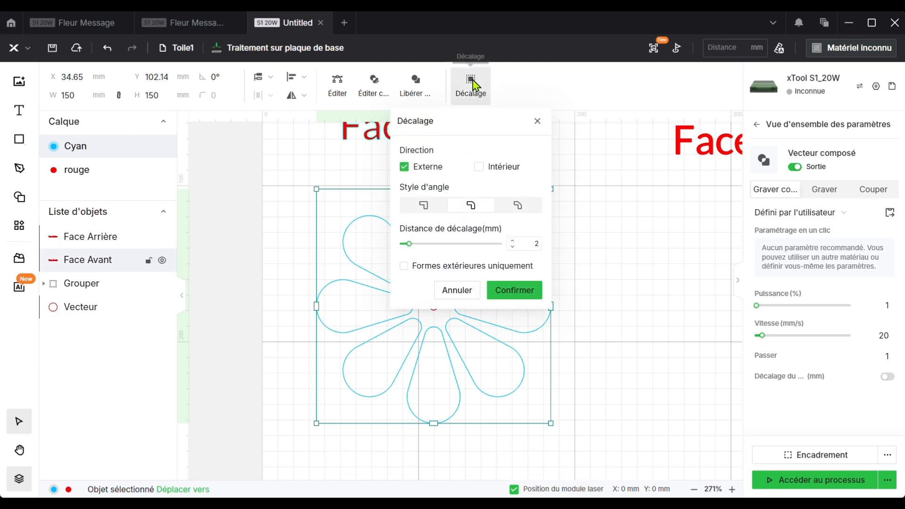
left_click(404, 267)
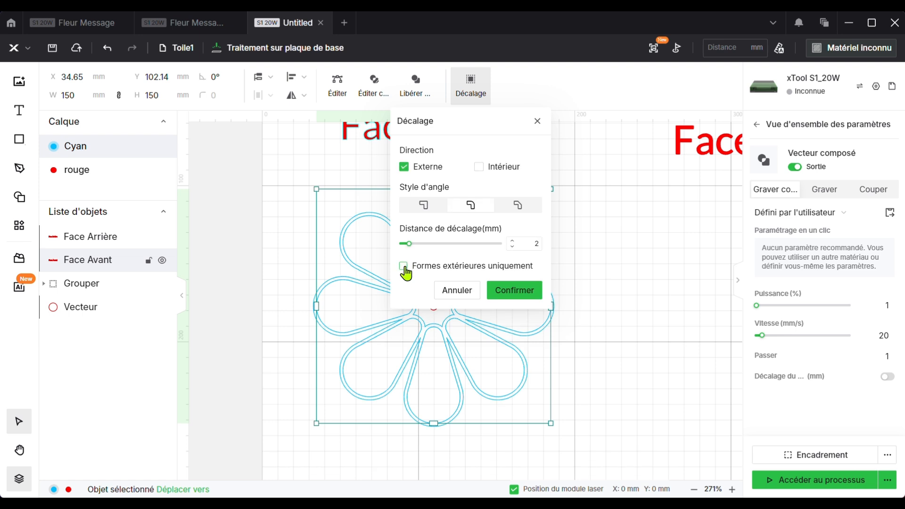
left_click(404, 267)
left_click(520, 294)
left_click(510, 295)
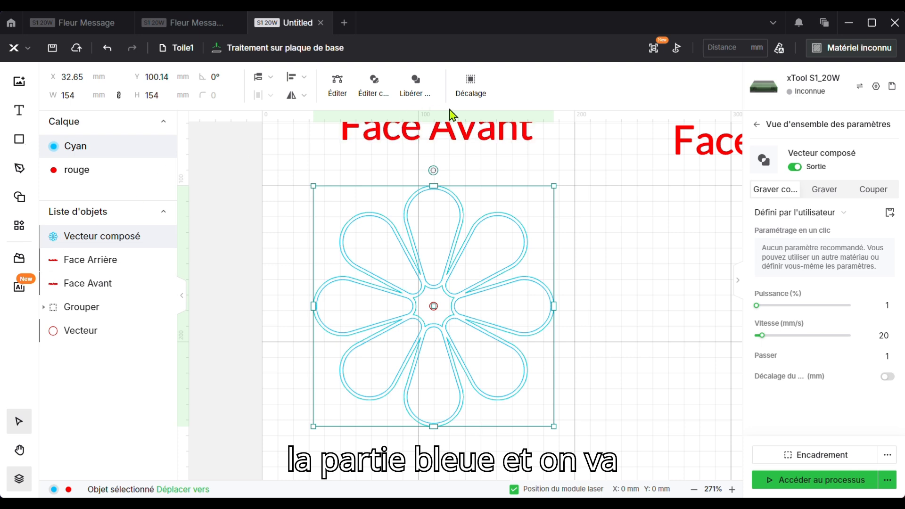
Release the offset compound vector and delete its small inner outline around the centre circle.
left_click(416, 85)
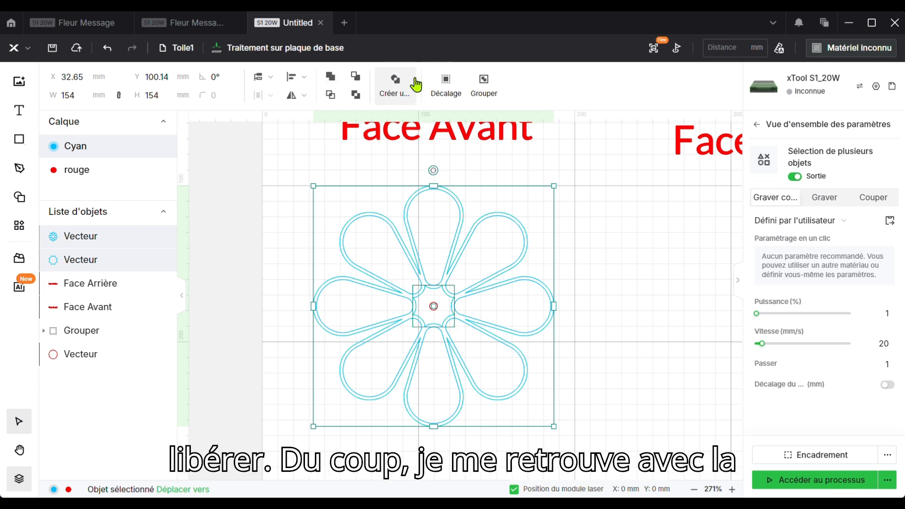
left_click(81, 268)
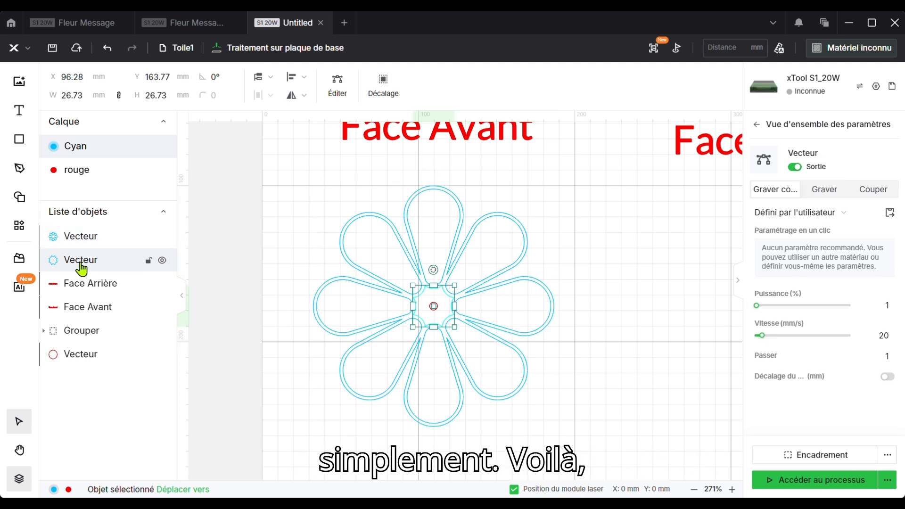
key("Delete")
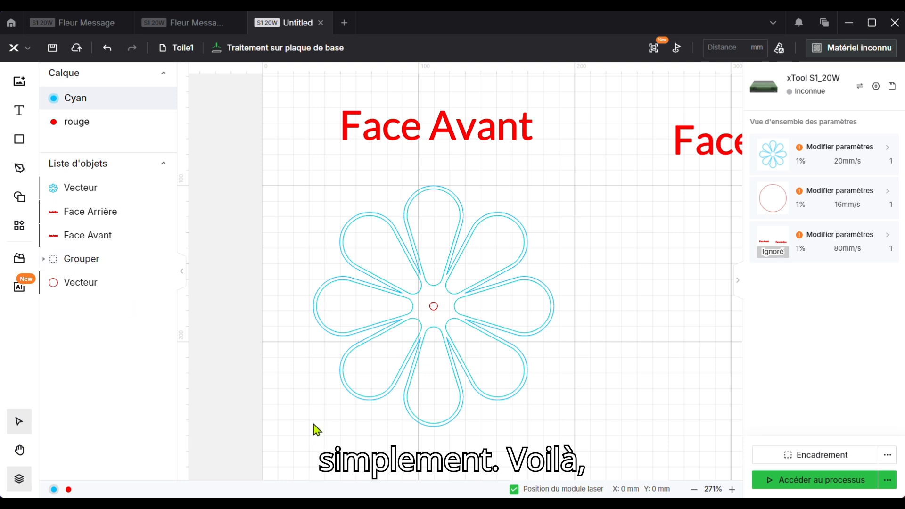
Examine the outer flower outline and the contents of the petal group in the object list and on the canvas.
left_click(65, 188)
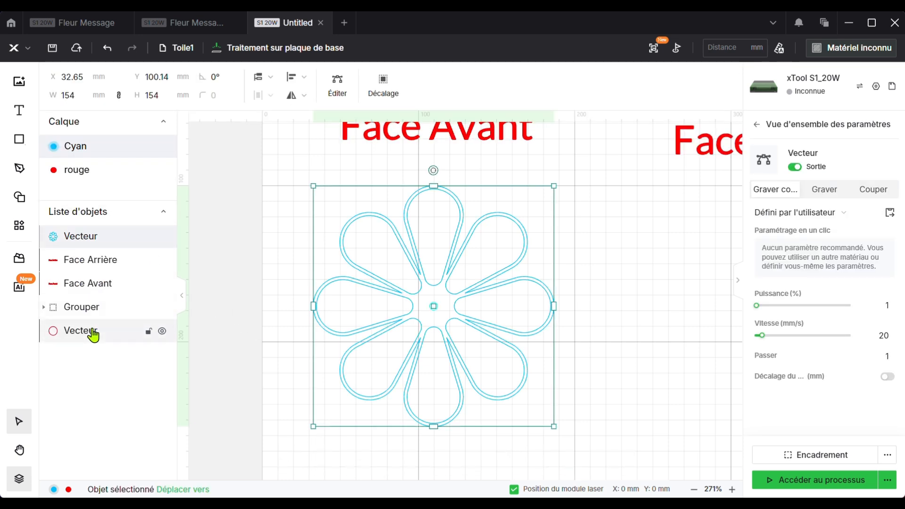
left_click(57, 311)
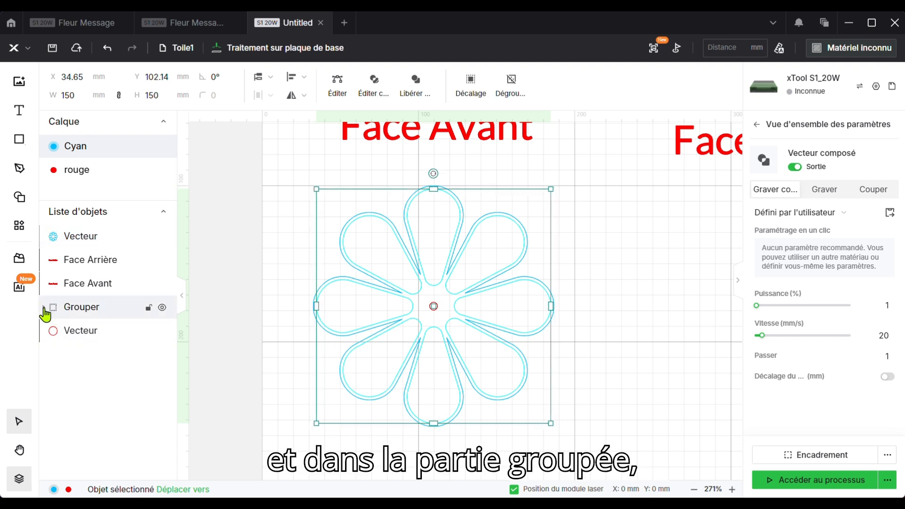
left_click(44, 308)
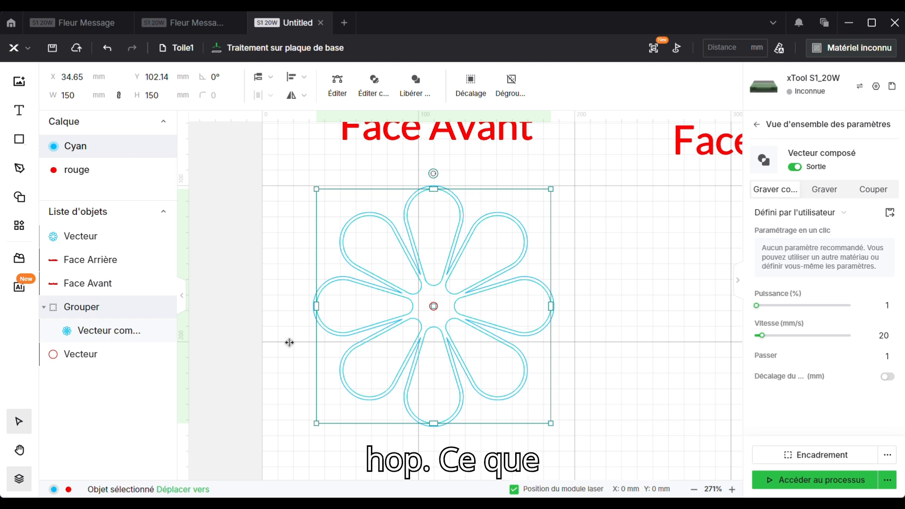
left_click(324, 354)
left_click(333, 339)
left_click(315, 292)
left_click(315, 293)
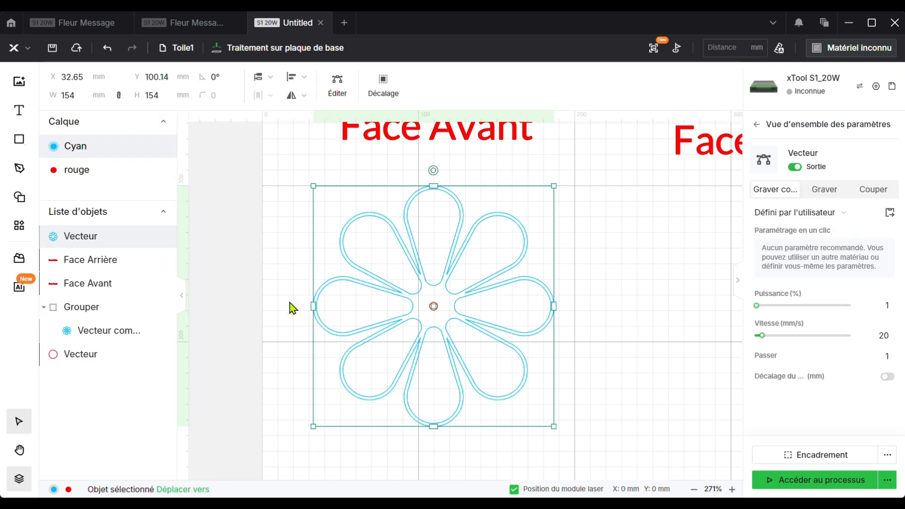
left_click(279, 355)
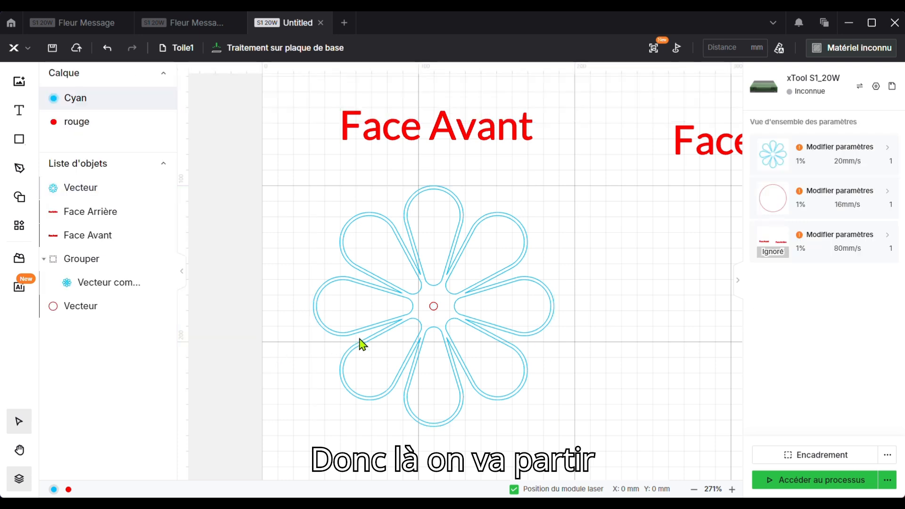
Assign the inner petal group to the yellow layer (Jaune).
left_click(438, 289)
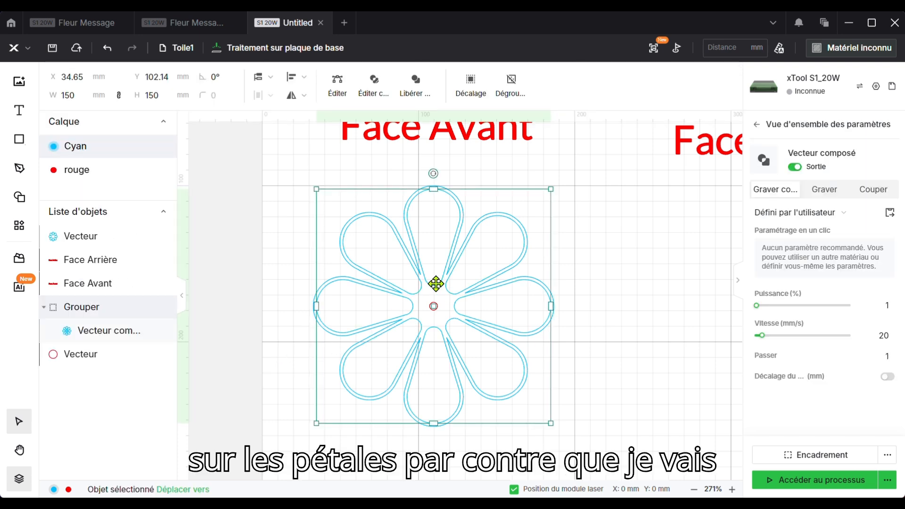
left_click(175, 490)
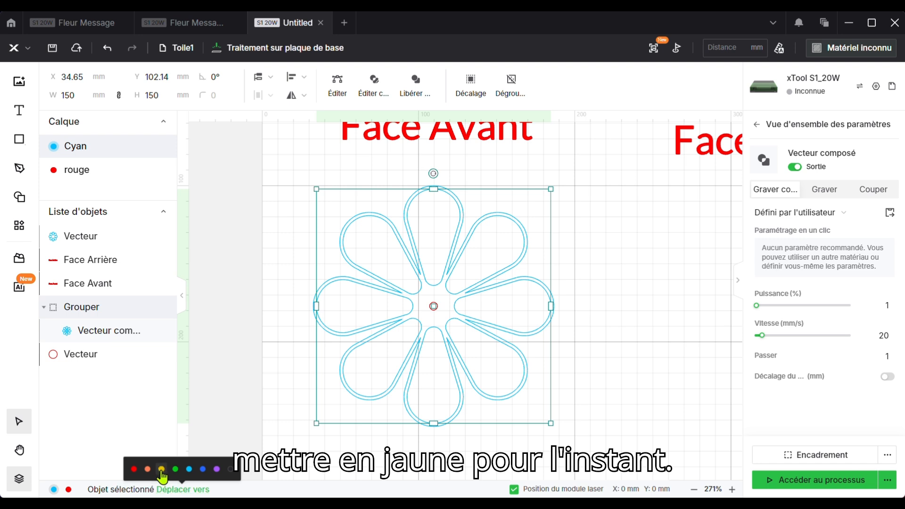
left_click(161, 470)
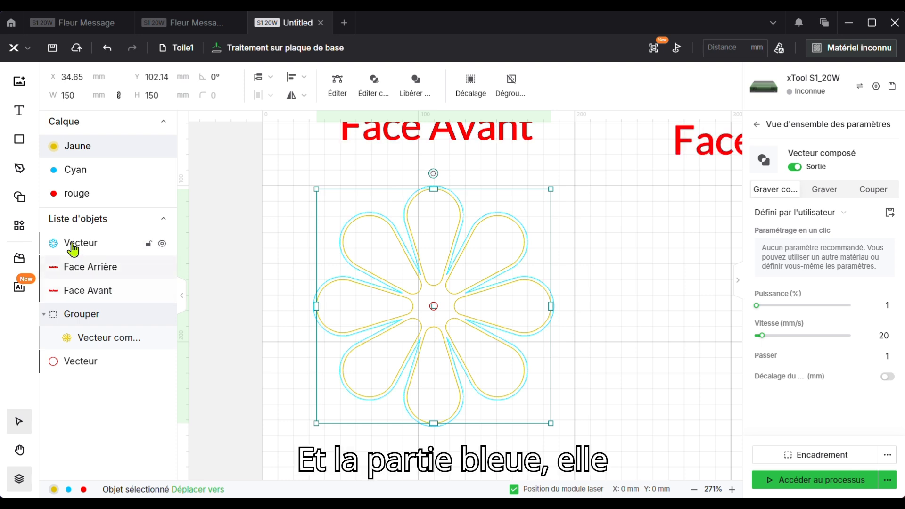
Offset the cyan flower outline 2 mm outward with rounded corners, limiting the offset to outer shapes only.
left_click(90, 243)
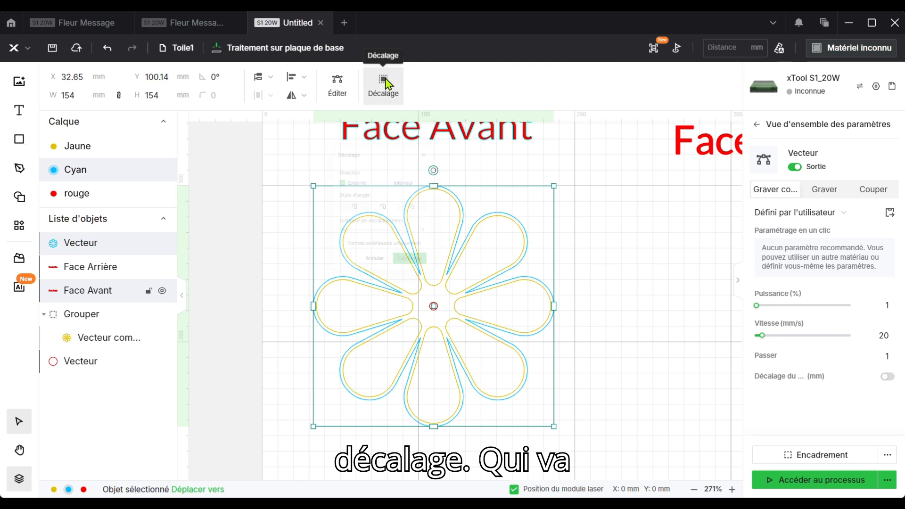
left_click(386, 84)
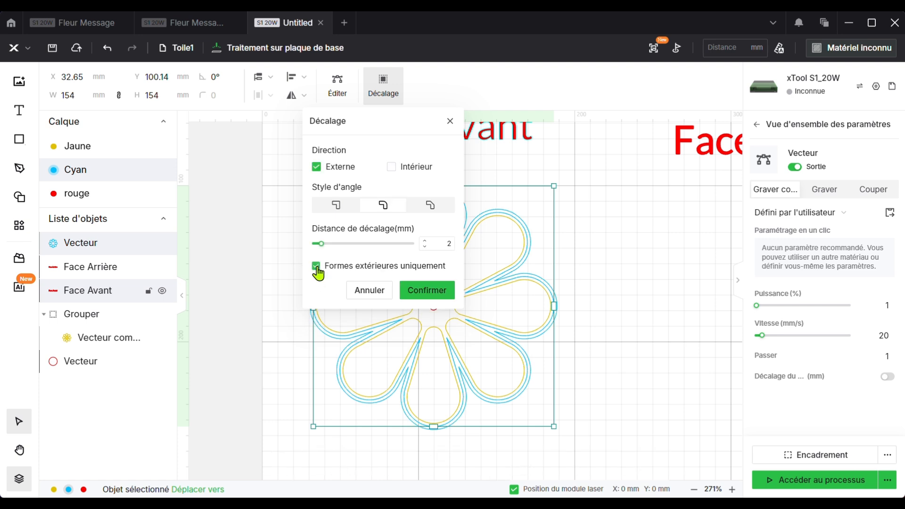
left_click(425, 240)
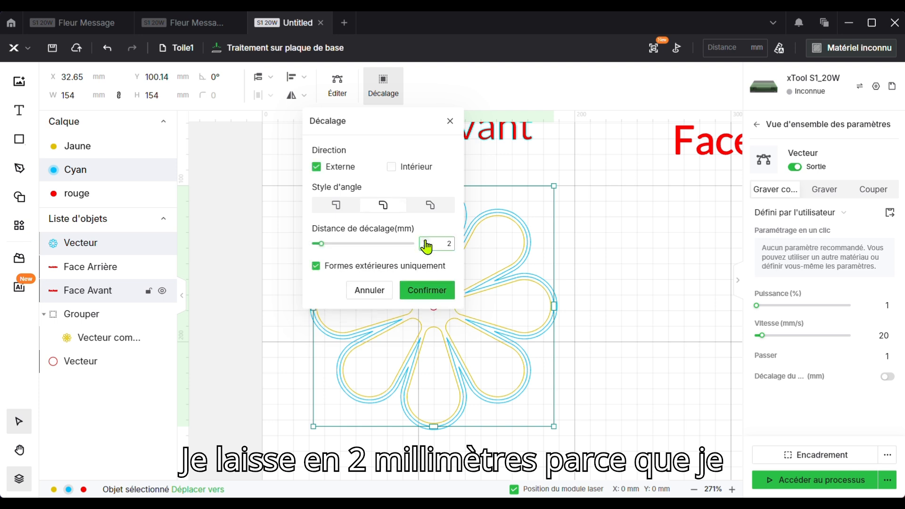
left_click(426, 292)
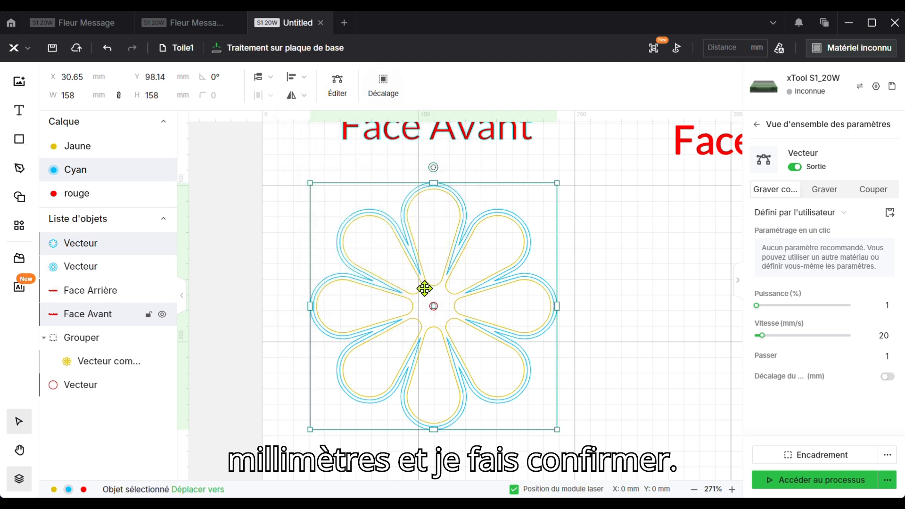
Group the two cyan flower outlines as a compound vector and set its processing to engraving (Graver).
left_click(77, 242)
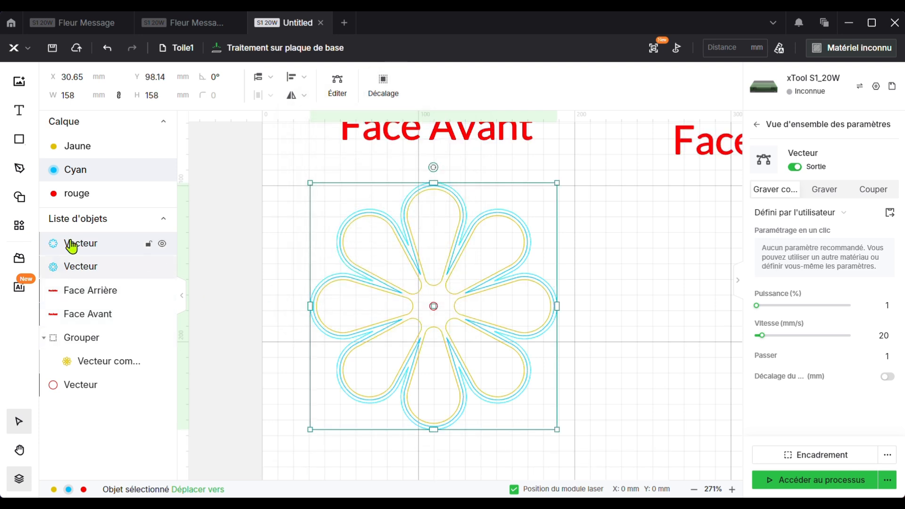
left_click(80, 267, "shift")
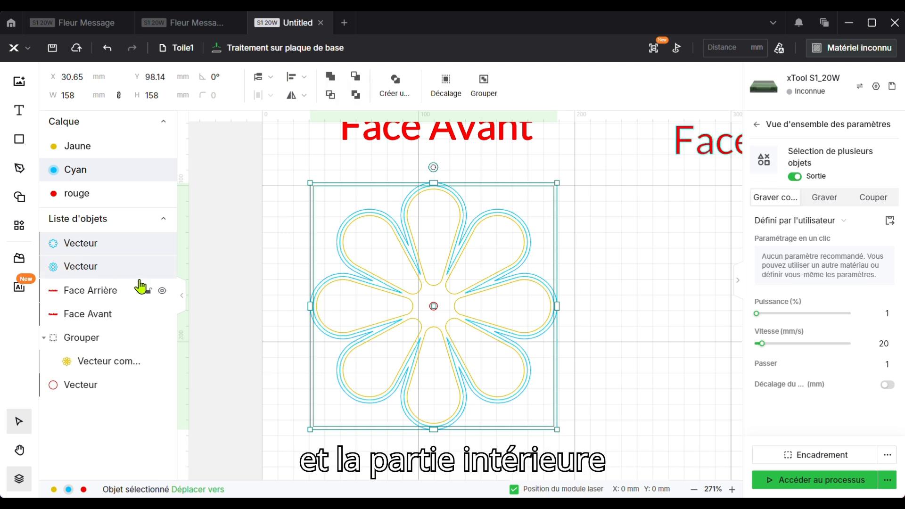
left_click(488, 85)
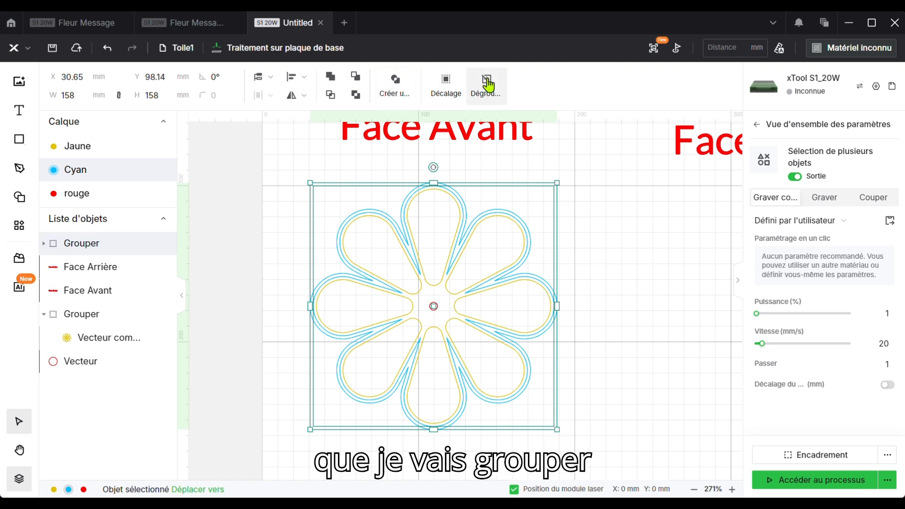
left_click(395, 88)
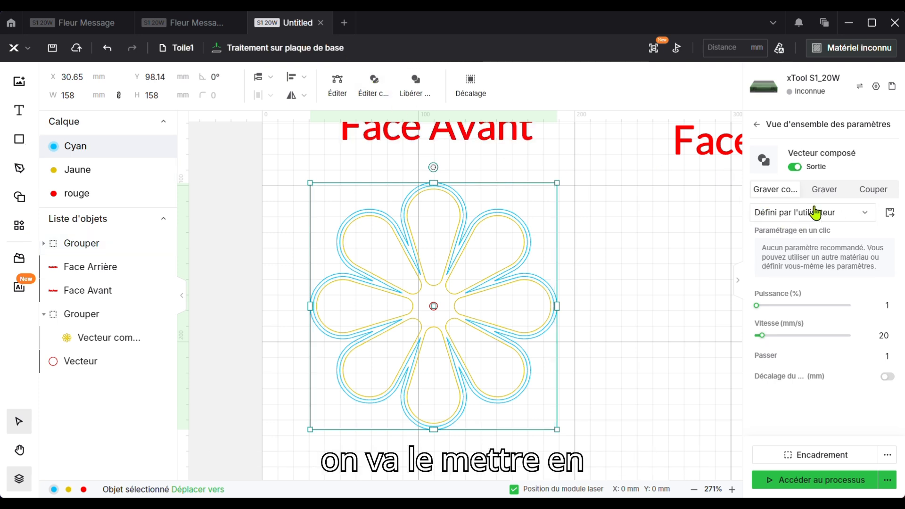
left_click(822, 191)
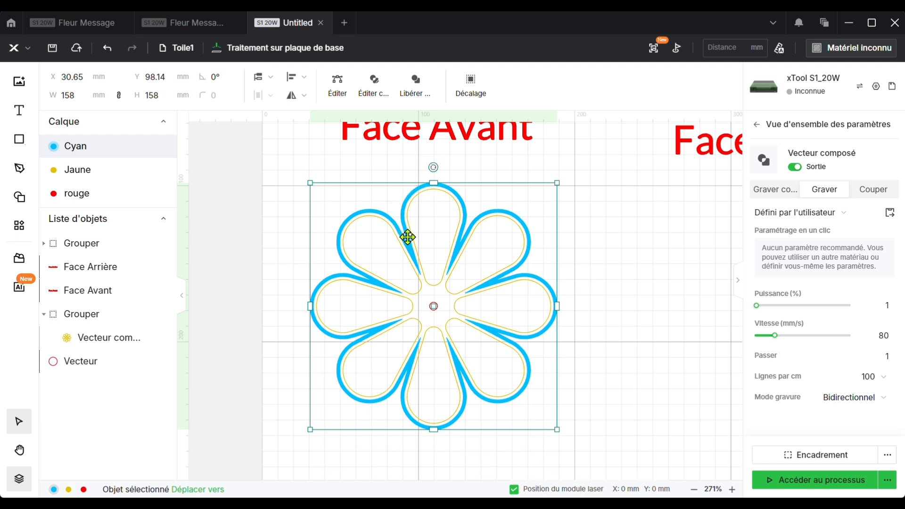
left_click(635, 282)
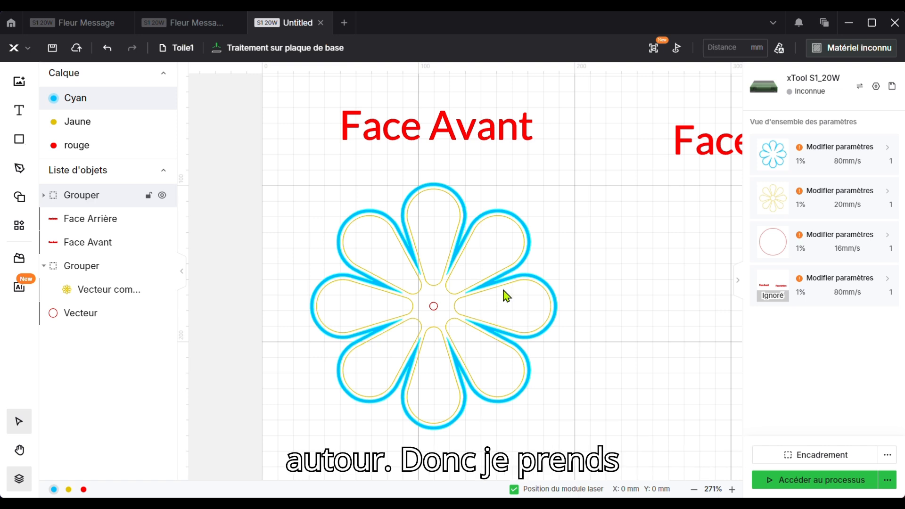
Offset the engraved cyan compound vector 2 mm outward, limited to outer shapes only.
left_click(44, 197)
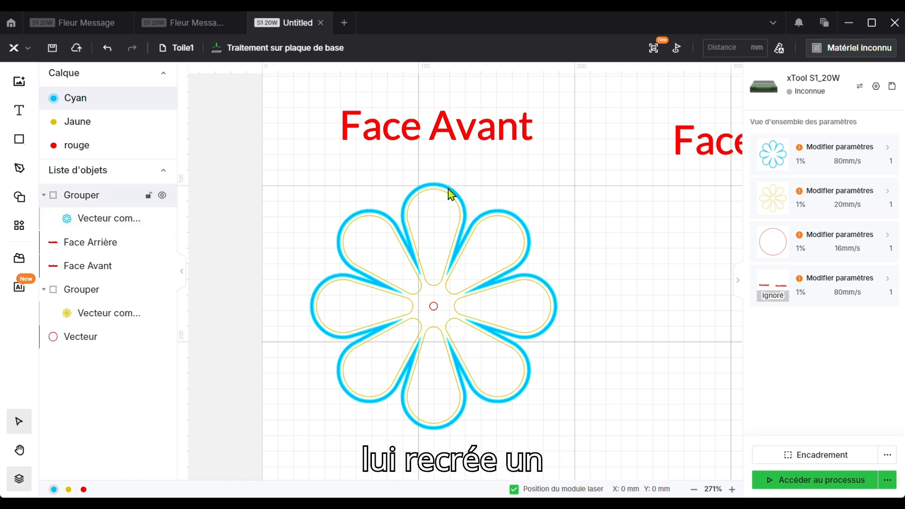
left_click(125, 225)
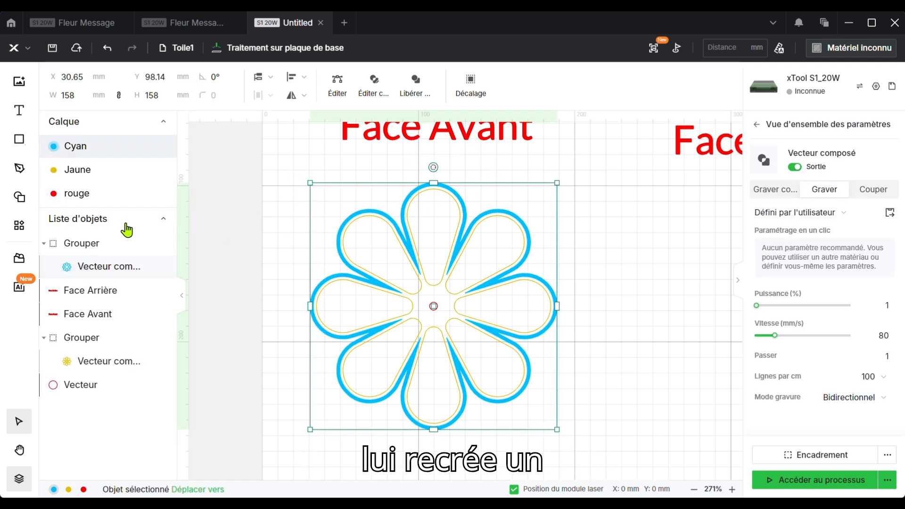
left_click(471, 85)
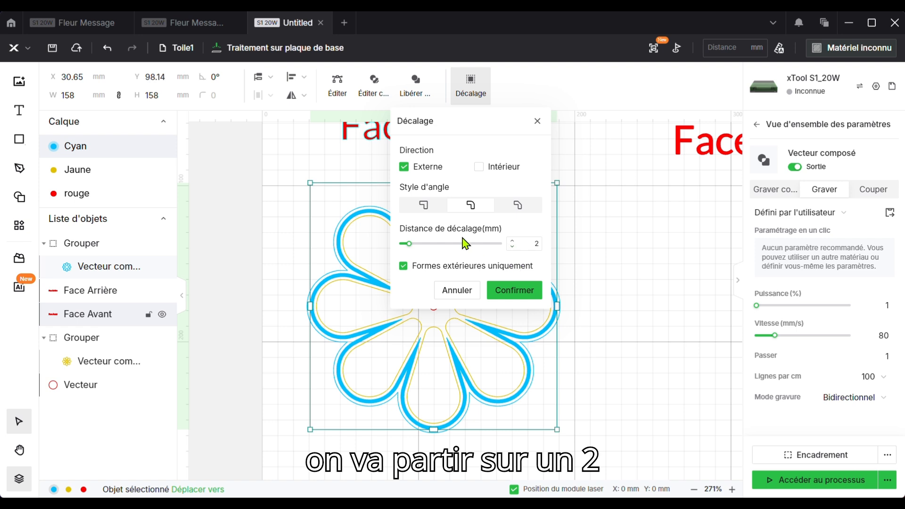
left_click(515, 291)
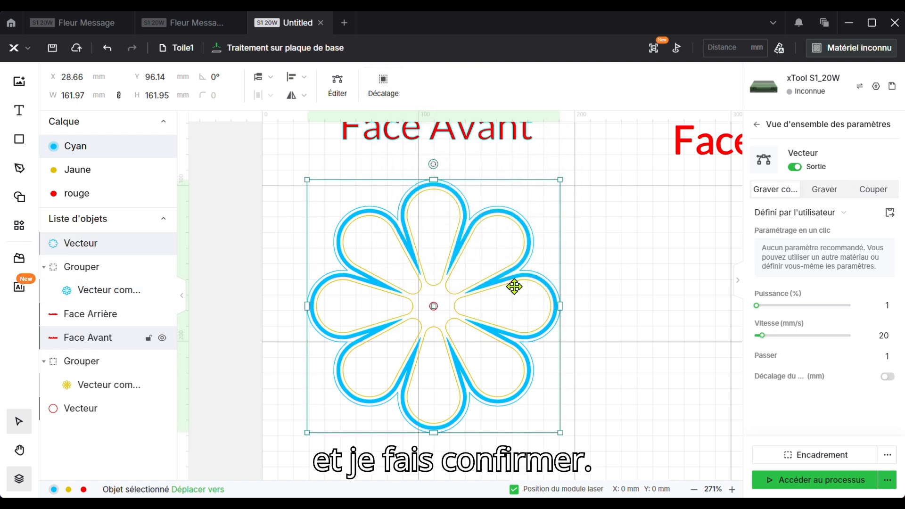
left_click(593, 248)
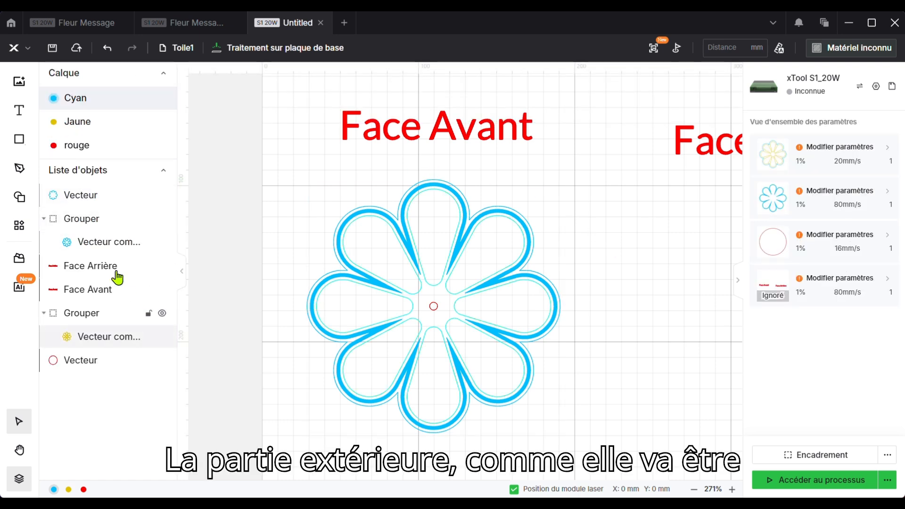
Set the outermost flower outline to cutting (Couper) and move it to the red layer (rouge).
left_click(62, 196)
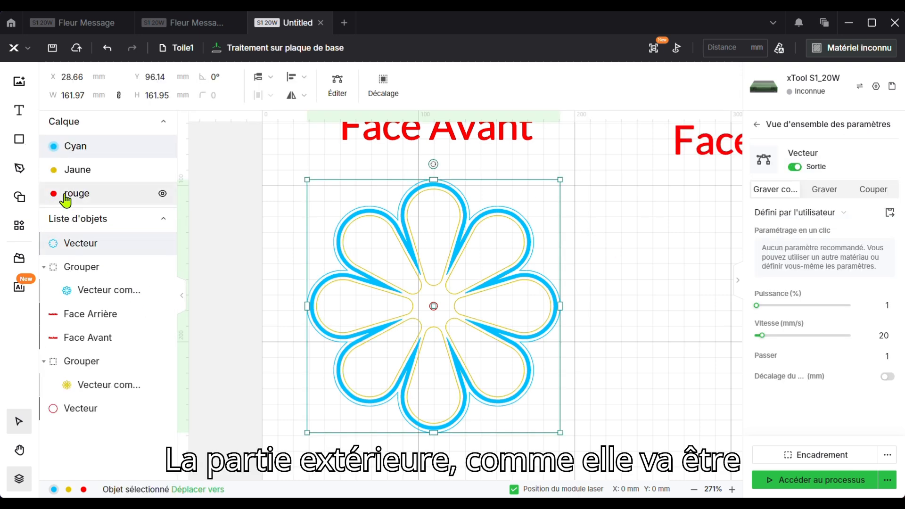
left_click(874, 193)
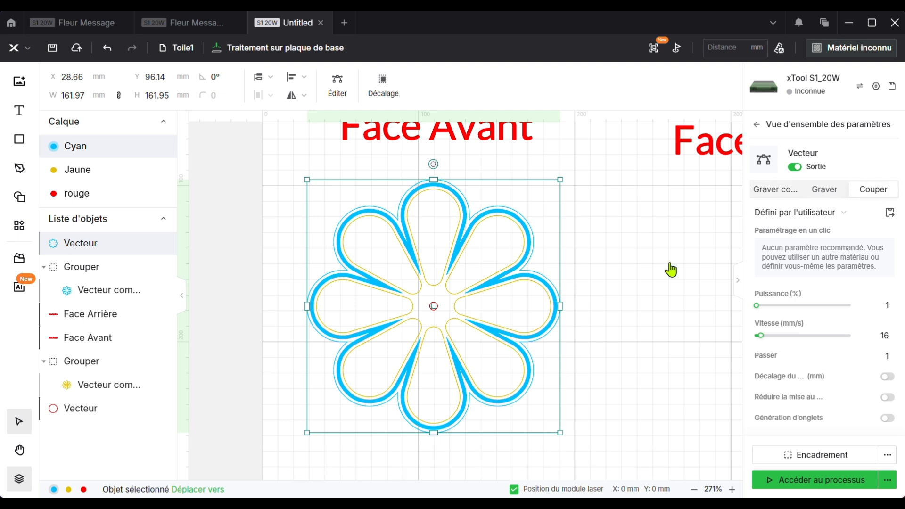
left_click(202, 491)
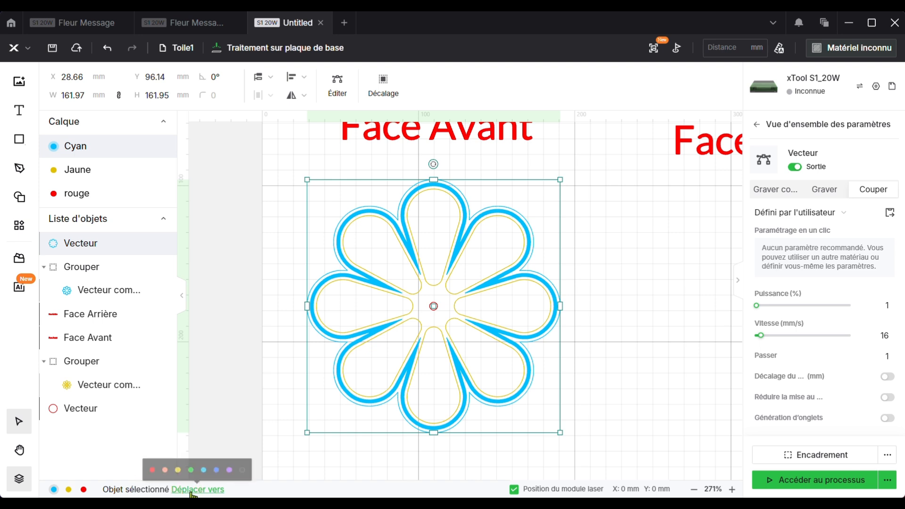
mouse_move(180, 493)
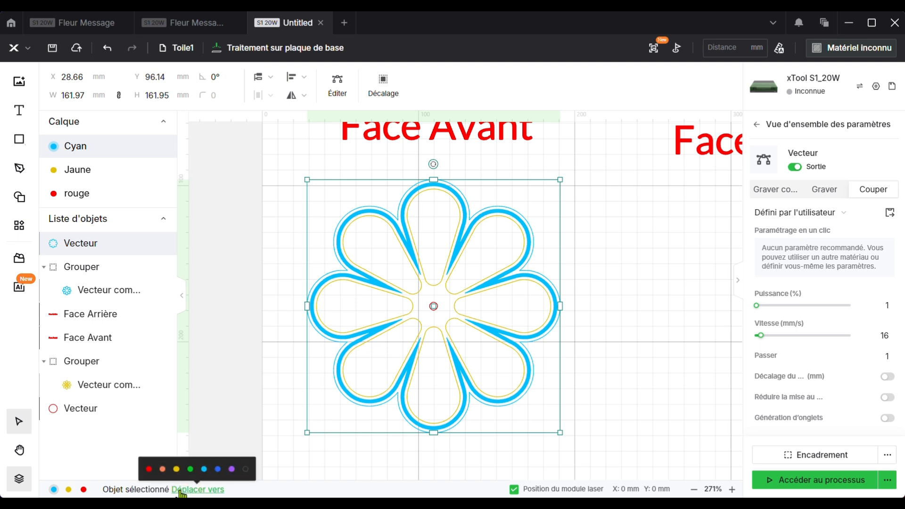
left_click(149, 469)
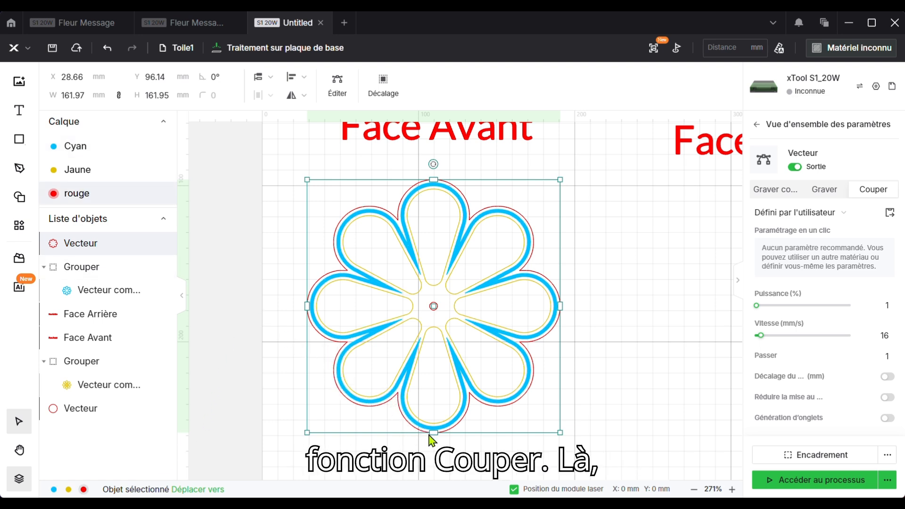
left_click(630, 309)
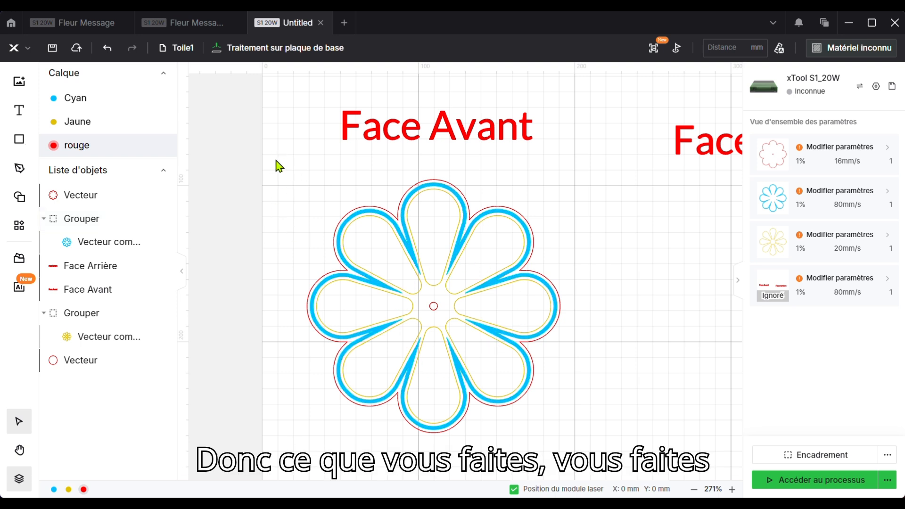
Duplicate the complete flower with its centre hole and place the copy beside the original, at about X 213 mm, Y 102 mm.
left_click_drag(276, 161, 607, 465)
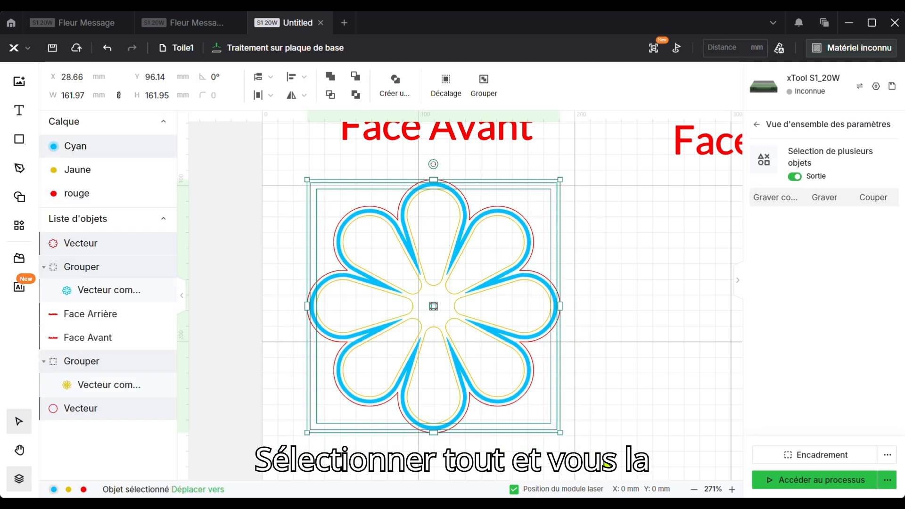
key("ctrl+c")
key("ctrl+v")
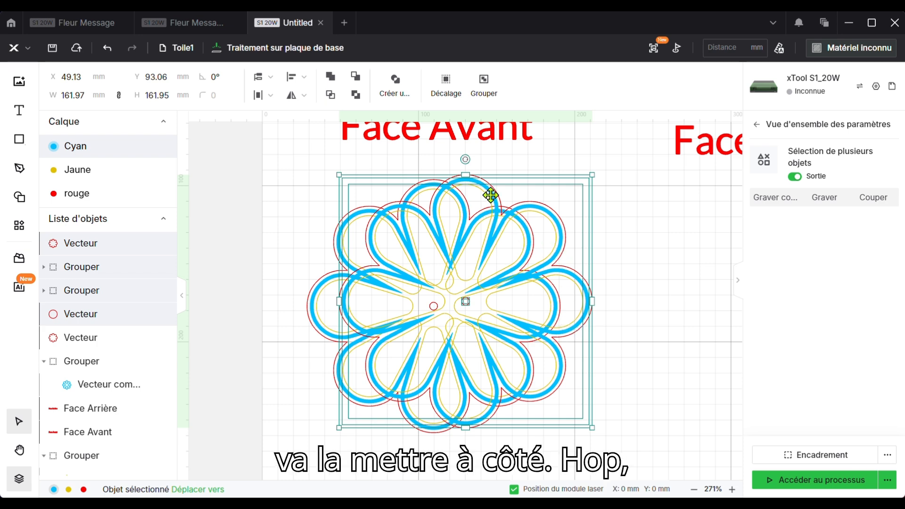
left_click_drag(491, 195, 747, 209)
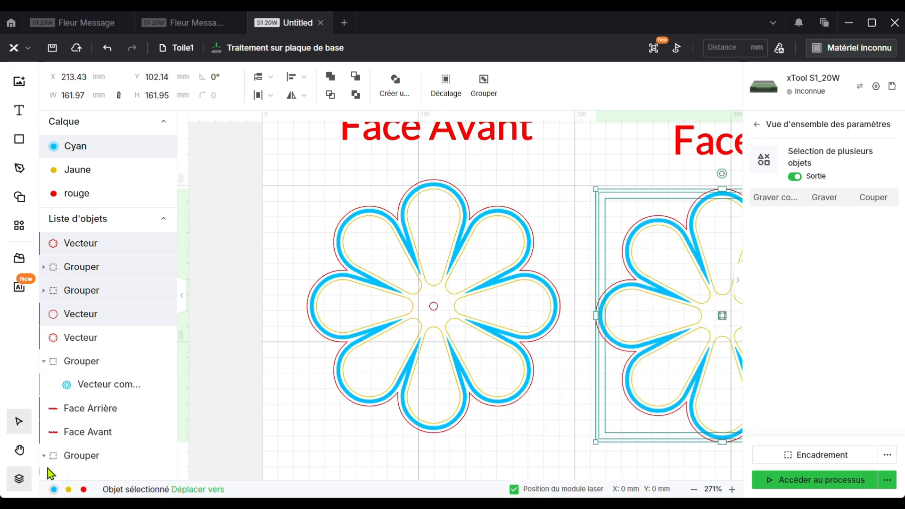
Move the whole copied flower farther from the original so it sits beneath the Face Arrière label.
left_click(20, 453)
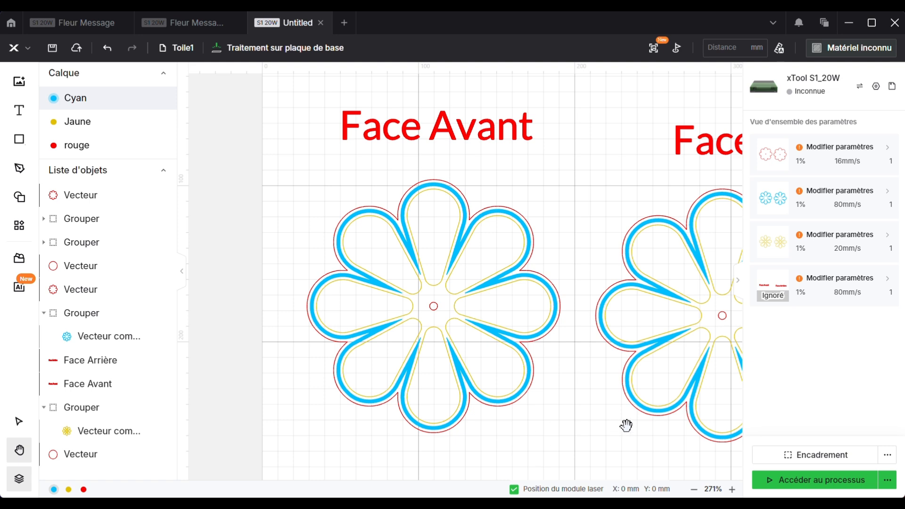
left_click_drag(626, 426, 501, 419)
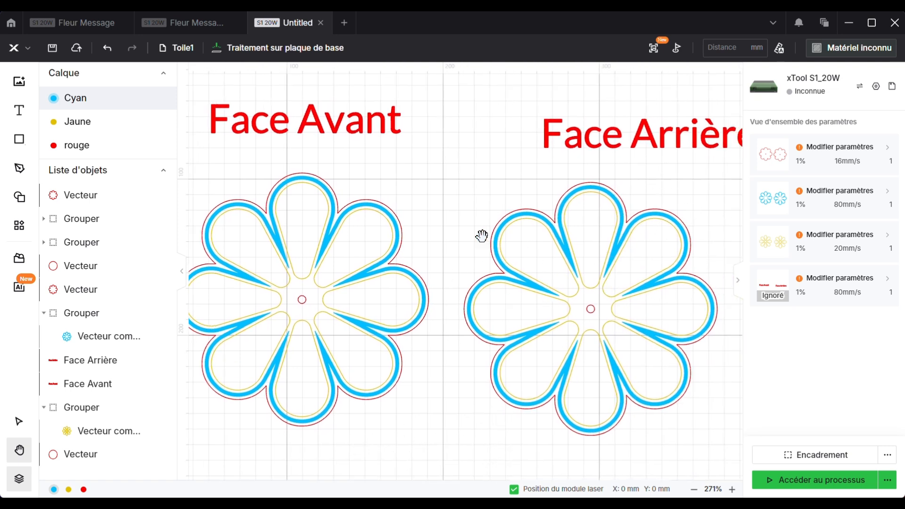
left_click(15, 422)
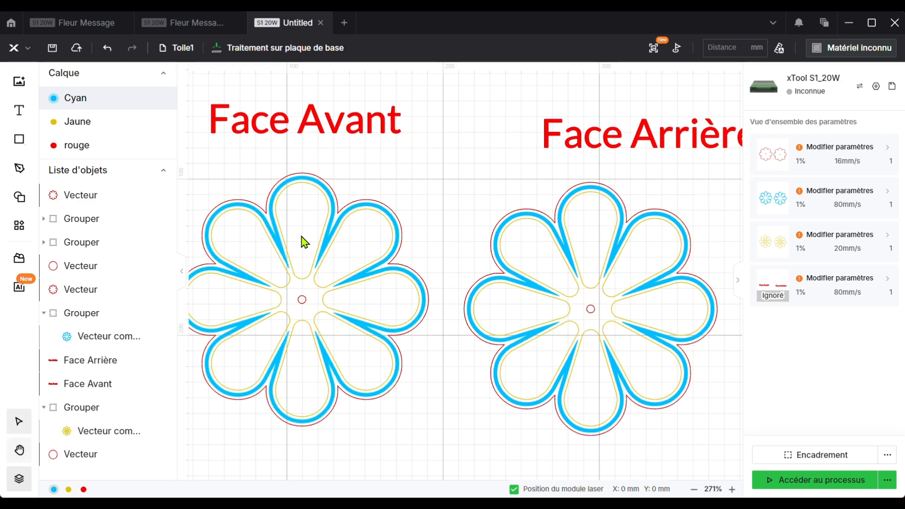
left_click_drag(460, 174, 750, 471)
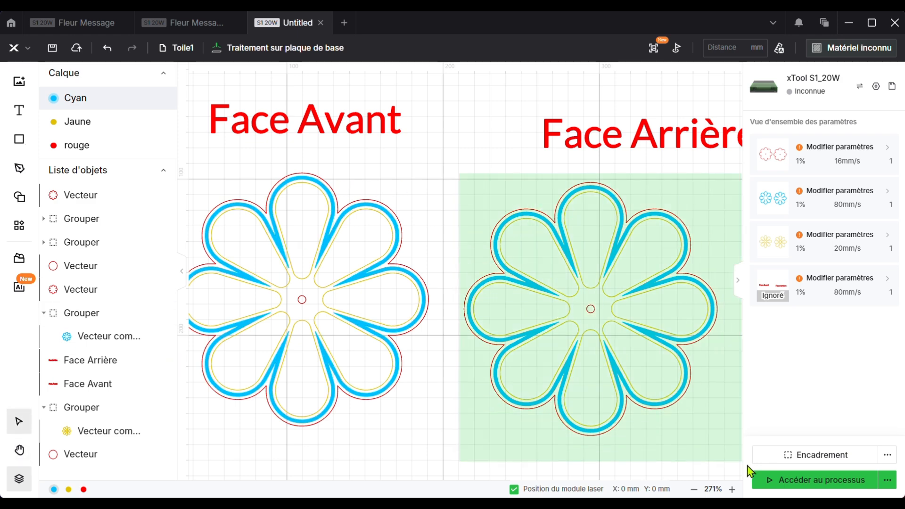
left_click_drag(630, 398, 630, 397)
left_click_drag(586, 334, 654, 329)
left_click(465, 356)
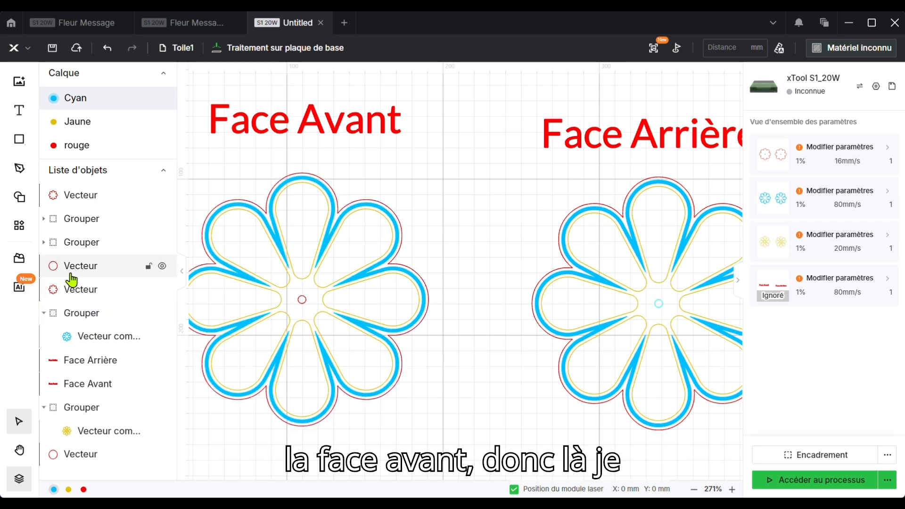
Release the yellow compound vector of the Face Avant flower into separate petals.
left_click(287, 285)
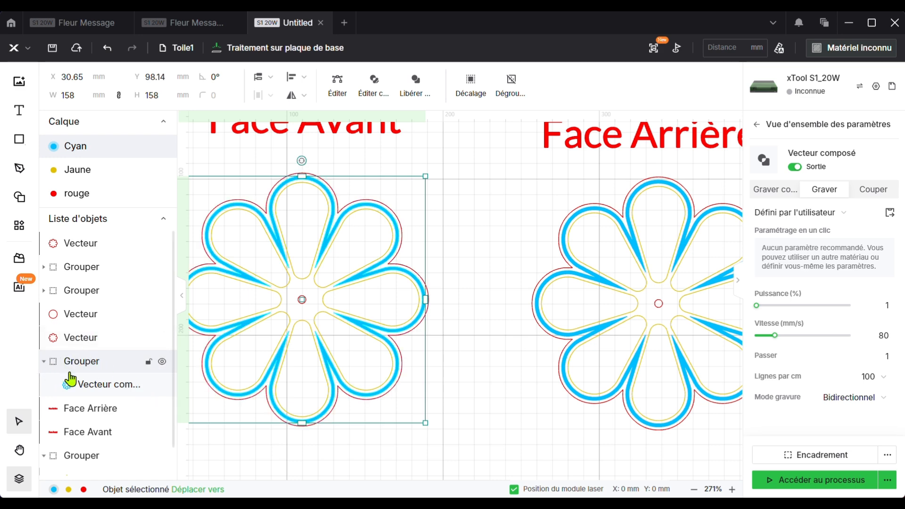
scroll(70, 378, "down", 1)
left_click(82, 443)
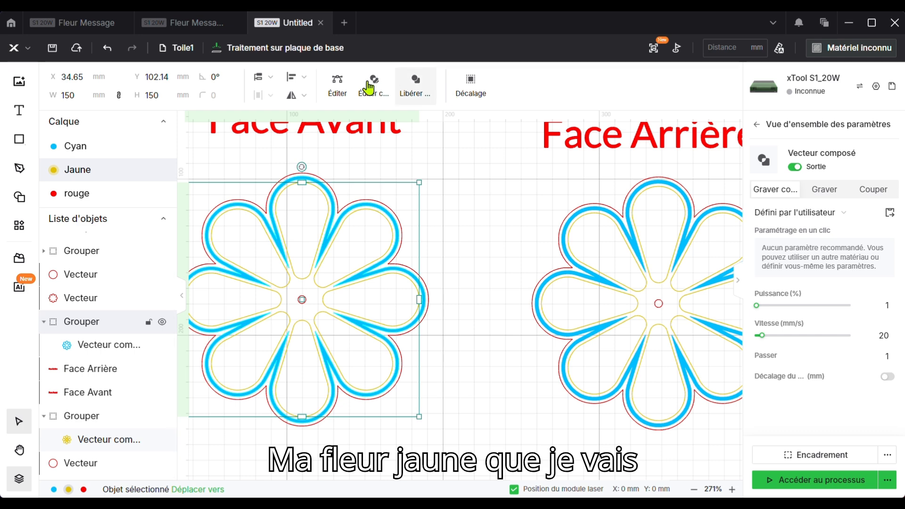
left_click(418, 87)
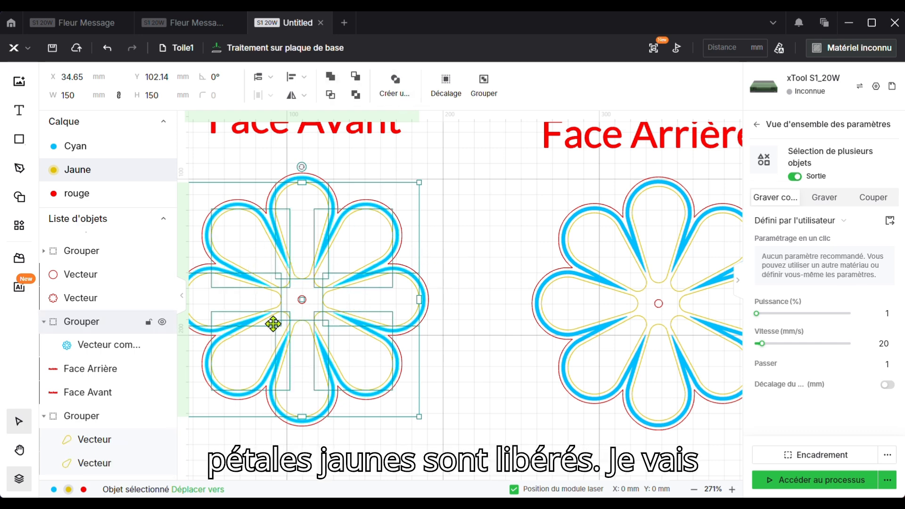
left_click(465, 225)
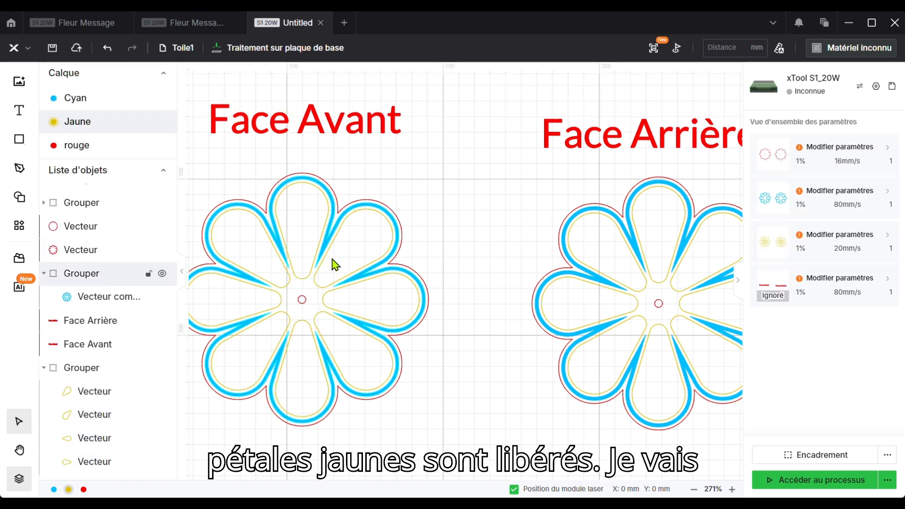
Move the right-hand yellow petal of the Face Avant flower to the red layer (rouge) and set it to cutting (Couper).
left_click(326, 307)
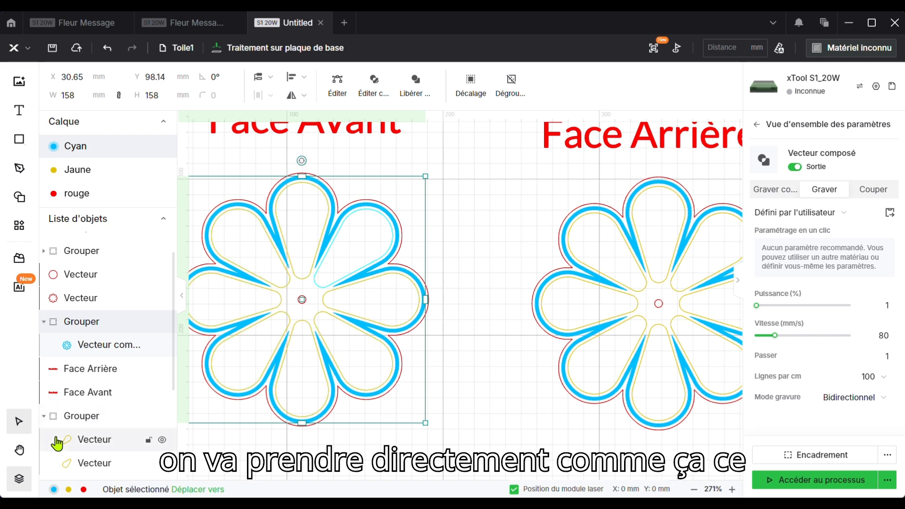
scroll(76, 429, "down", 4)
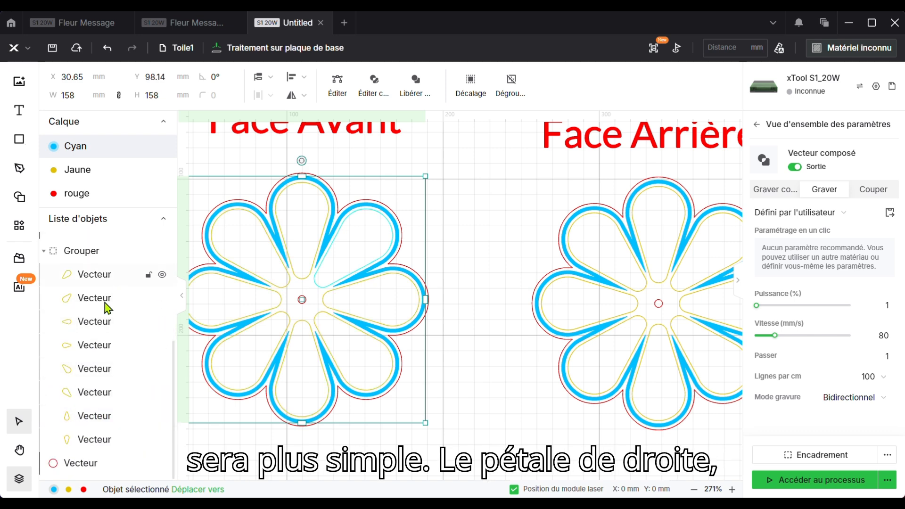
left_click(70, 328)
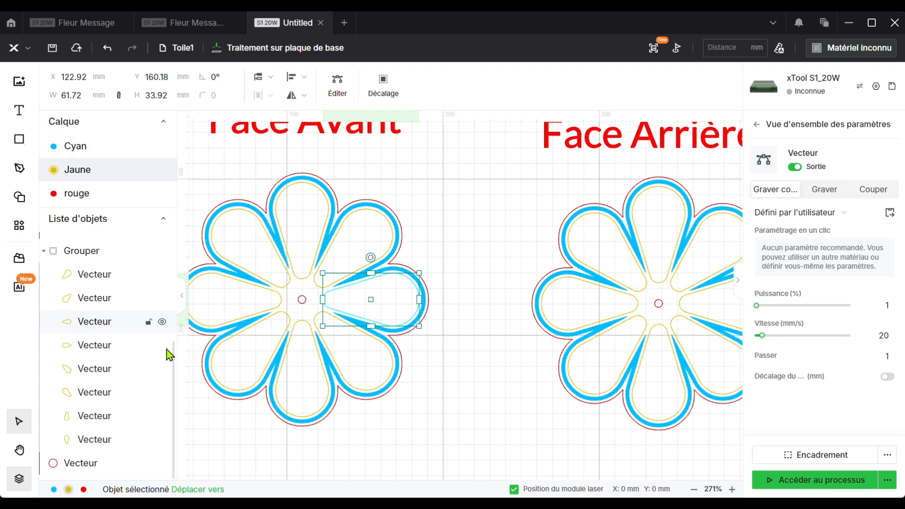
left_click(197, 491)
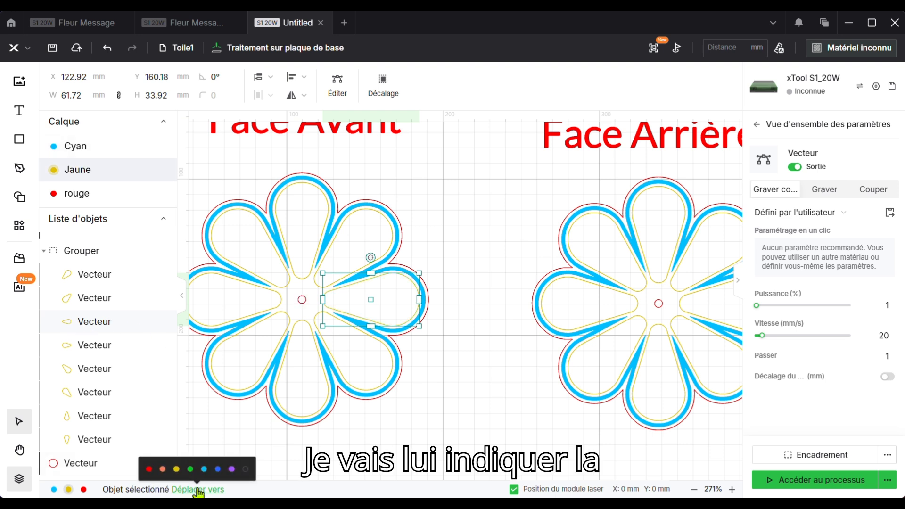
left_click(149, 469)
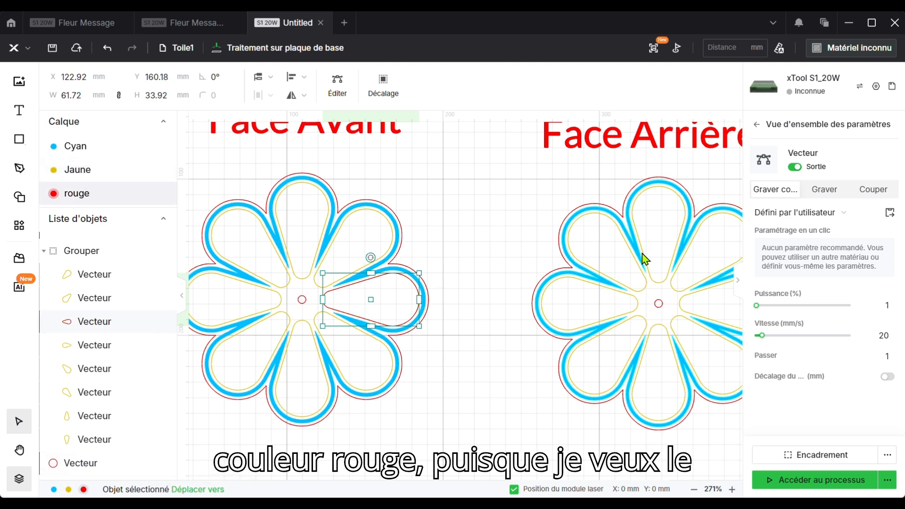
left_click(880, 194)
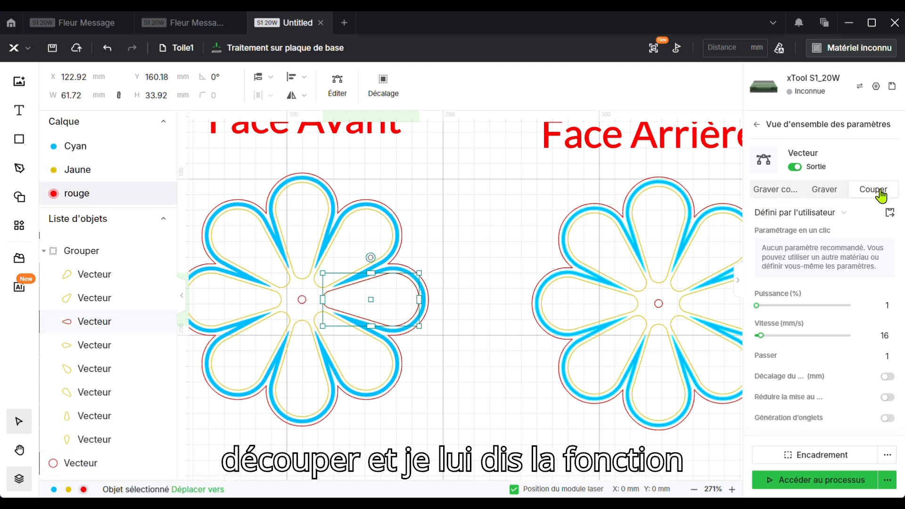
left_click(453, 431)
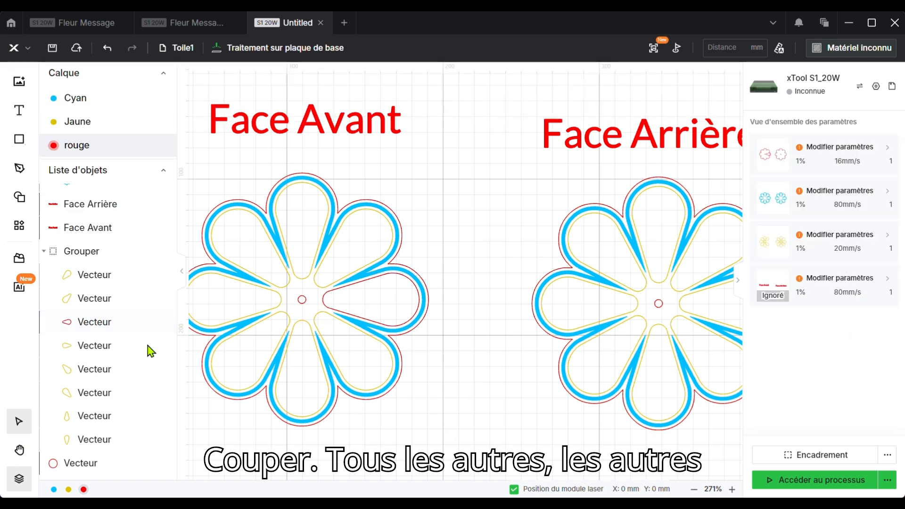
Delete the seven remaining yellow petals of the Face Avant flower, keeping only the red right-hand petal.
left_click(73, 279)
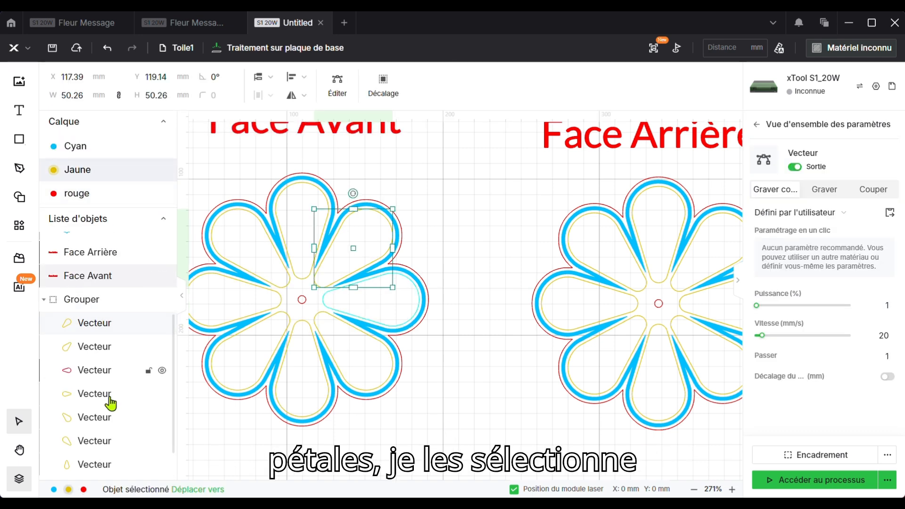
left_click(77, 354, "shift")
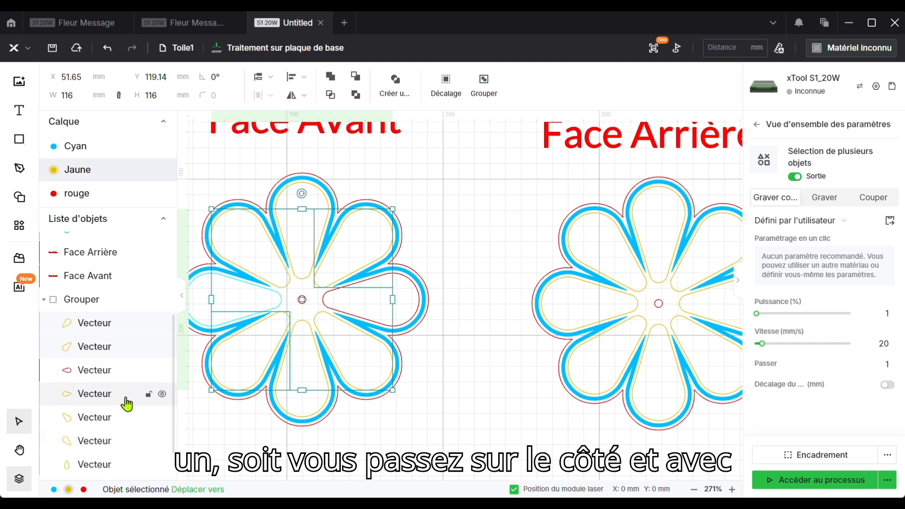
left_click(78, 395, "ctrl")
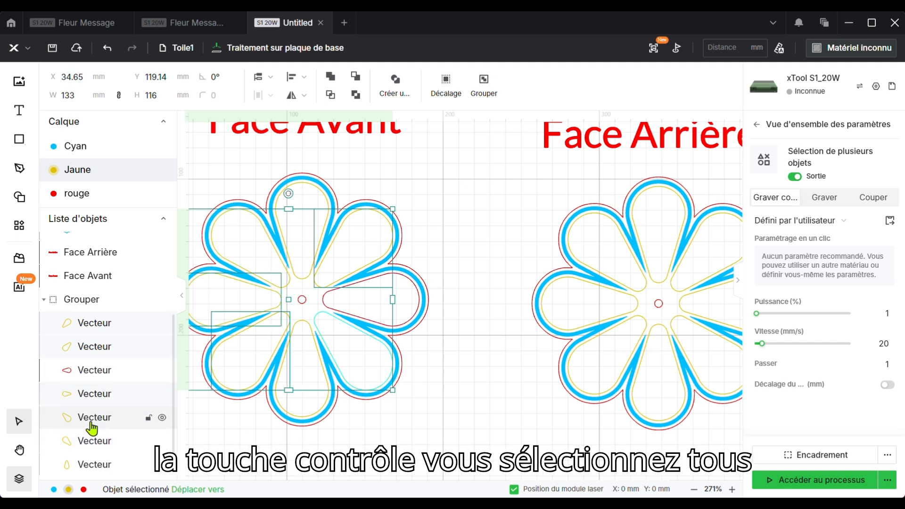
left_click(81, 466, "ctrl")
scroll(81, 464, "down", 2)
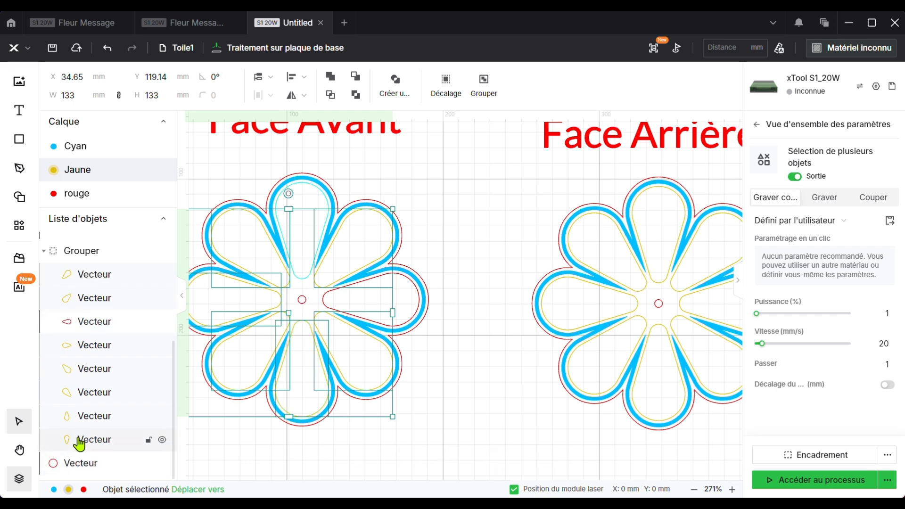
left_click(79, 442, "ctrl")
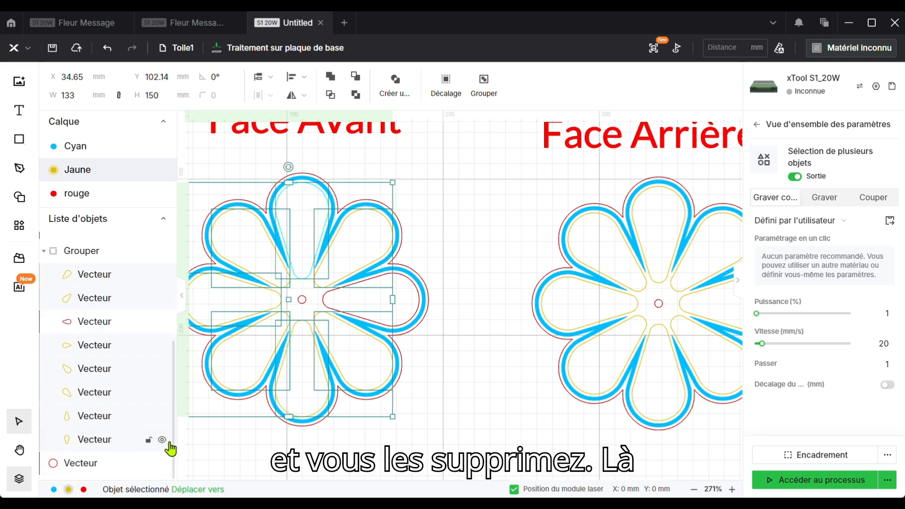
key("Delete")
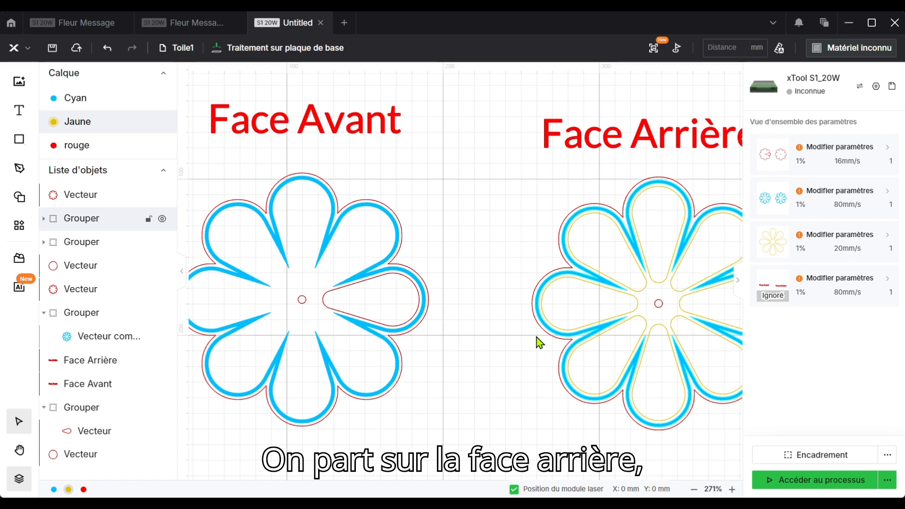
Move the Face Arrière label up and center it above its flower, at about X 263 mm, Y 50 mm.
left_click_drag(675, 145, 661, 112)
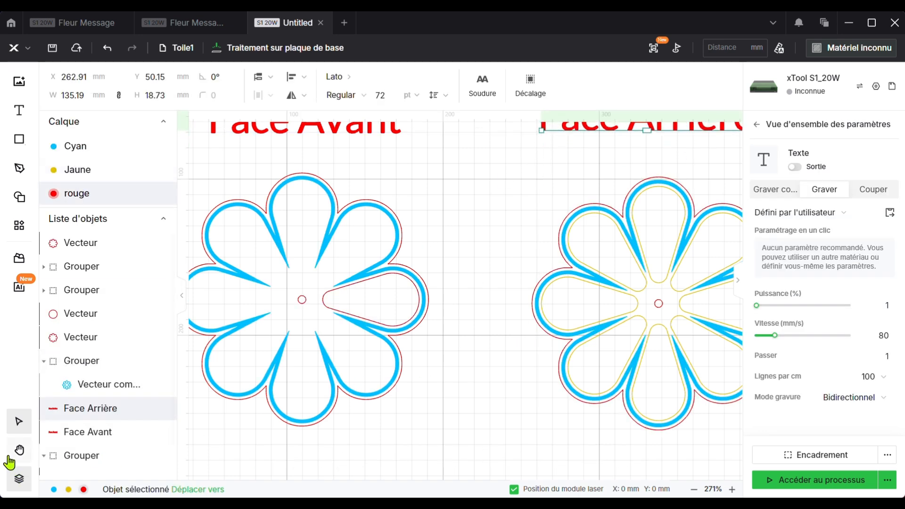
left_click_drag(557, 419, 363, 415)
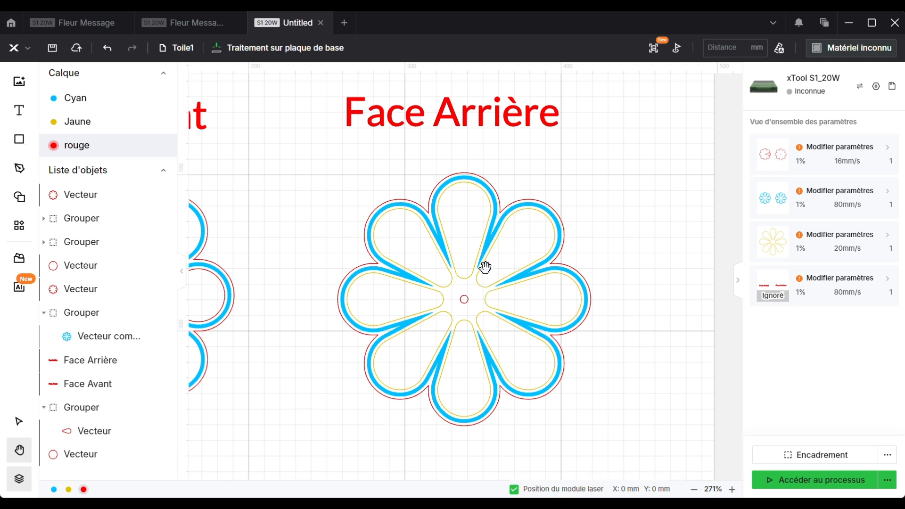
Turn off output (Sortie) for the yellow compound petal vector of the Face Arrière flower.
left_click(45, 408)
left_click(45, 408)
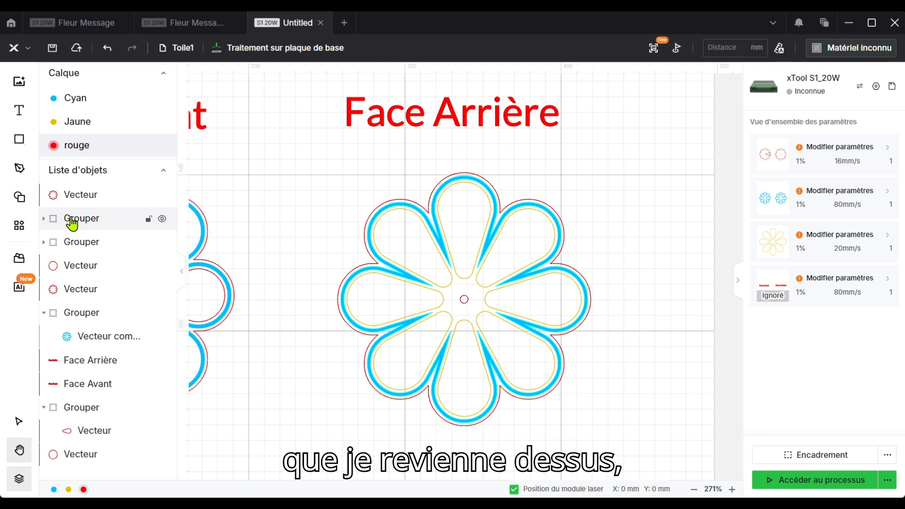
left_click(44, 221)
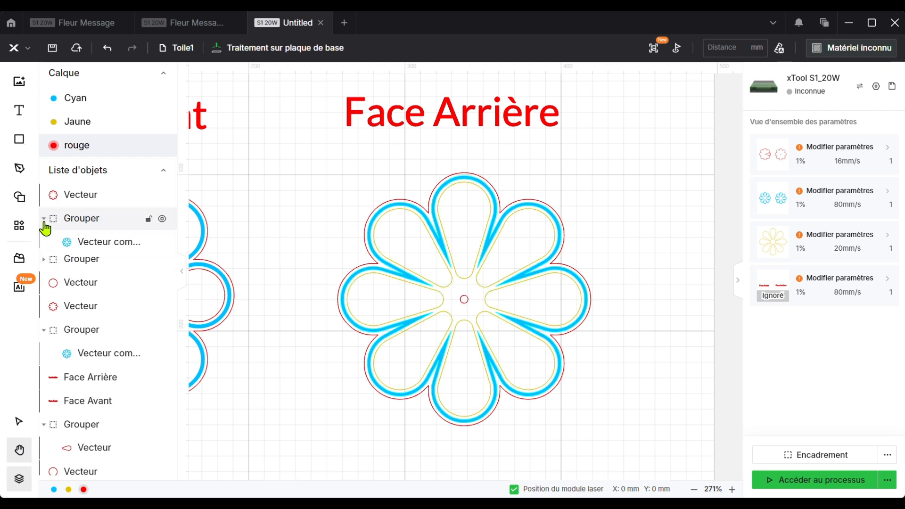
left_click(44, 266)
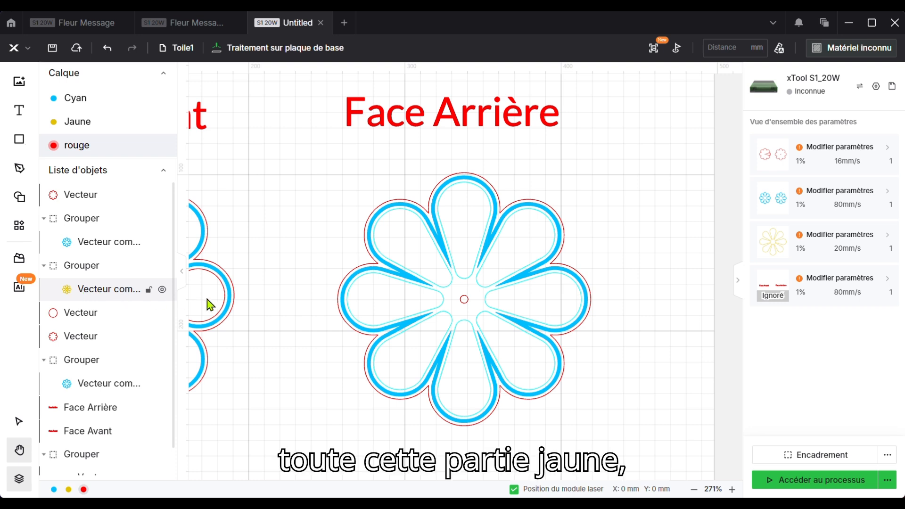
left_click(92, 291)
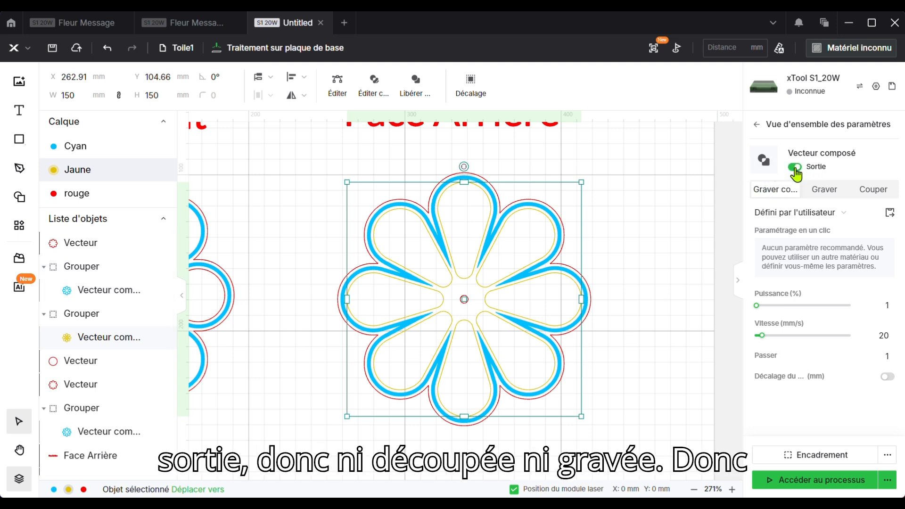
left_click(795, 168)
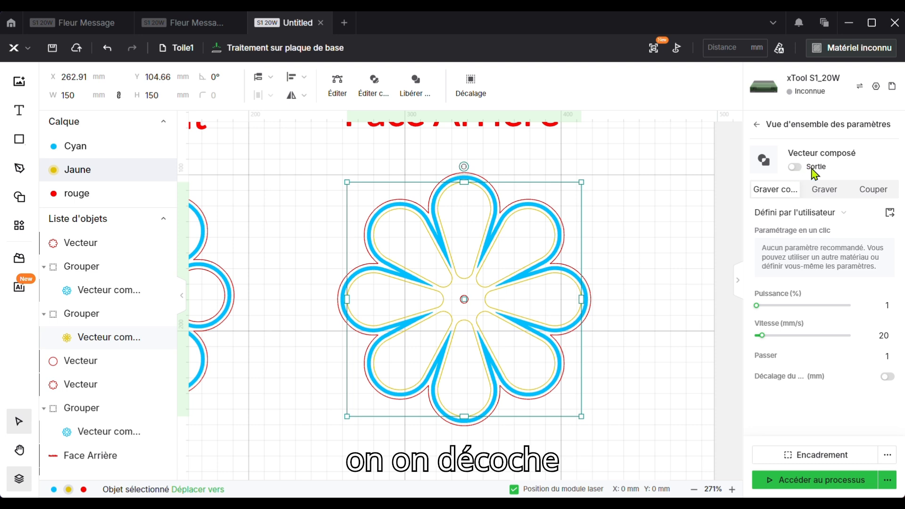
Delete the cyan engraved border from the Face Arrière flower.
left_click(290, 328)
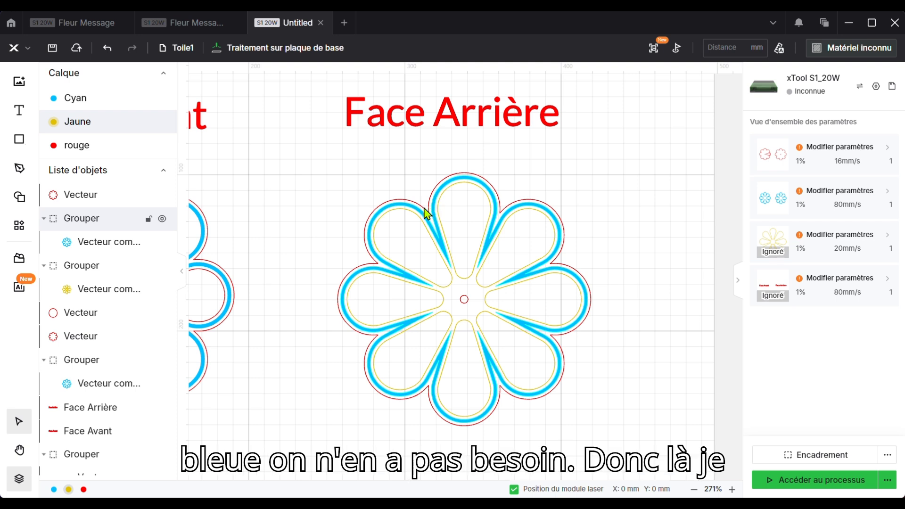
left_click(92, 245)
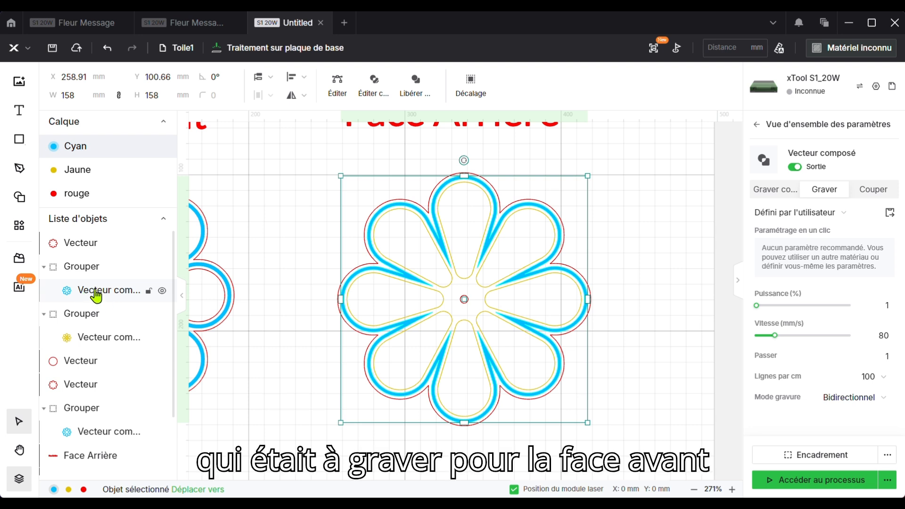
key("Delete")
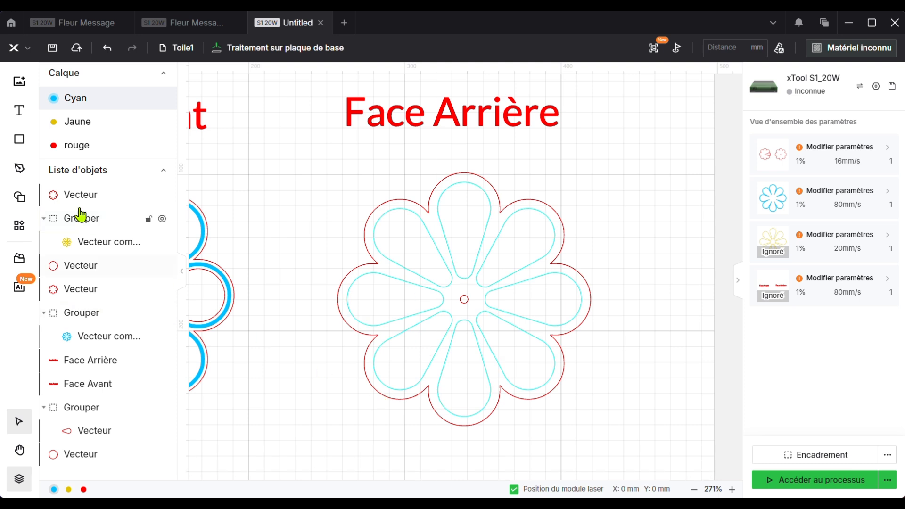
left_click(162, 312)
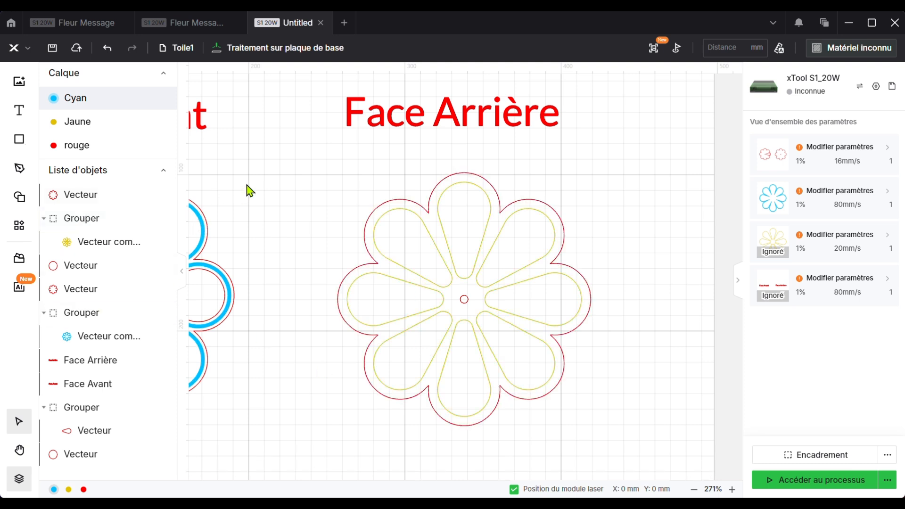
Place a new text object at the lower edge of the Face Arrière flower and clear its placeholder text.
left_click(183, 274)
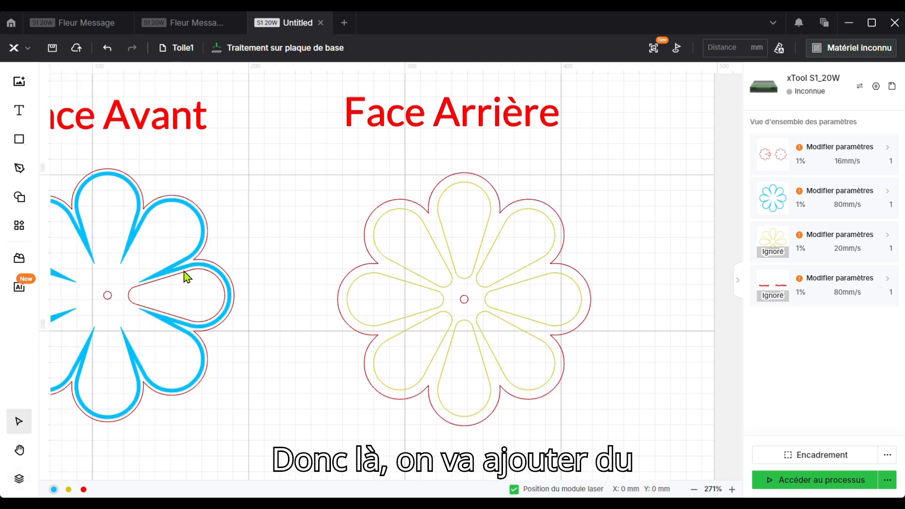
left_click(19, 112)
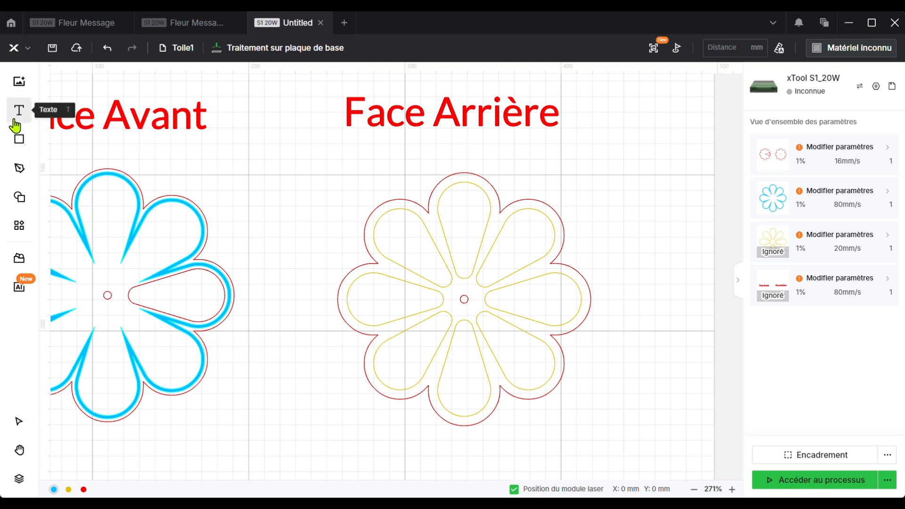
left_click(330, 411)
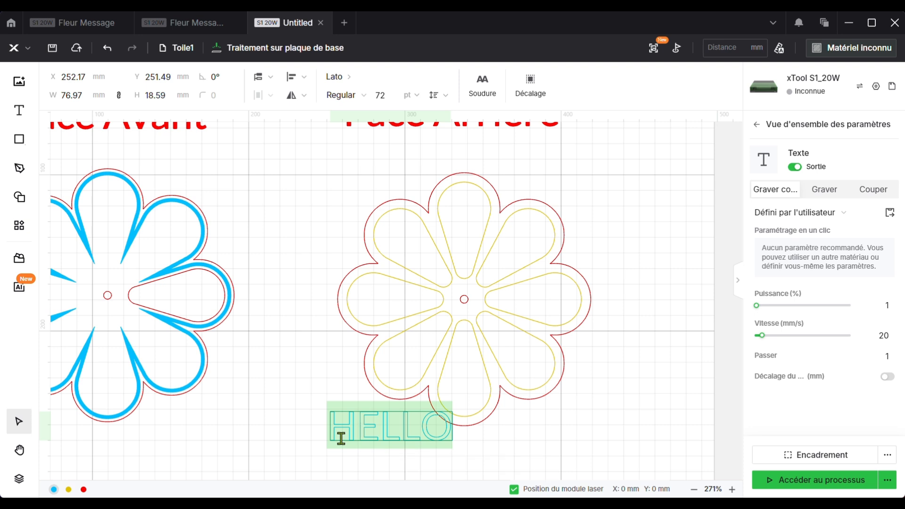
key("BackSpace")
type("T")
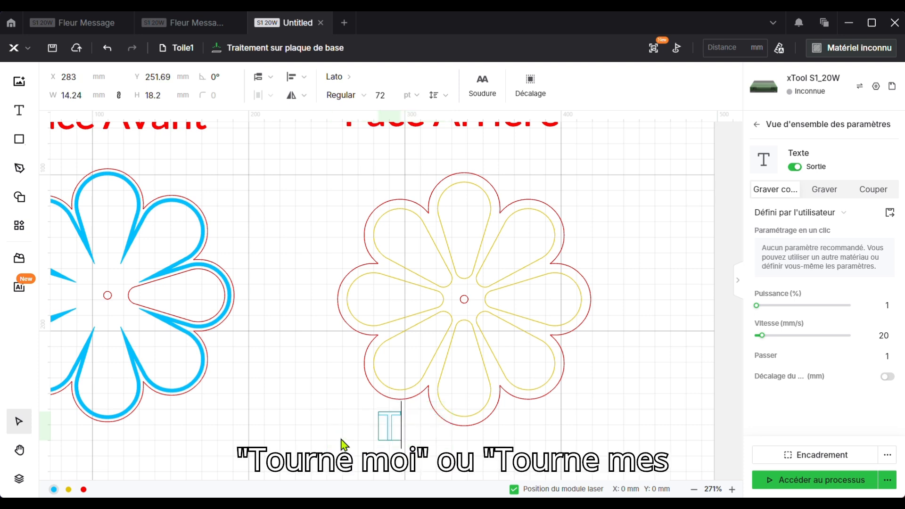
type("our")
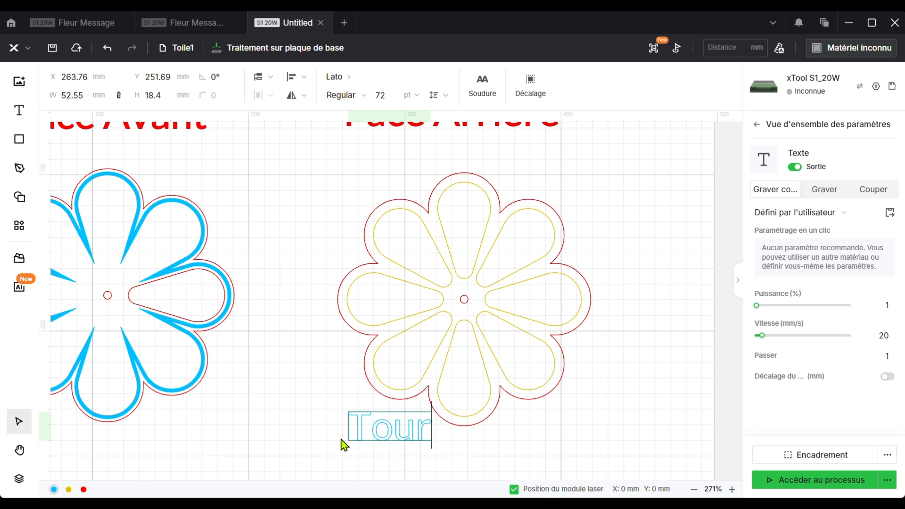
key("BackSpace")
key("BackSpace")
key("BackSpace")
key("BackSpace")
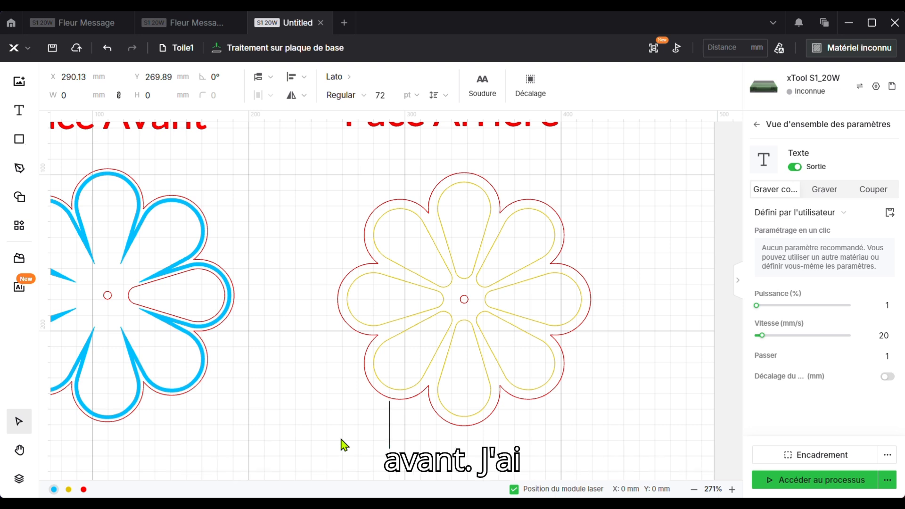
Enter the text "J'ai un message" with "pour toi" on a second line in the new text object.
type("J'ai")
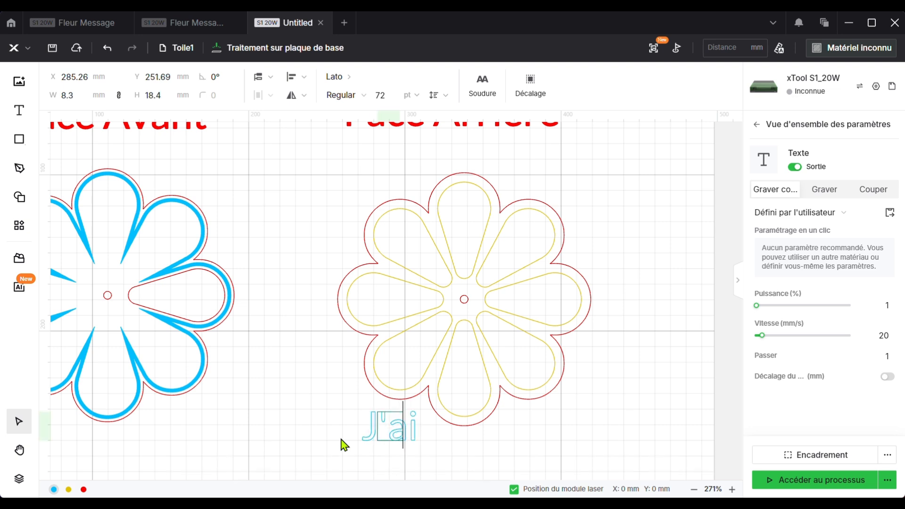
type(" un mess")
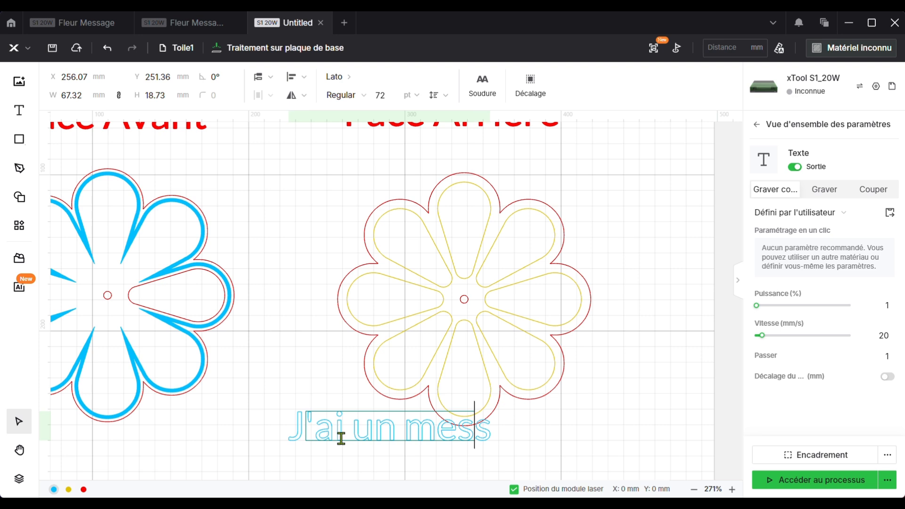
type("ge")
key("BackSpace")
key("BackSpace")
type("a")
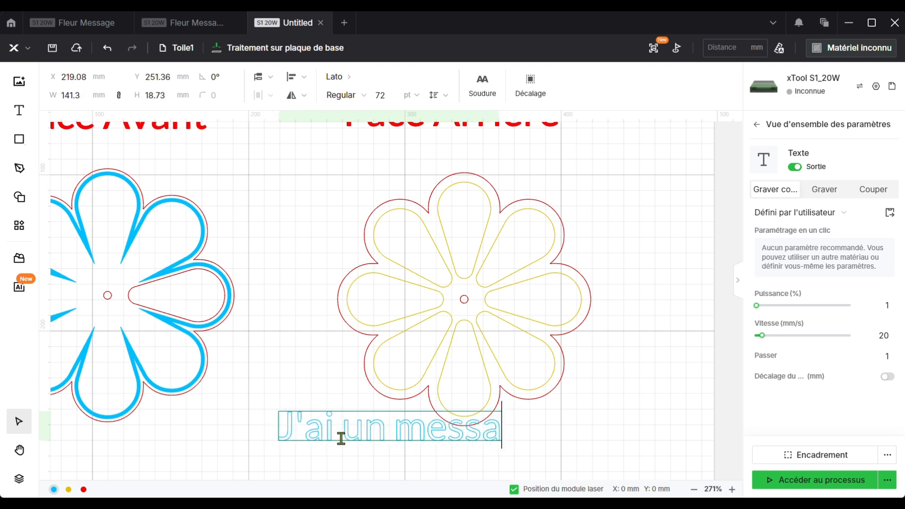
type("ge")
key("Return")
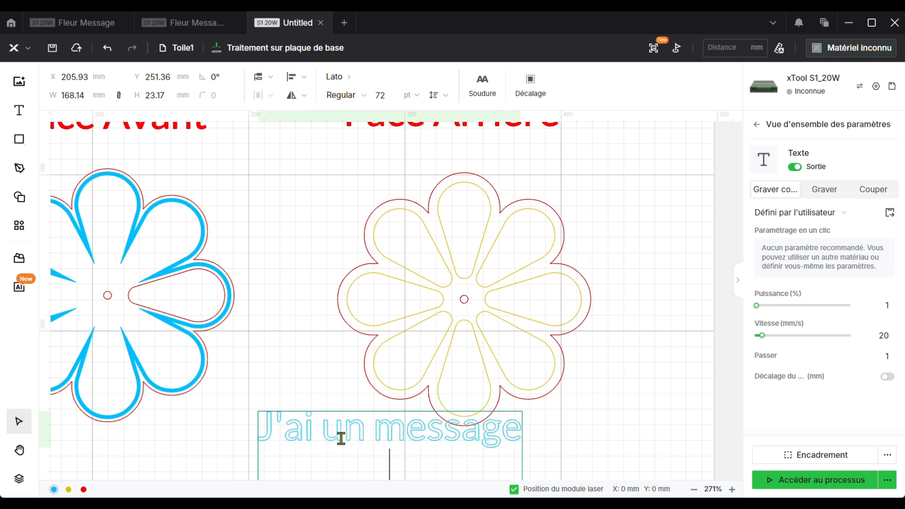
type("pour toi")
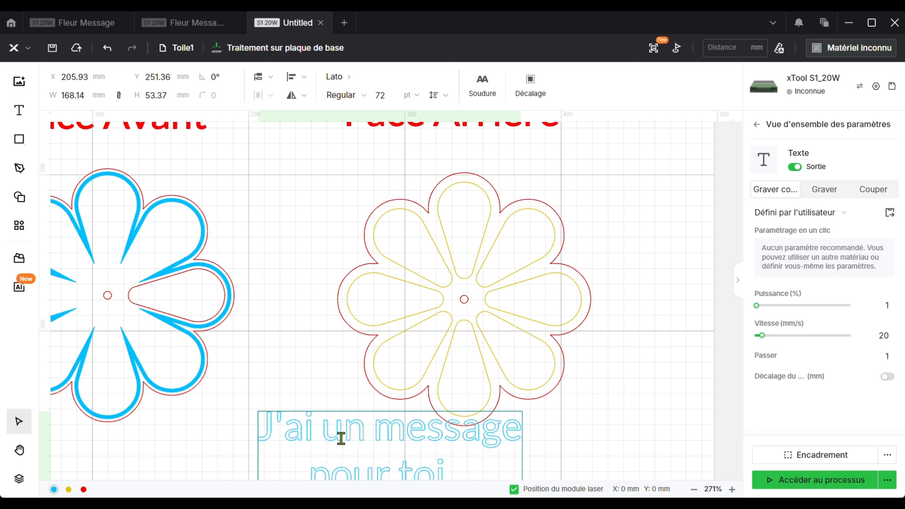
Move the "J'ai un message pour toi..." text up over the lower part of the Face Arrière flower and set its processing to Graver.
left_click(215, 444)
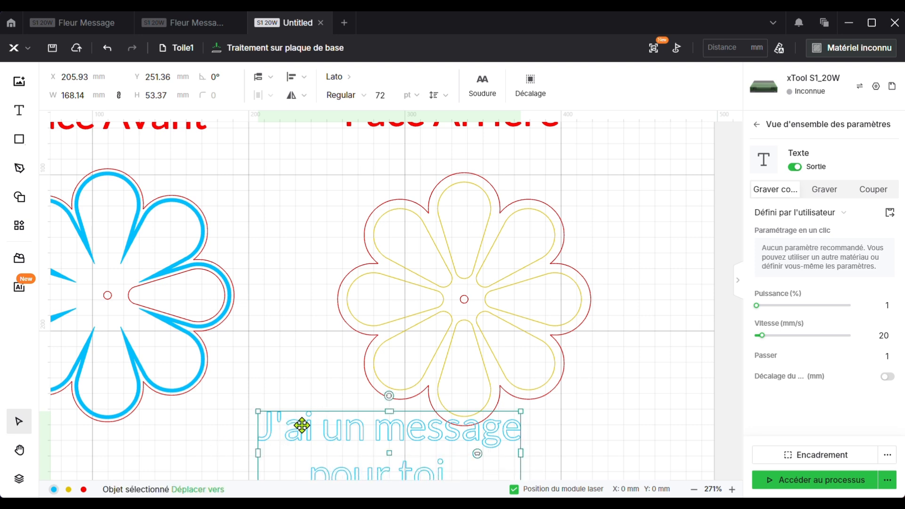
left_click_drag(304, 426, 296, 348)
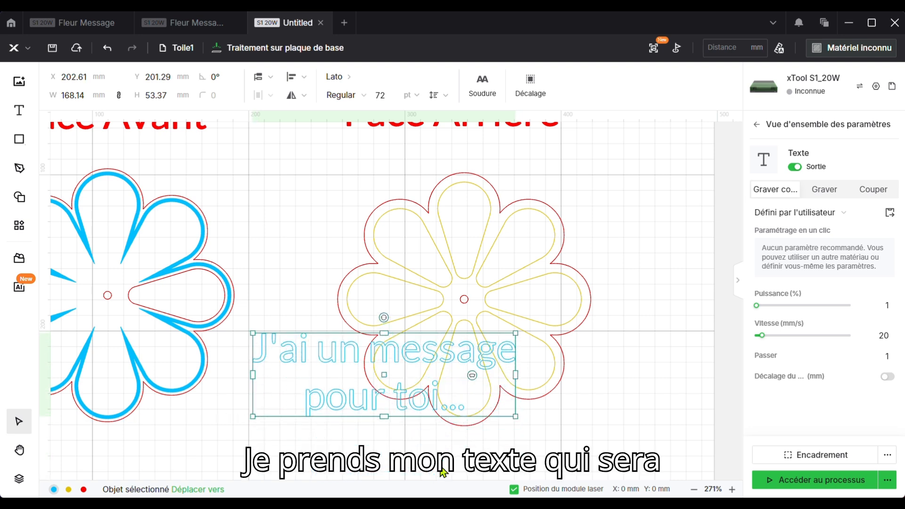
left_click(818, 190)
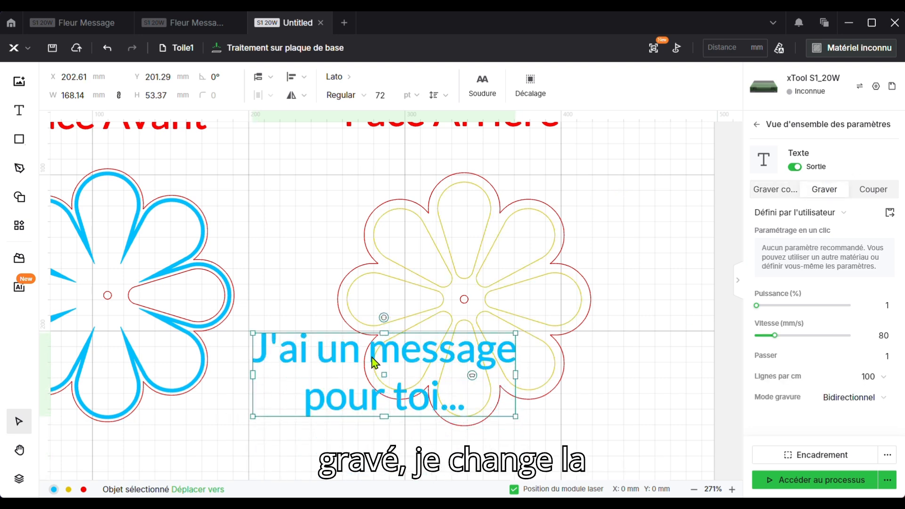
Change the message text's font to Dancing Script and weld its letters together (Soudure).
left_click(341, 78)
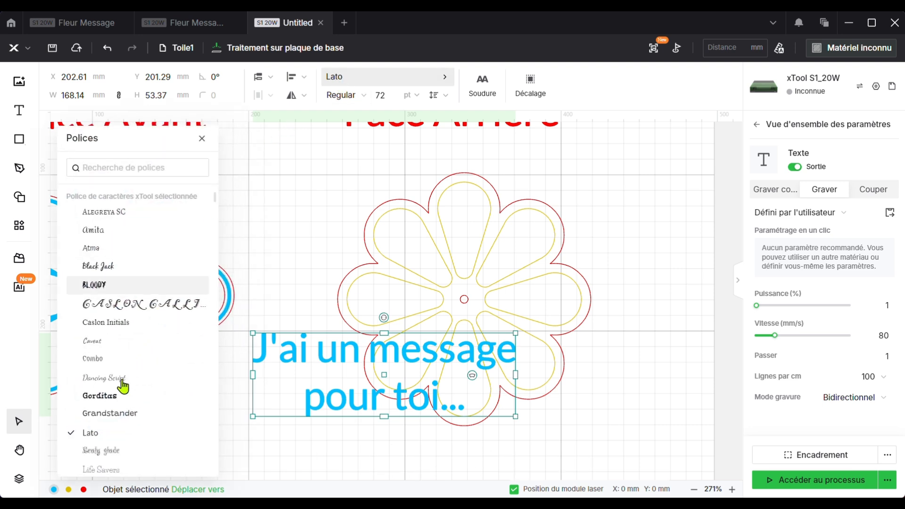
left_click(123, 384)
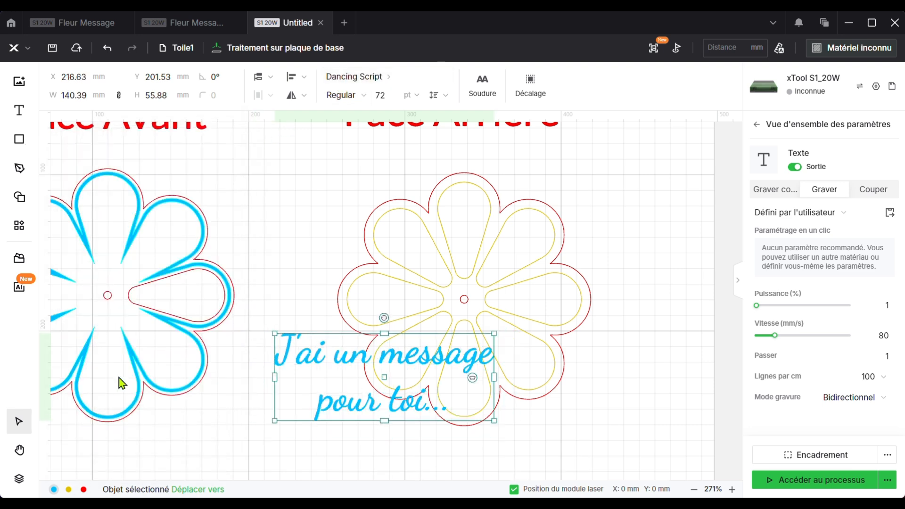
left_click(483, 94)
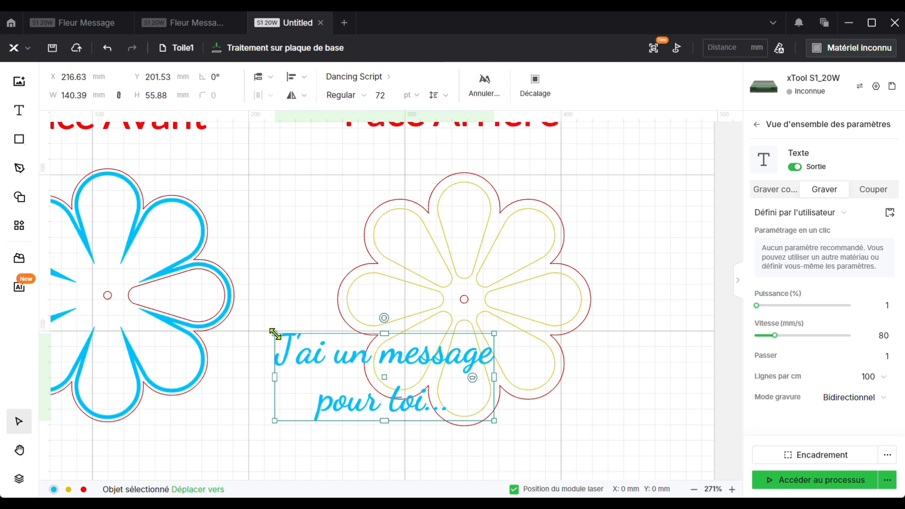
Shrink the message text to about 41 mm wide and place it inside the right-hand petal of the Face Arrière flower.
left_click_drag(275, 334, 419, 391)
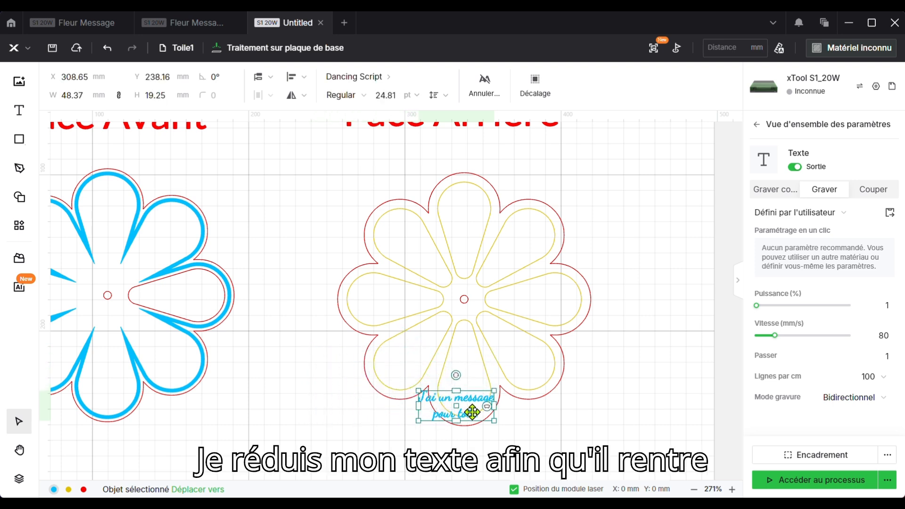
left_click_drag(474, 399, 554, 292)
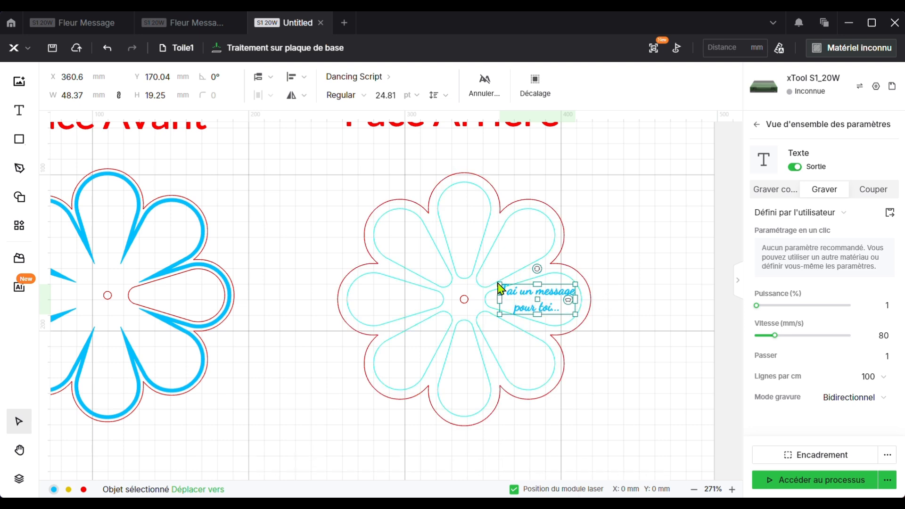
left_click_drag(499, 284, 543, 298)
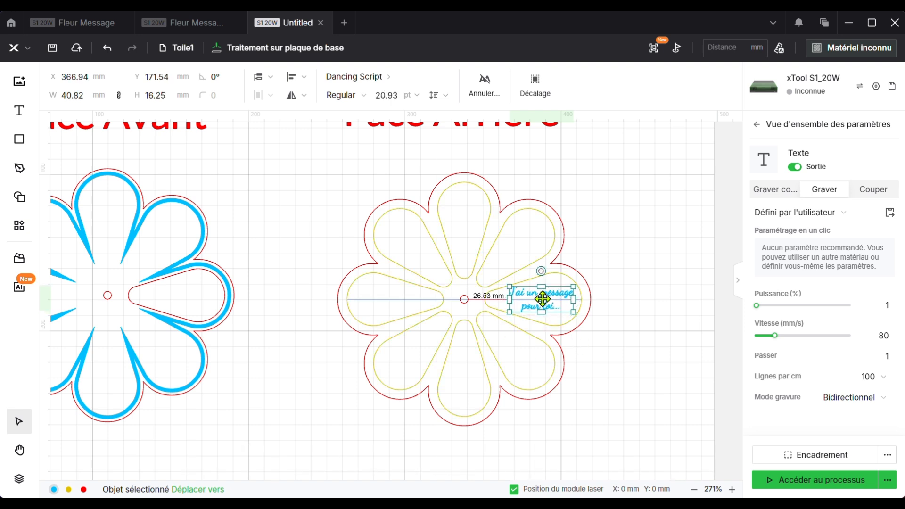
left_click(643, 327)
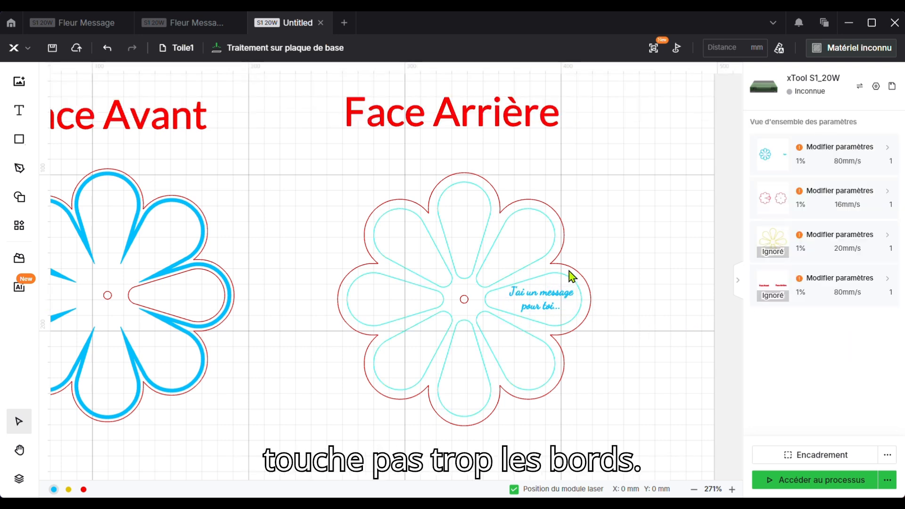
Nudge the message text about 1 mm down and 1 mm to the right to centre it within the right-hand petal.
left_click(546, 301)
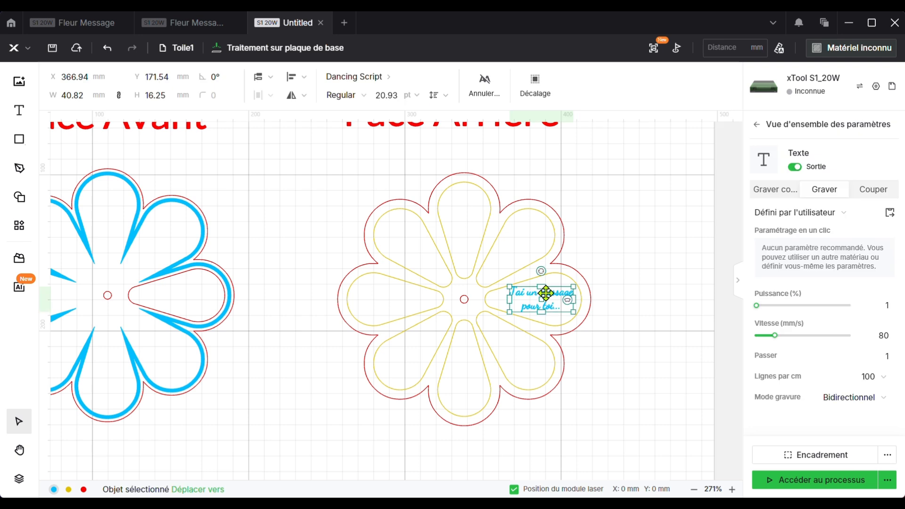
key("Down")
key("Down")
key("Down")
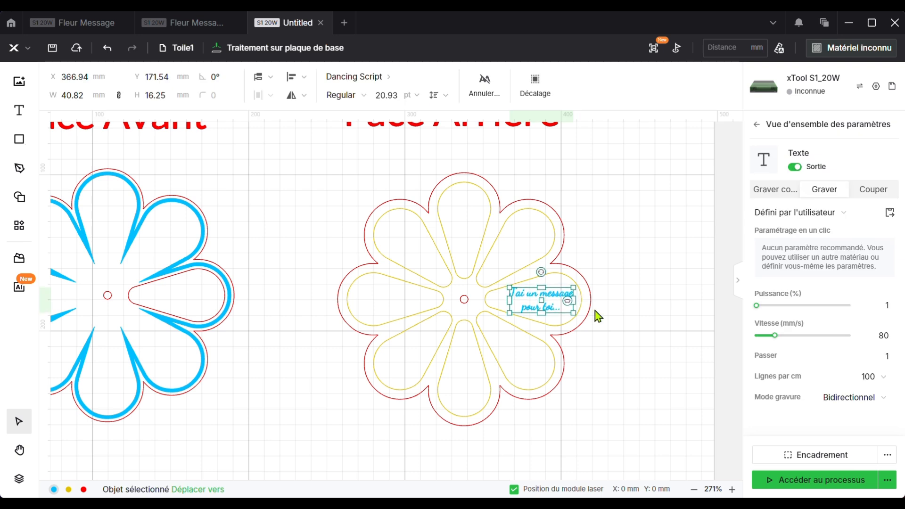
key("Right")
key("Right")
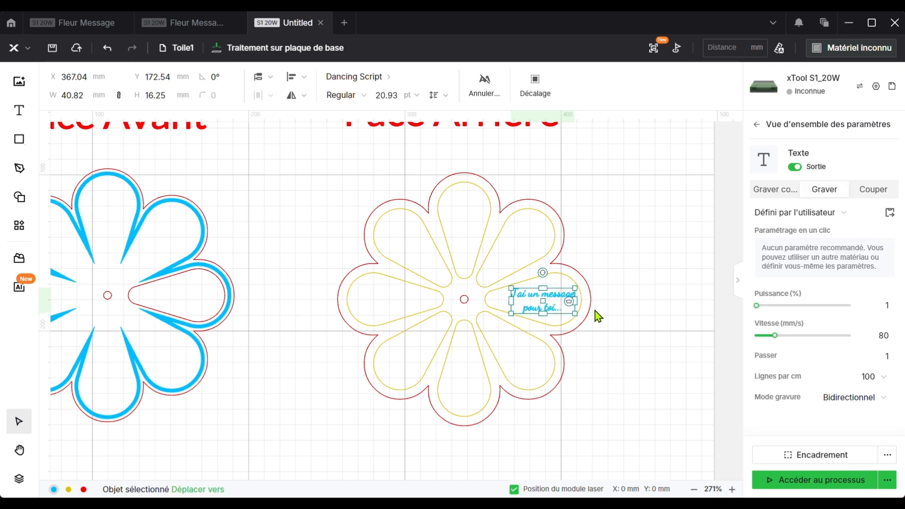
left_click(637, 313)
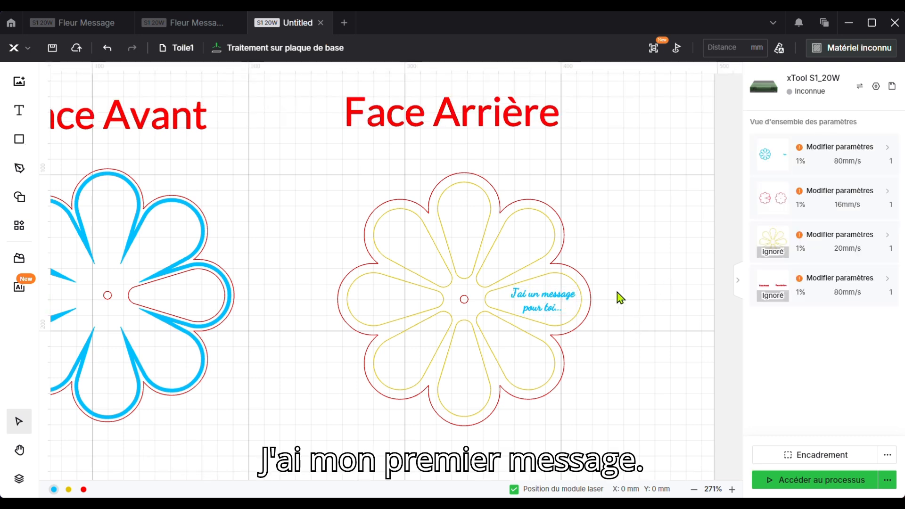
Duplicate the petal's message text and place the copy in the empty area to the lower right of the Face Arrière flower.
left_click(533, 299)
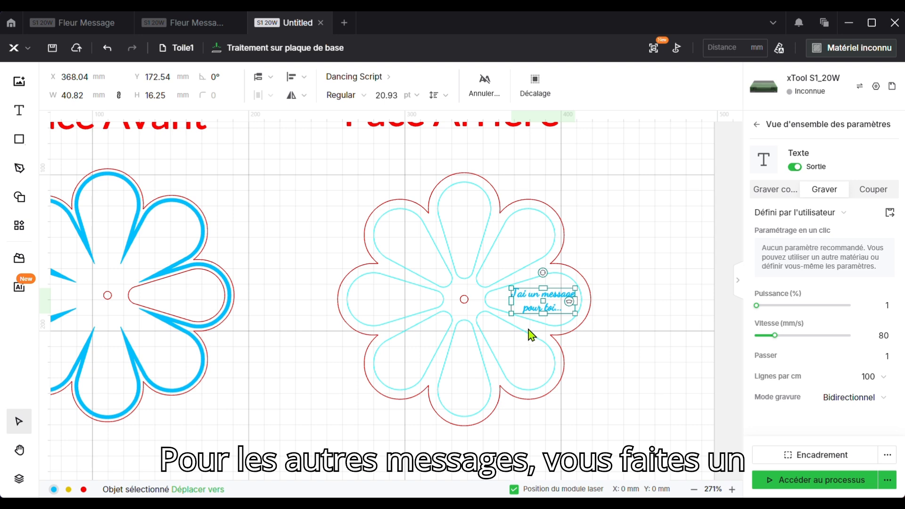
key("ctrl+c")
key("ctrl+v")
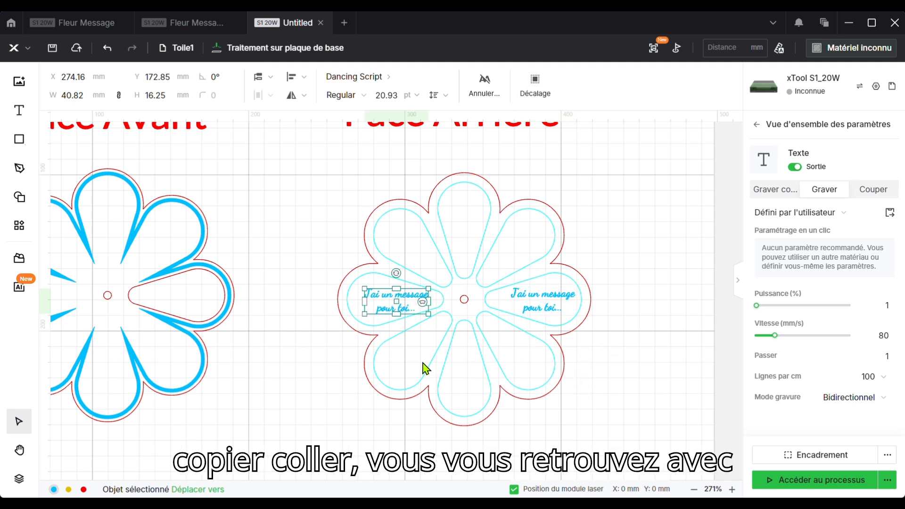
left_click_drag(381, 294, 618, 359)
Replace the copied text's wording with "Accepterais-tu...".
double_click(618, 359)
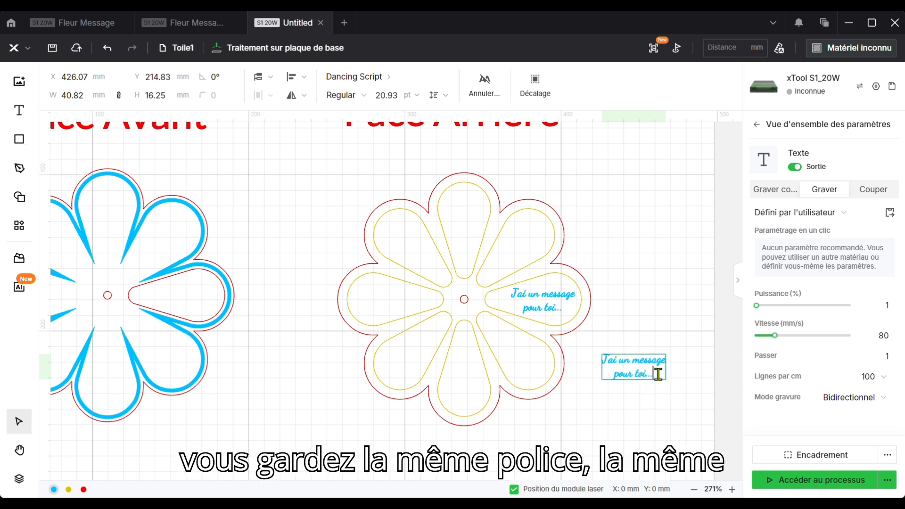
left_click_drag(658, 373, 600, 359)
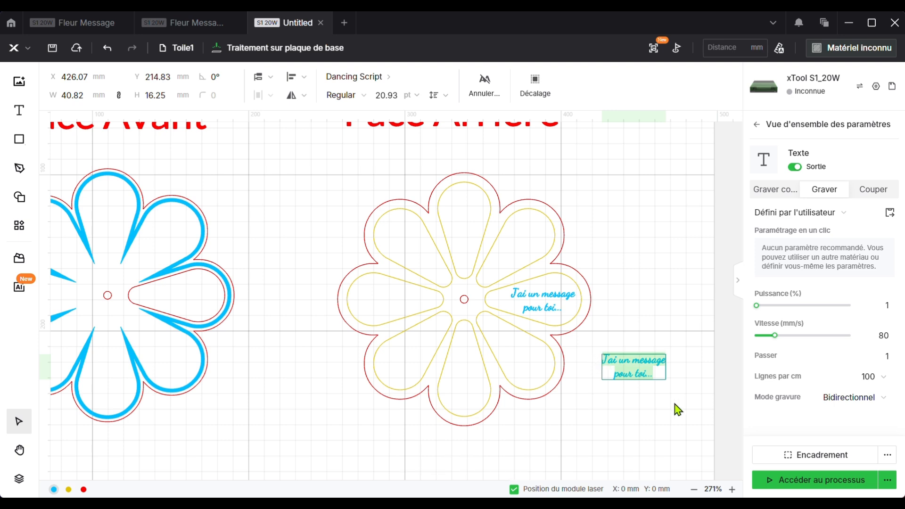
type("Accepte")
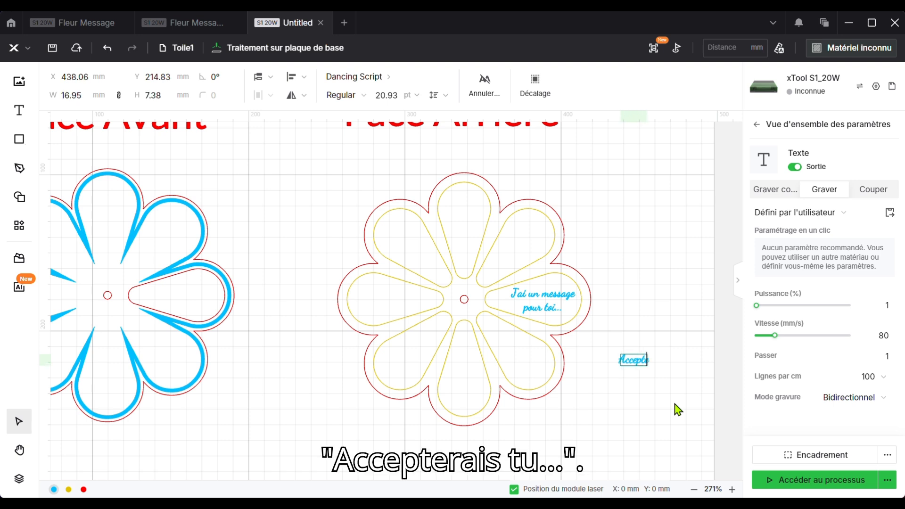
type("rais")
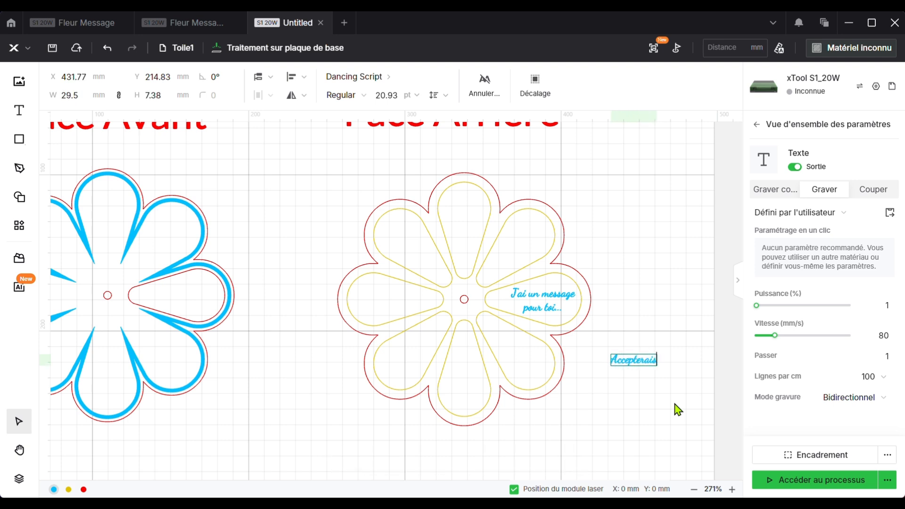
type("-tu")
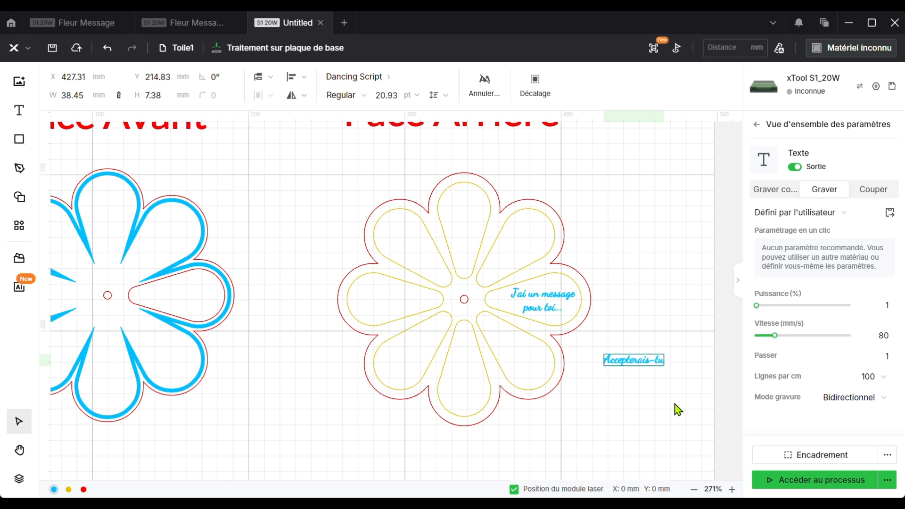
type("...")
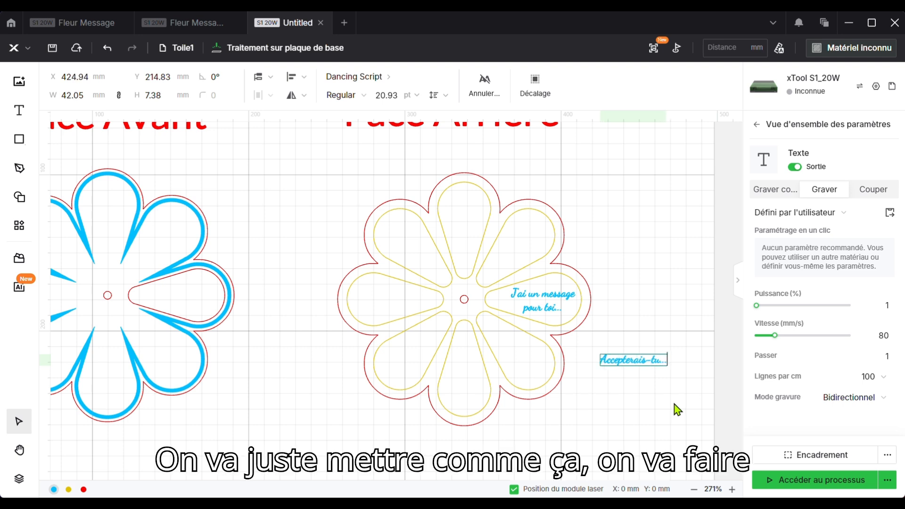
left_click(642, 406)
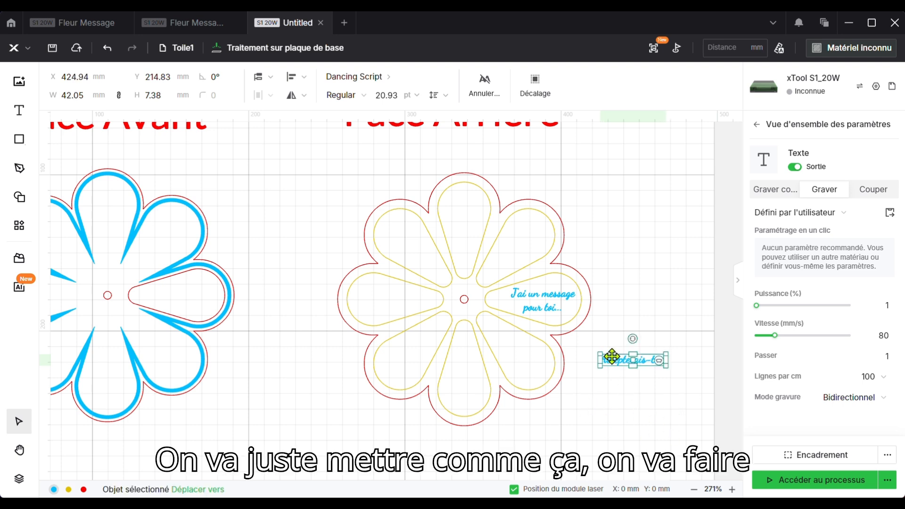
Duplicate the "Accepterais-tu..." text, place the copy below it, and change its wording to "de devenir...".
key("ctrl+c")
key("ctrl+v")
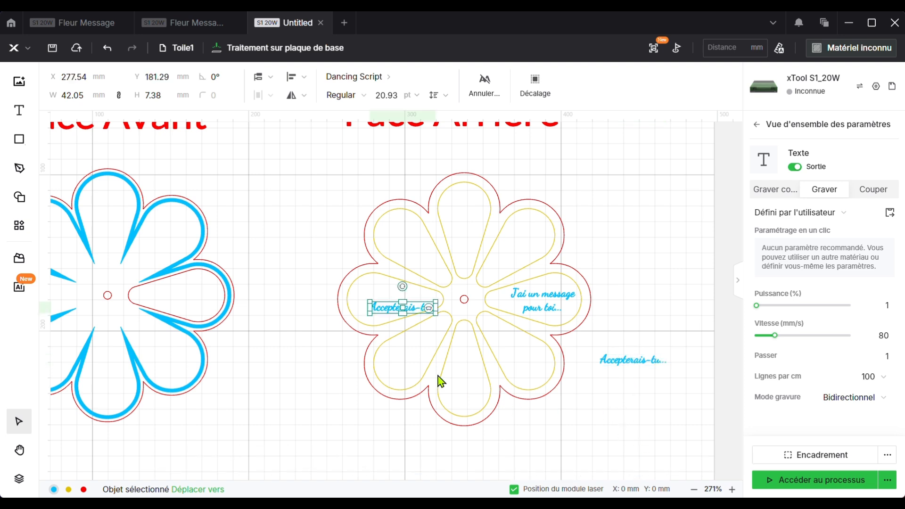
left_click_drag(384, 309, 680, 398)
left_click(655, 437)
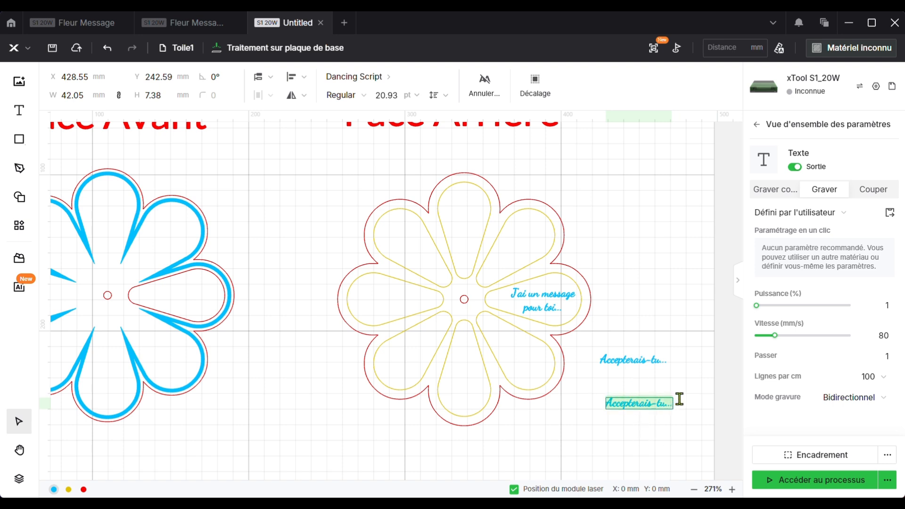
type("de")
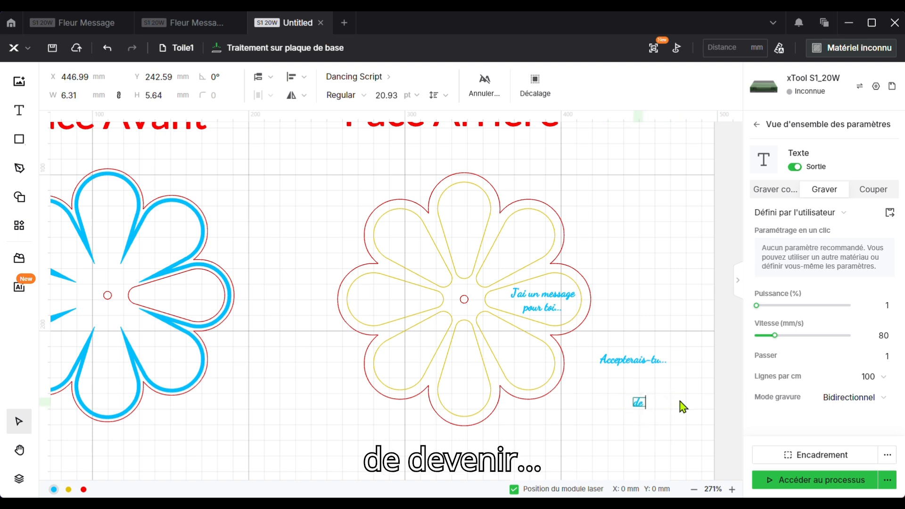
type(" devenir...")
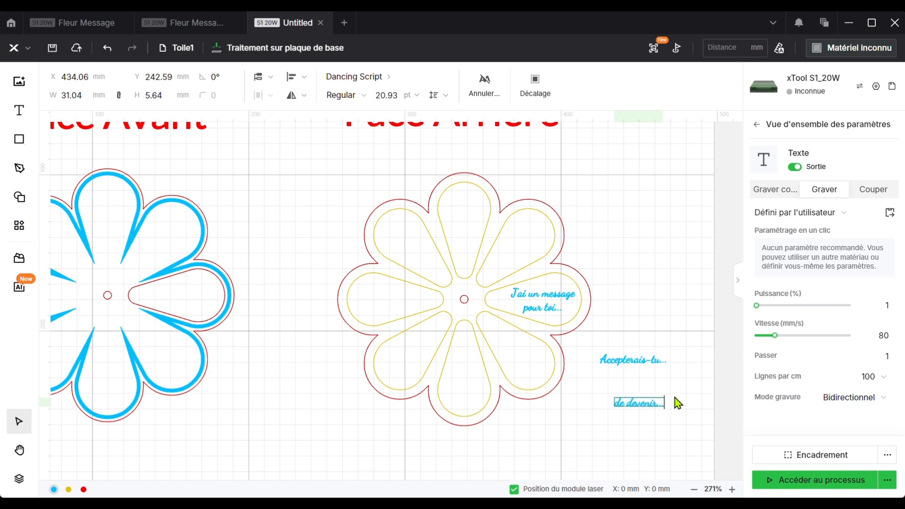
left_click(614, 458)
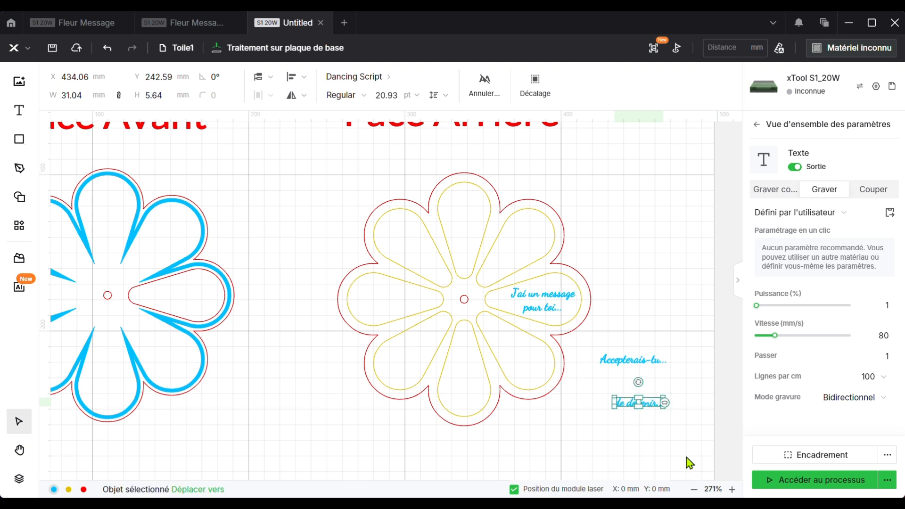
Paste another copy of the text below "de devenir..." and change its wording to "ma Marraine !".
key("ctrl+v")
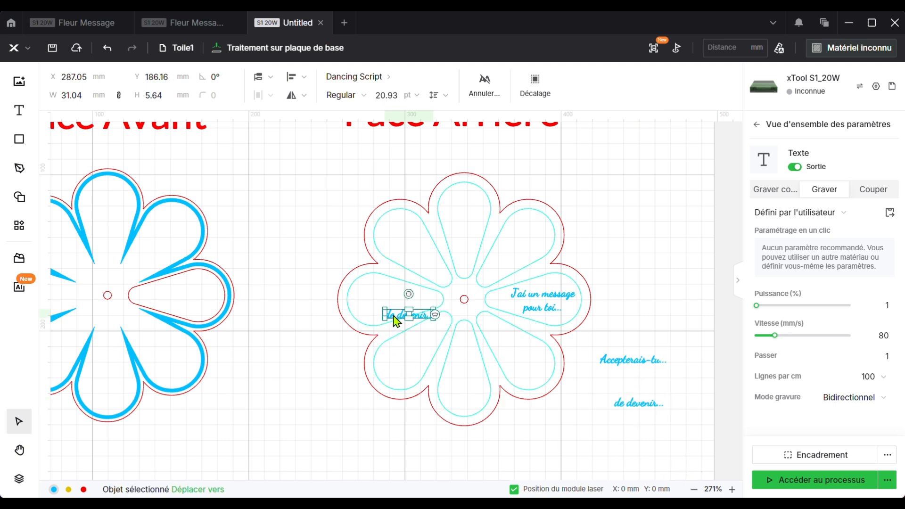
left_click_drag(394, 314, 606, 434)
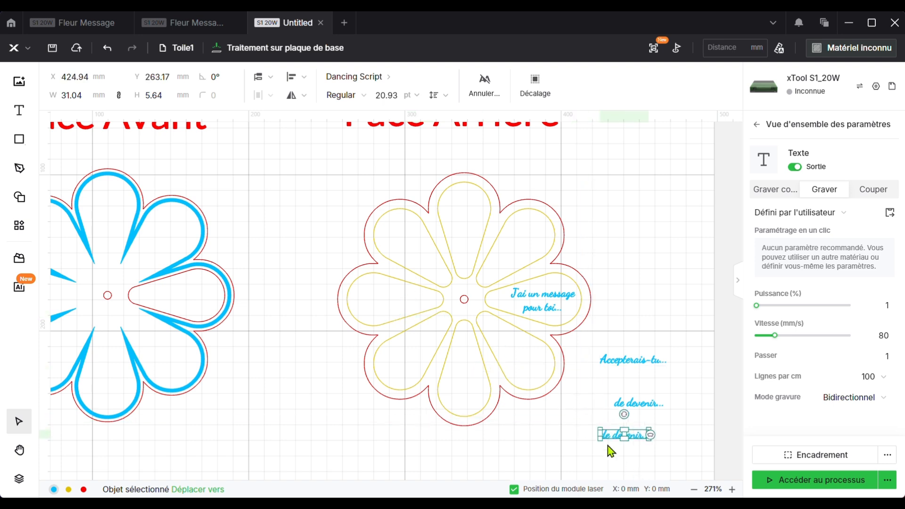
double_click(607, 434)
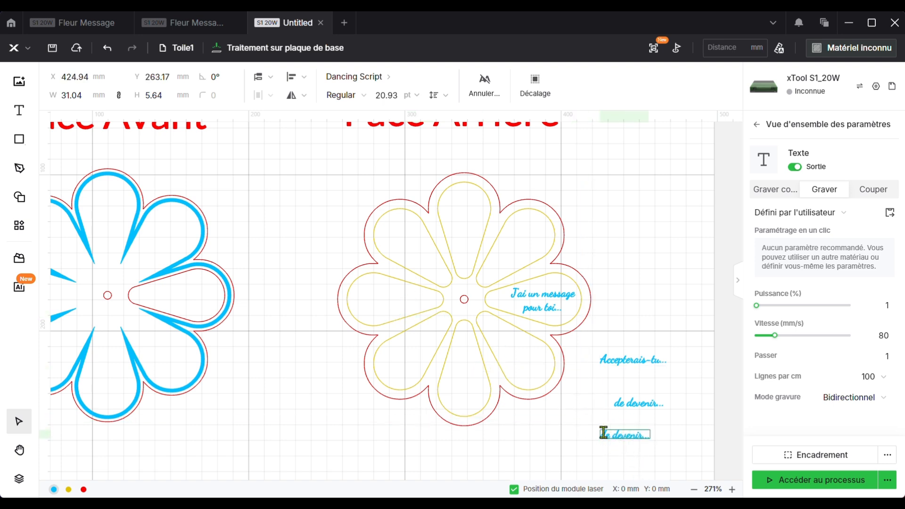
left_click_drag(609, 432, 651, 430)
type("mam")
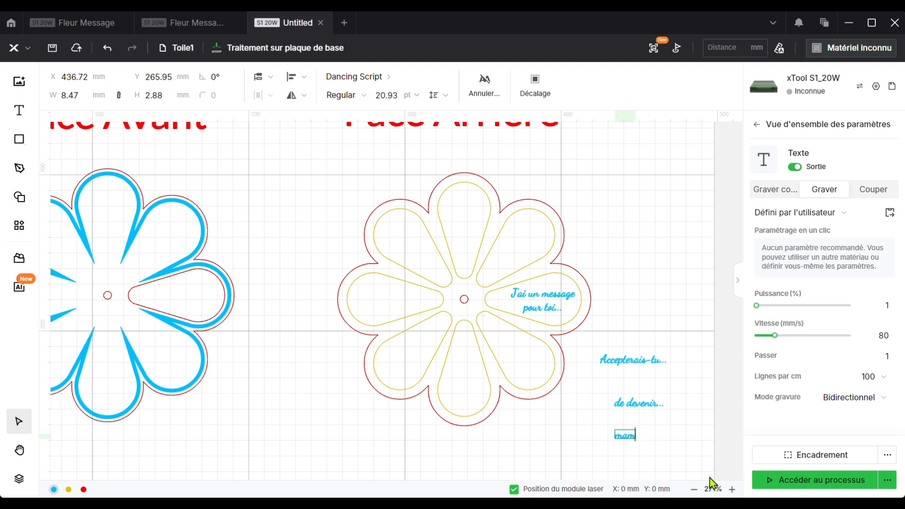
type("a")
key("BackSpace")
key("BackSpace")
type("Ma")
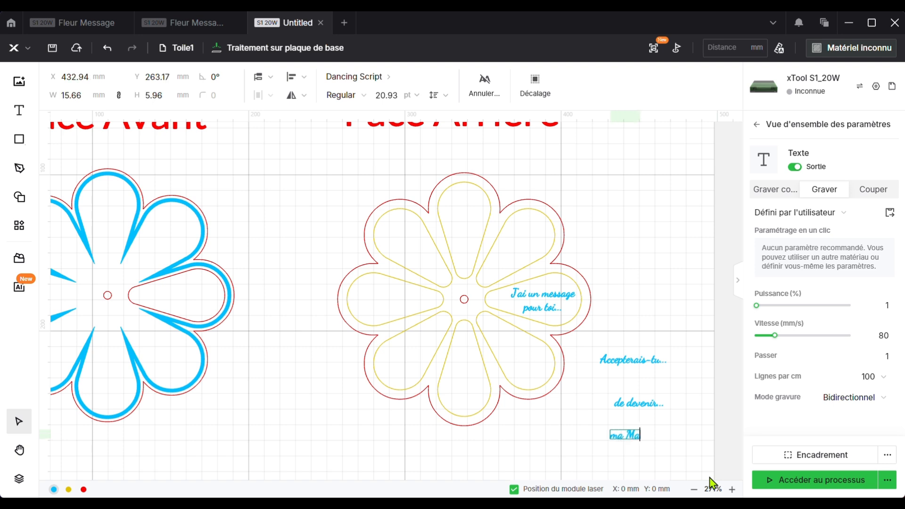
type("rraine")
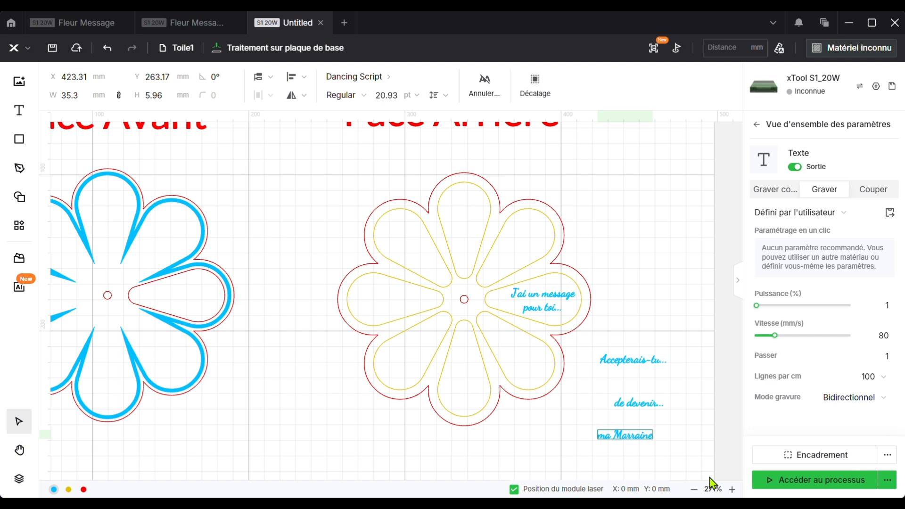
type(" !")
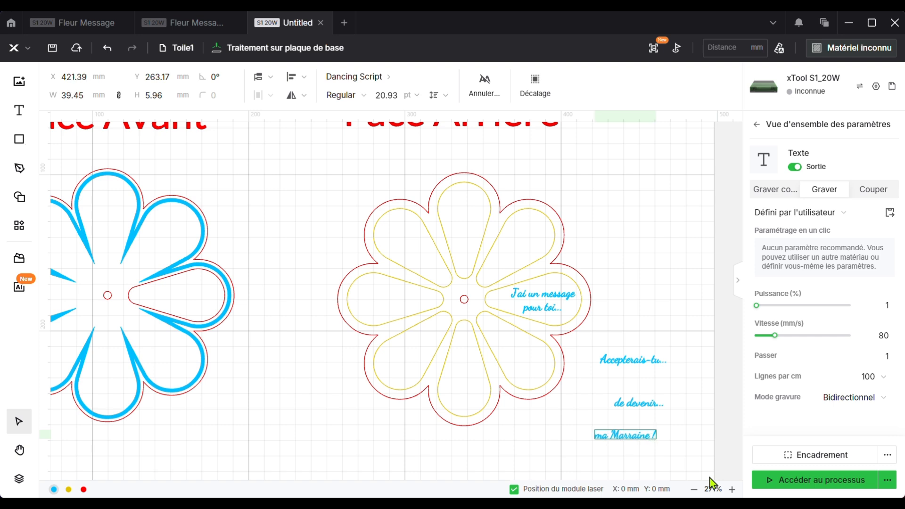
Change the ending of the lowest loose text so it reads "ma Marraine ?".
key("BackSpace")
type("?")
left_click(517, 446)
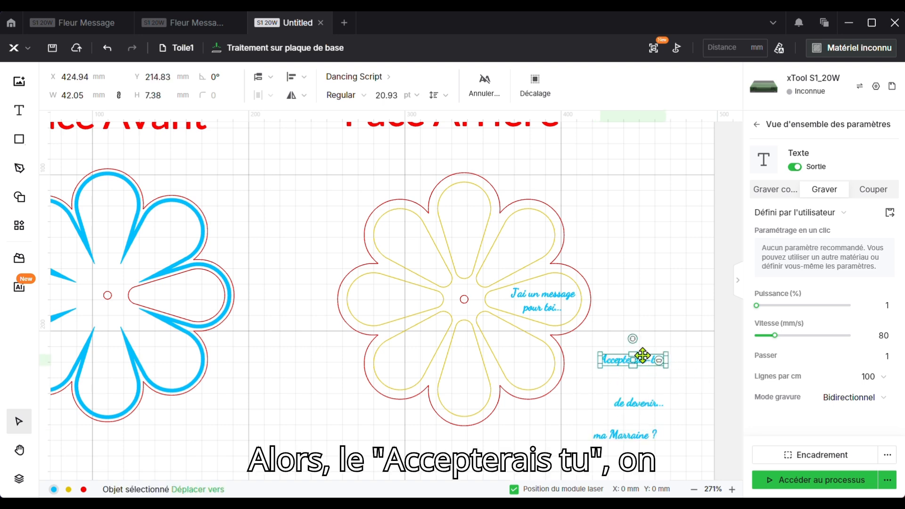
Place the "Accepterais-tu..." text in the lower-right petal of the Face Arrière flower, rotated to follow the petal's axis.
left_click_drag(645, 360, 523, 347)
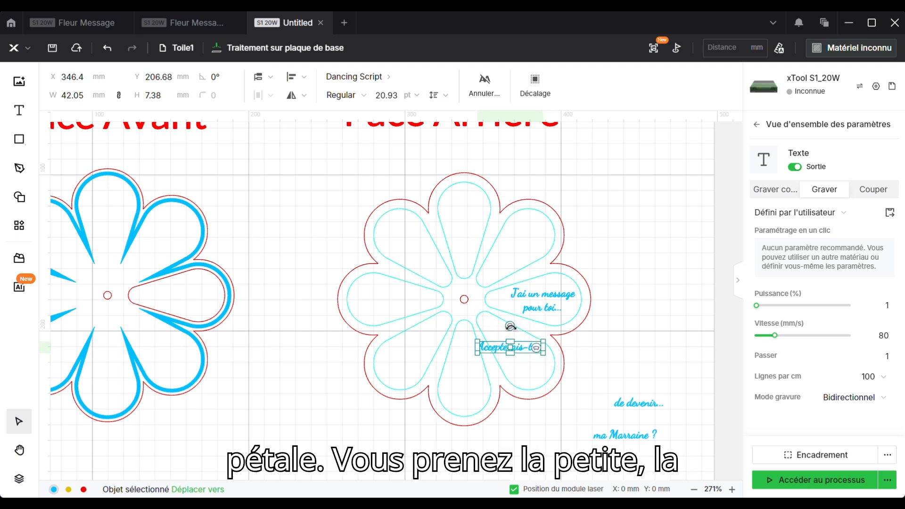
left_click_drag(510, 326, 519, 353)
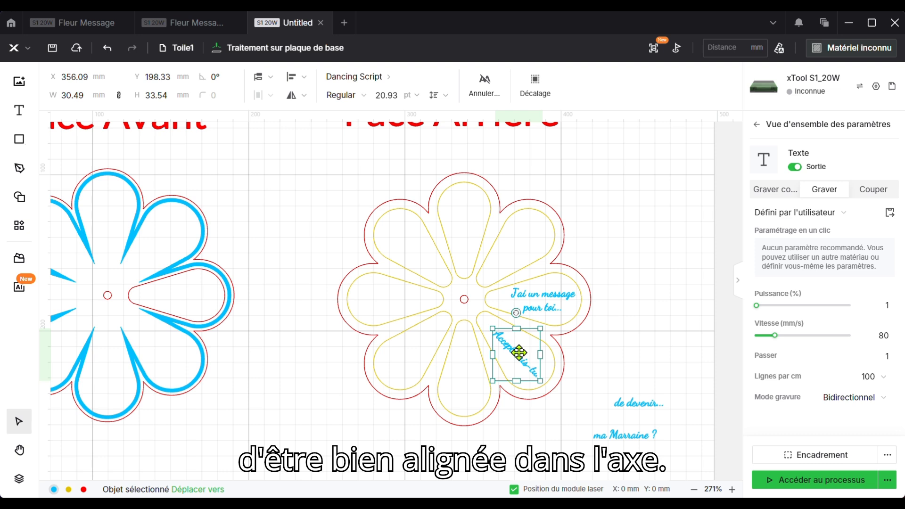
left_click_drag(519, 353, 522, 352)
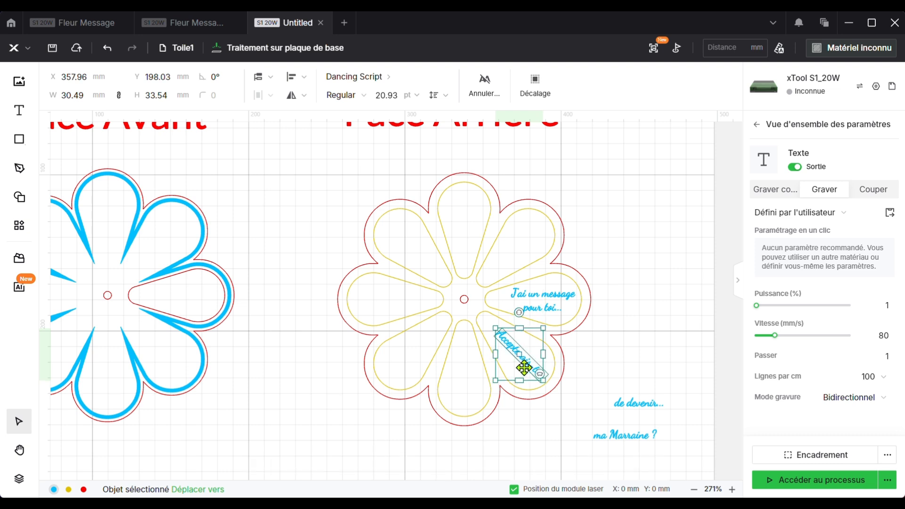
left_click(545, 426)
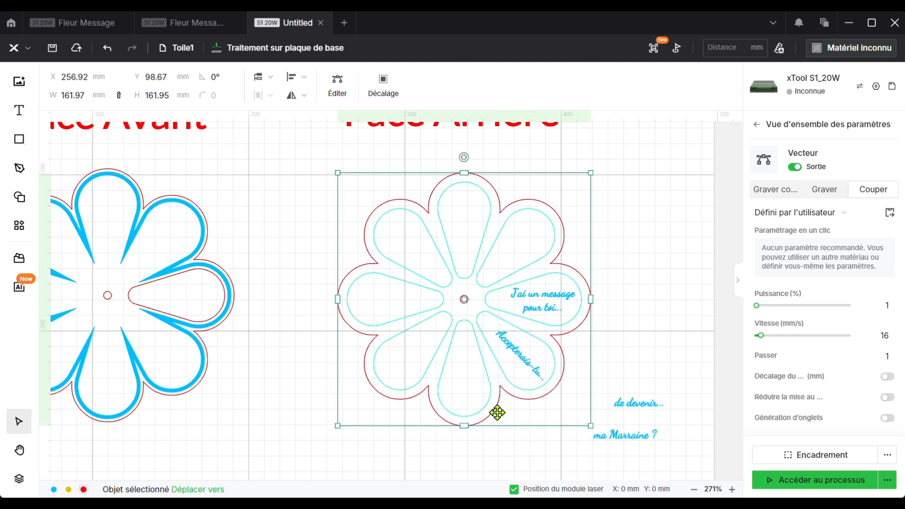
left_click(516, 358)
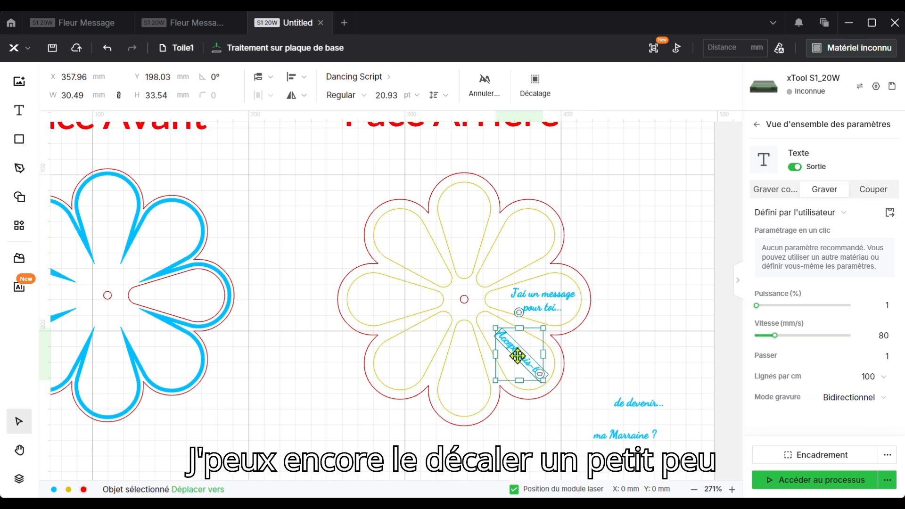
left_click_drag(519, 353, 513, 351)
left_click(545, 454)
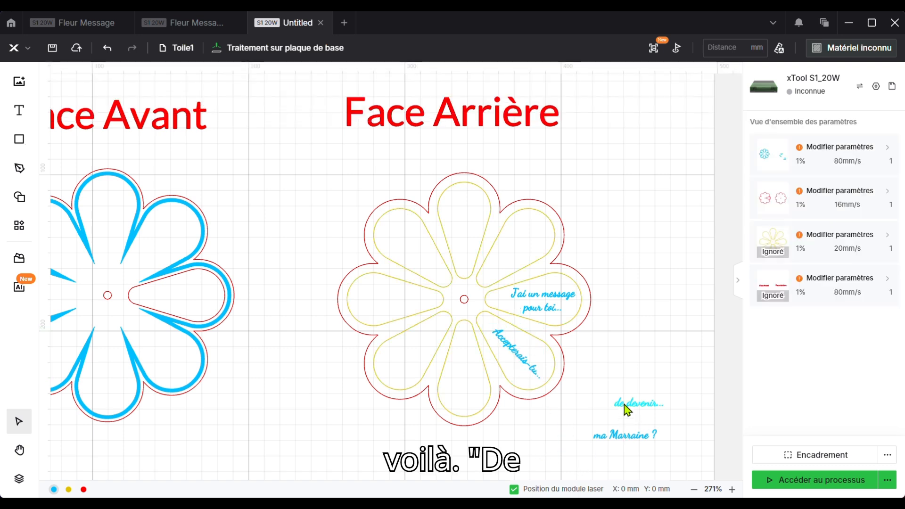
Place "de devenir..." vertically in the bottom petal and "ma Marraine ?" in the lower-left petal, each rotated along its petal's axis.
left_click_drag(649, 413, 465, 362)
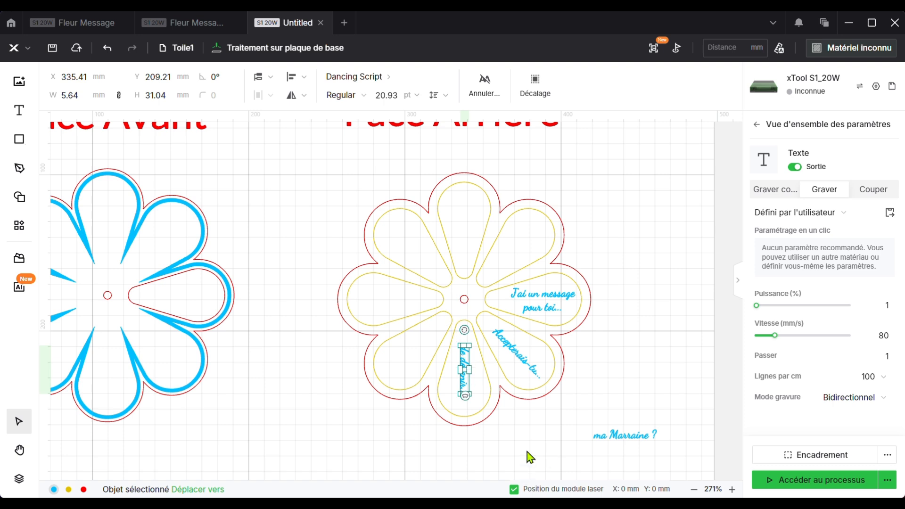
left_click(623, 436)
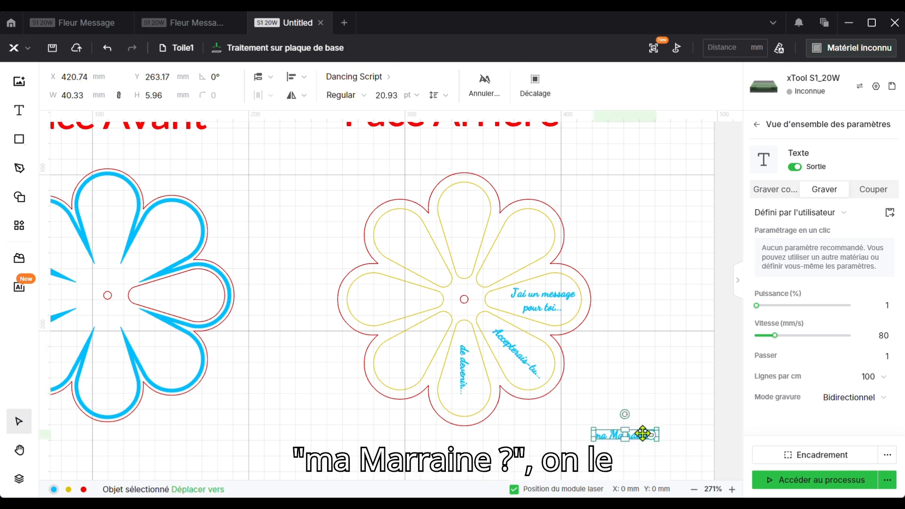
left_click_drag(641, 434, 361, 447)
left_click_drag(334, 382, 419, 348)
left_click(370, 426)
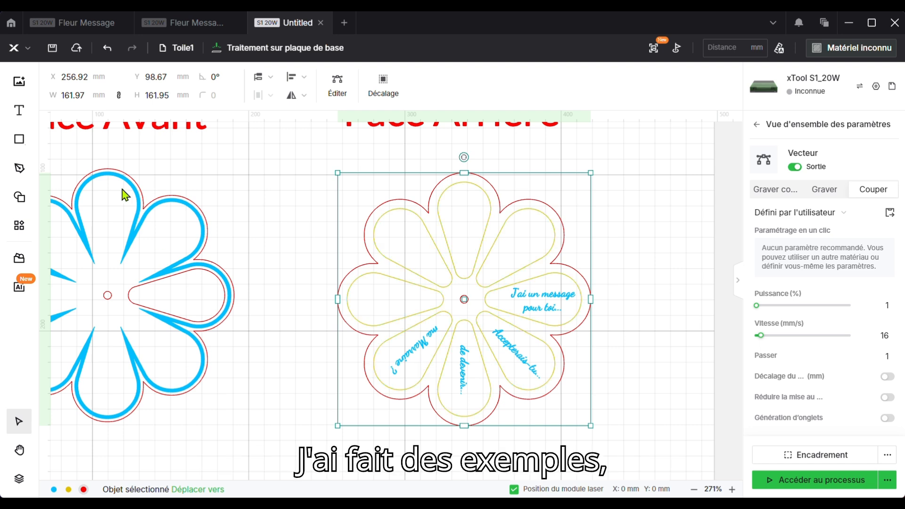
Examine the petal decorations in the open Fleur Message example project and return to the untitled project.
left_click(75, 23)
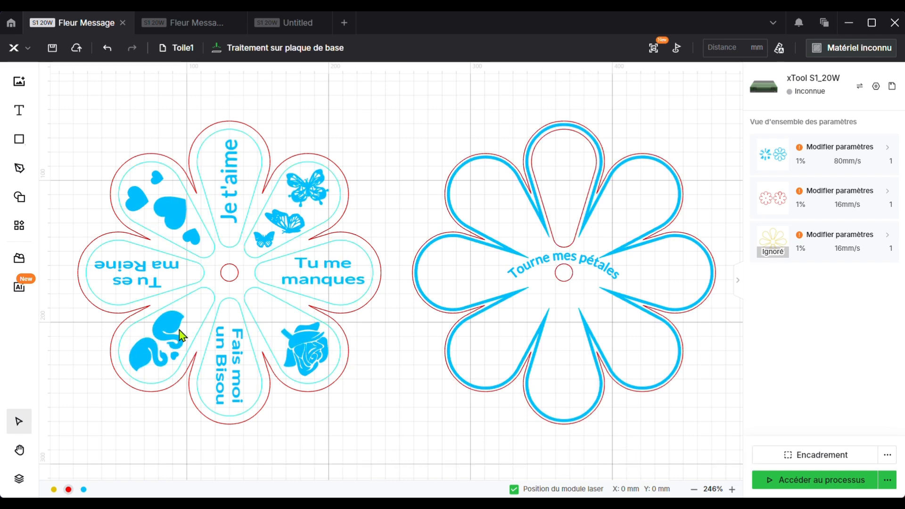
left_click(290, 23)
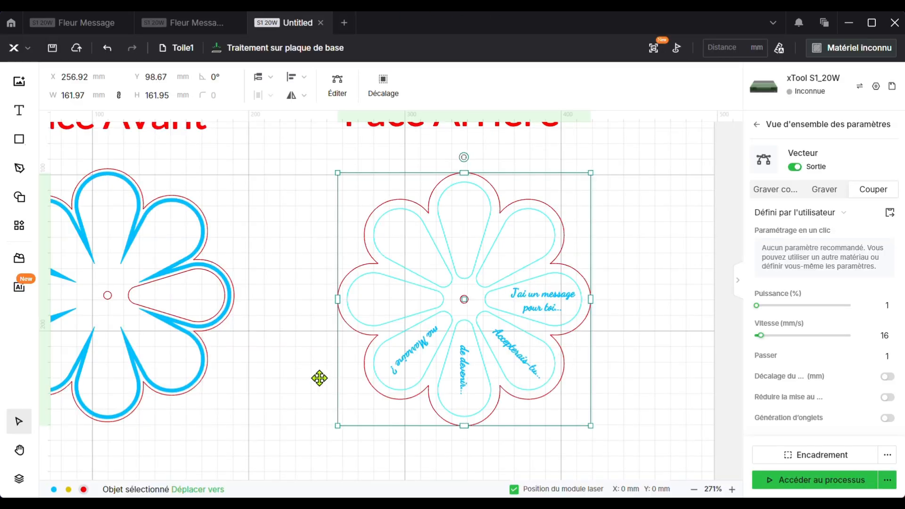
left_click(306, 367)
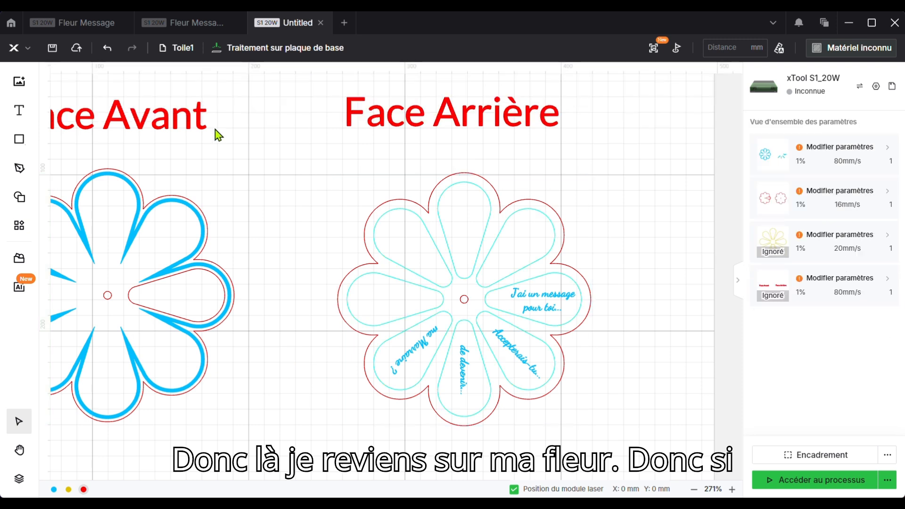
Insert the open rose from the Plante shapes and shrink it to about 26.7 × 26.5 mm.
left_click(20, 227)
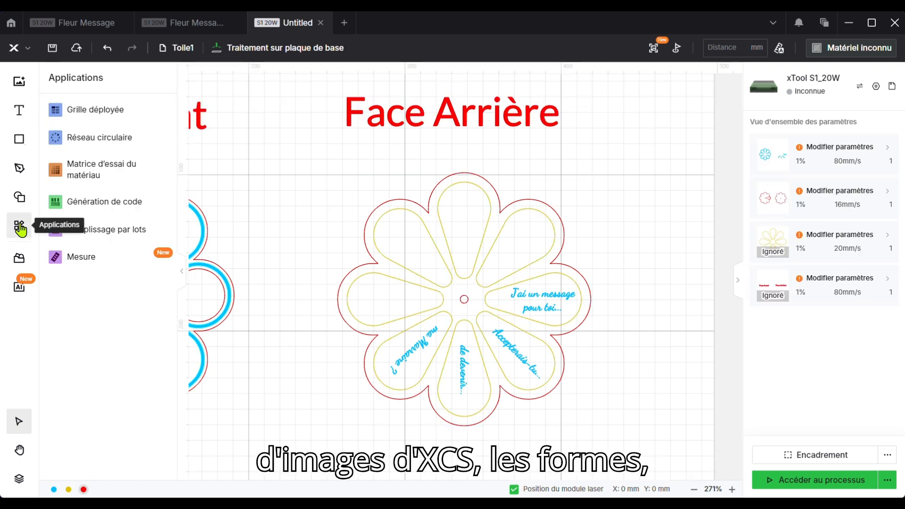
left_click(19, 197)
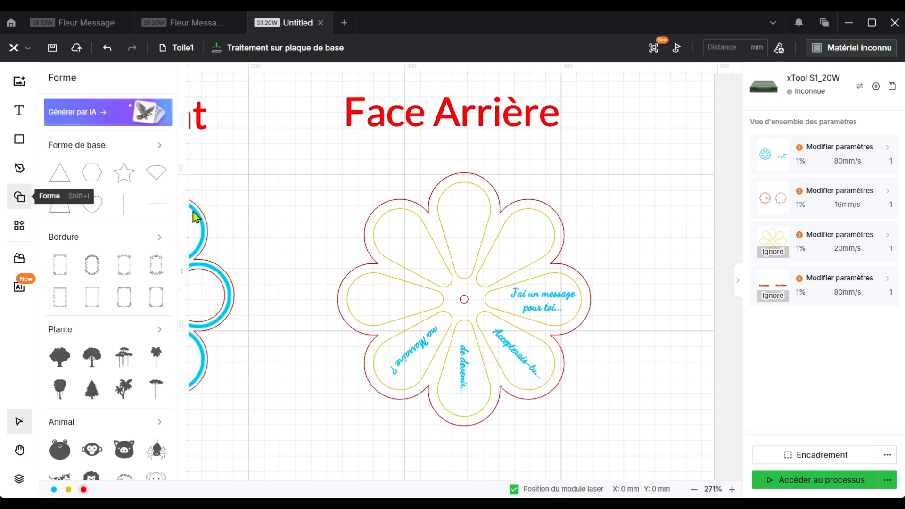
scroll(109, 376, "down", 3)
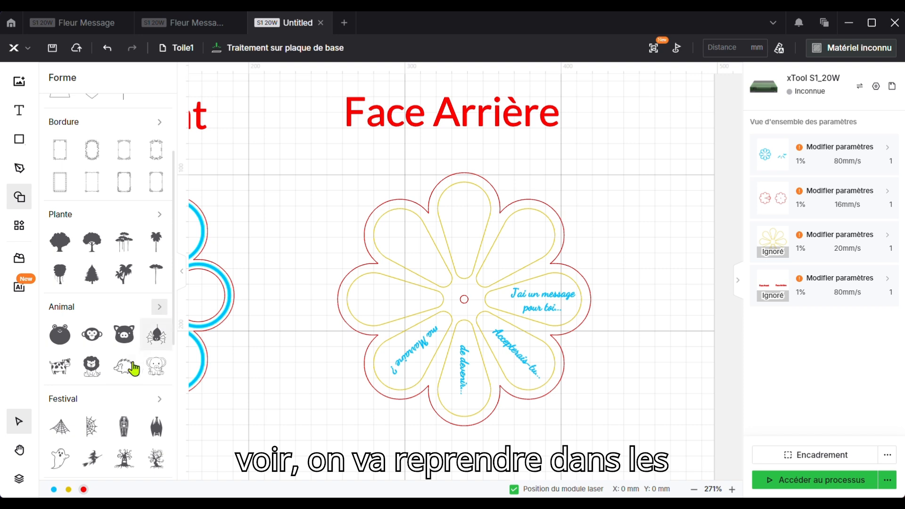
left_click(159, 215)
scroll(107, 376, "down", 4)
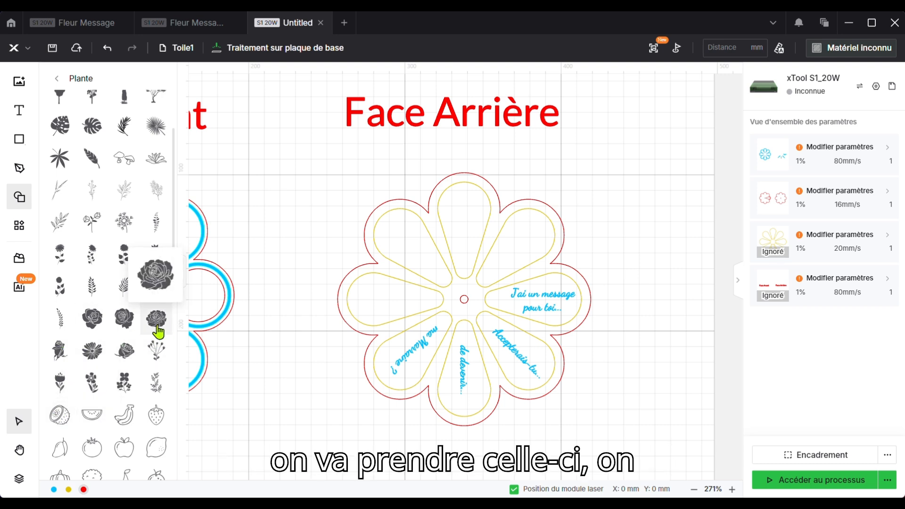
left_click(92, 320)
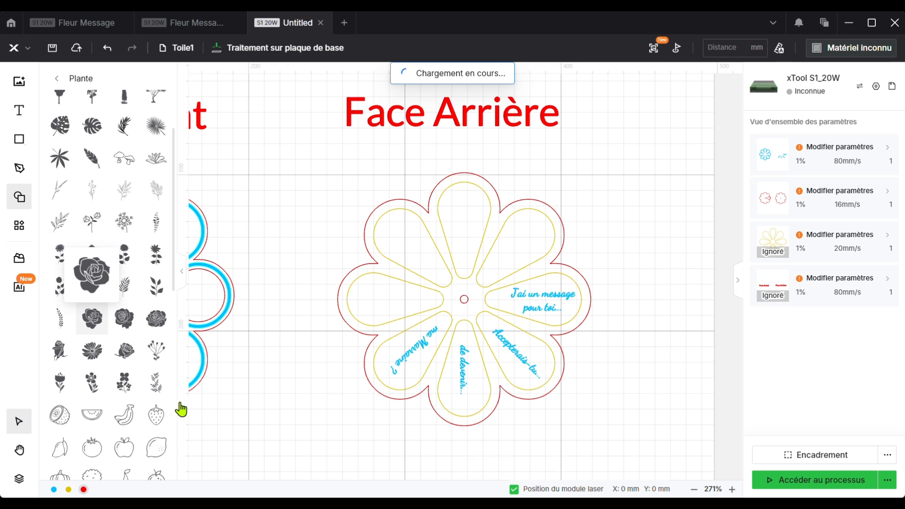
left_click_drag(497, 246, 477, 267)
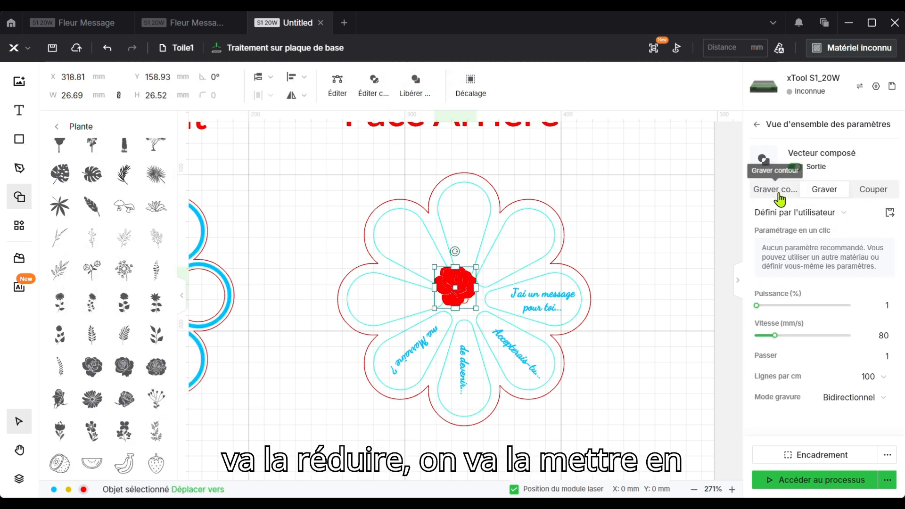
Set the rose to Graver on the blue layer and place it in the upper-right petal of the Face Arrière flower.
left_click(824, 193)
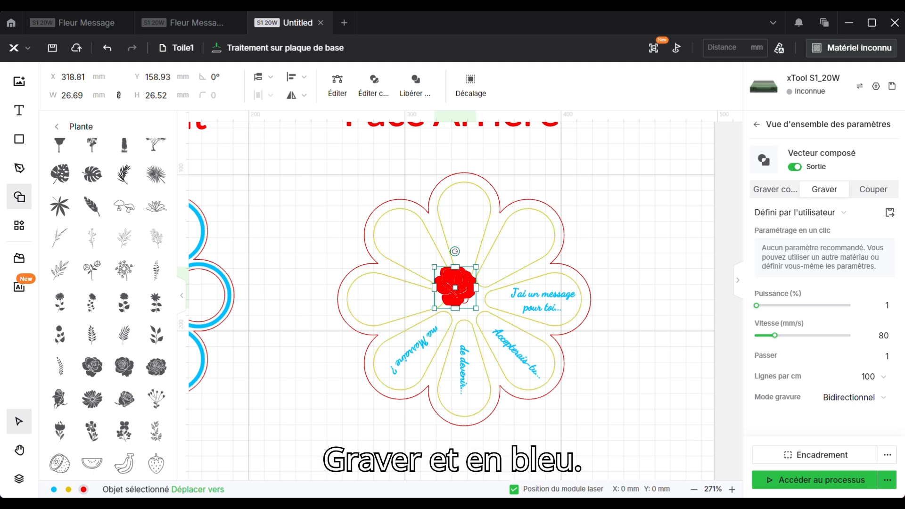
left_click(194, 491)
left_click(204, 470)
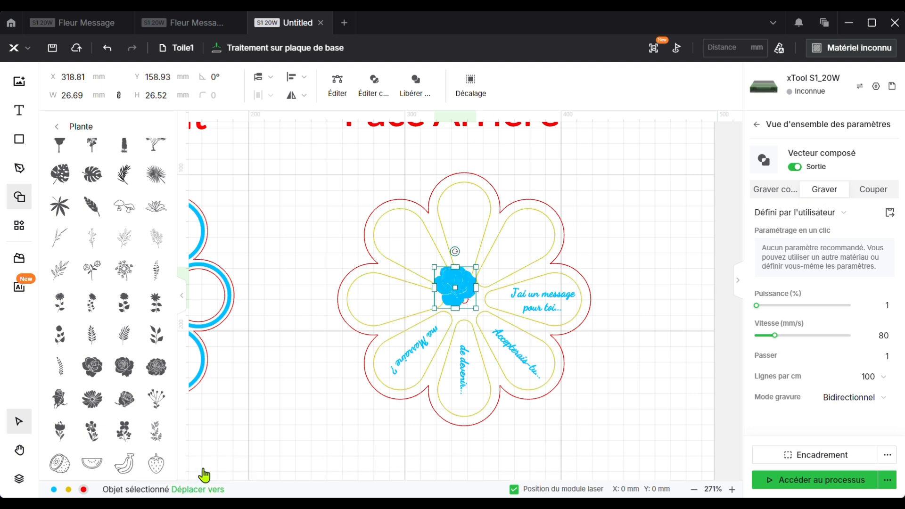
left_click_drag(463, 283, 536, 235)
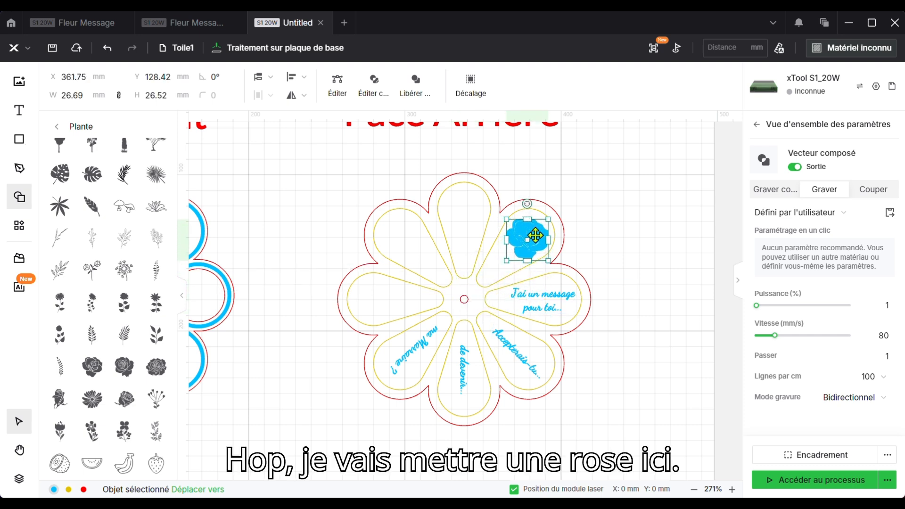
left_click(619, 250)
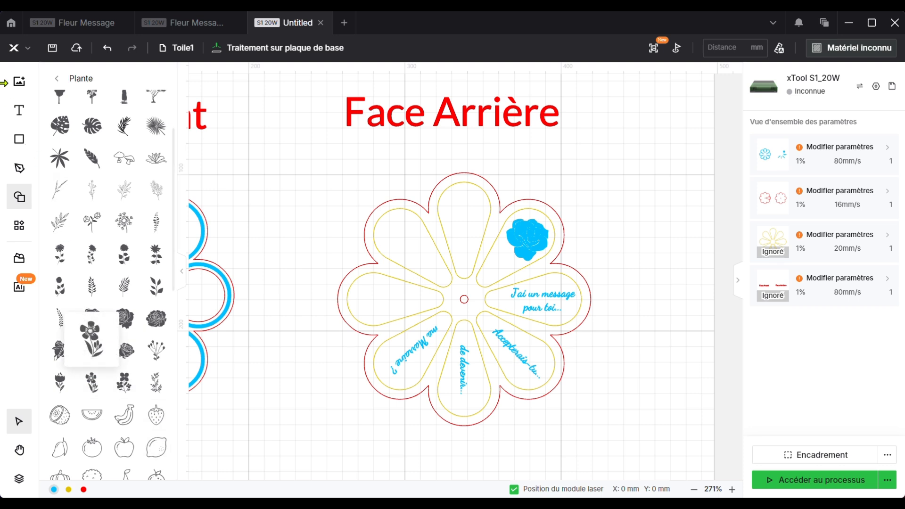
Insert a heart from the basic shapes, shrink it to about 26.5 × 23.4 mm and set it to Graver.
left_click(57, 79)
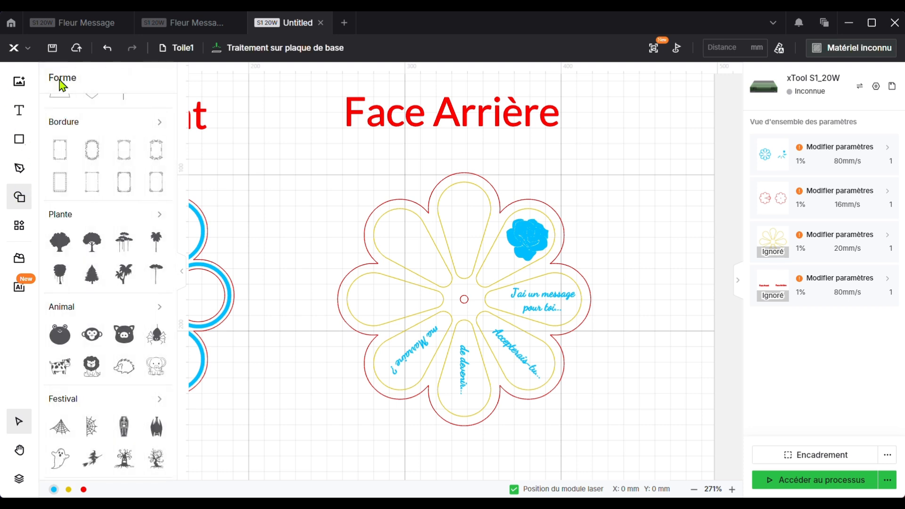
scroll(114, 153, "up", 3)
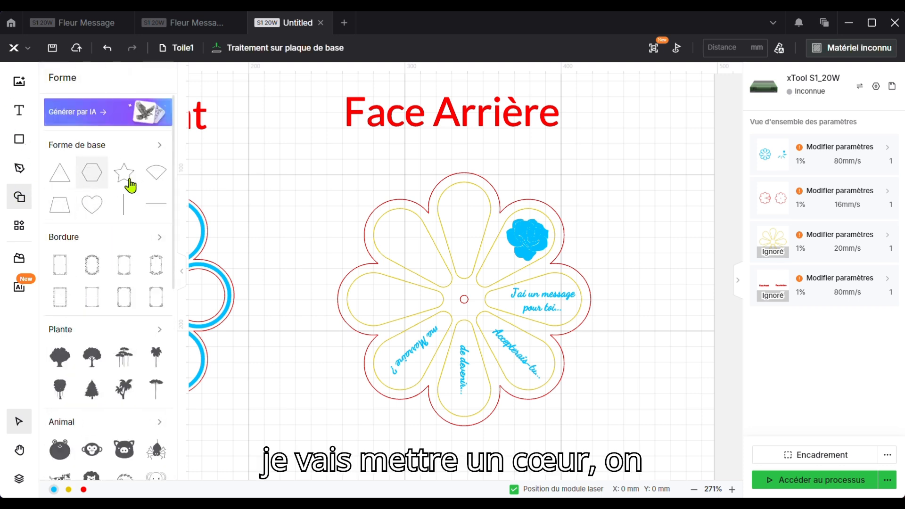
left_click(90, 208)
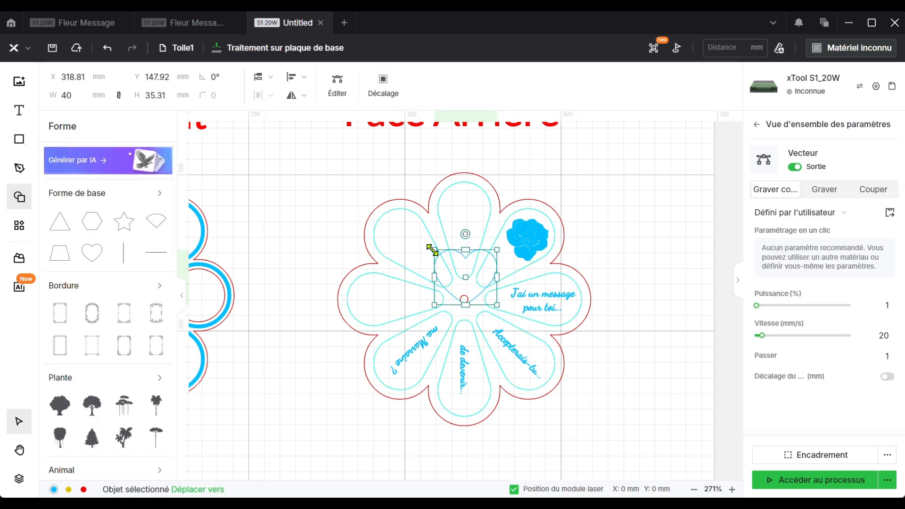
left_click_drag(430, 249, 455, 267)
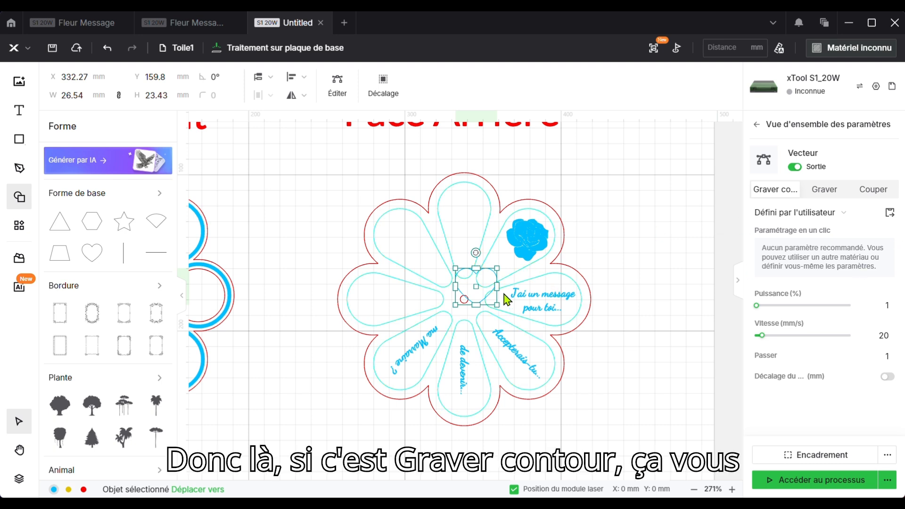
left_click(825, 190)
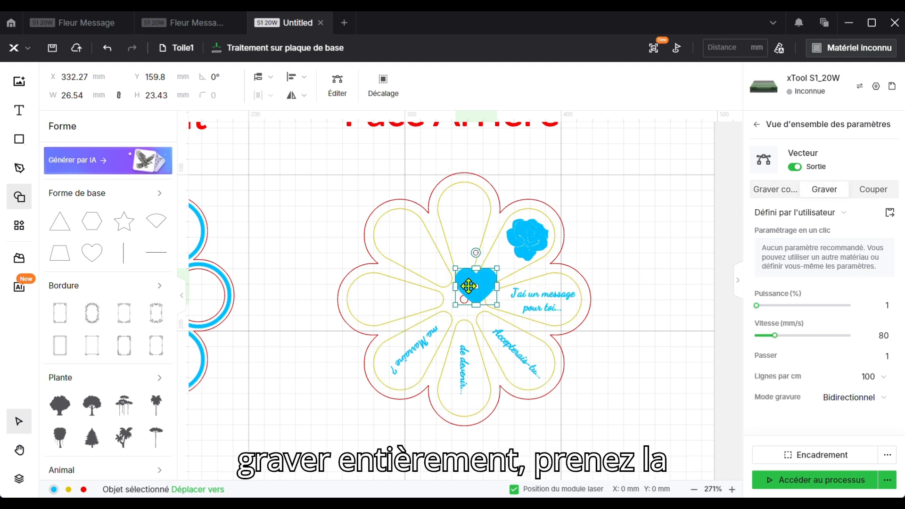
Place the heart in the upper-left petal of the Face Arrière flower and rotate it to -45°.
left_click_drag(468, 286, 456, 215)
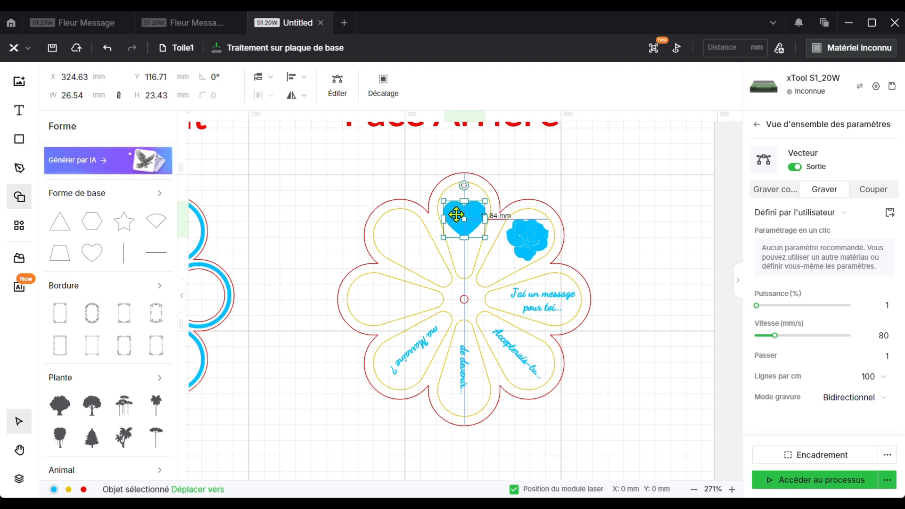
left_click_drag(456, 214, 398, 238)
left_click_drag(405, 206, 378, 217)
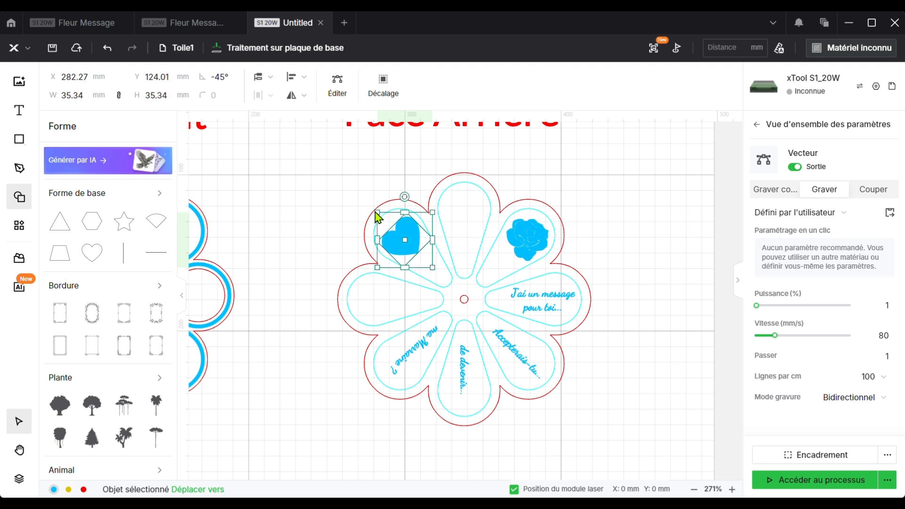
left_click(287, 263)
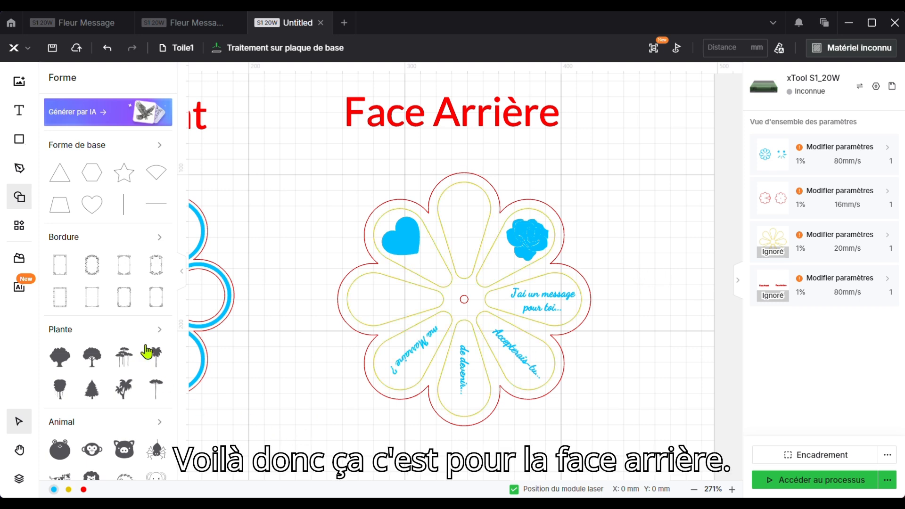
left_click(181, 271)
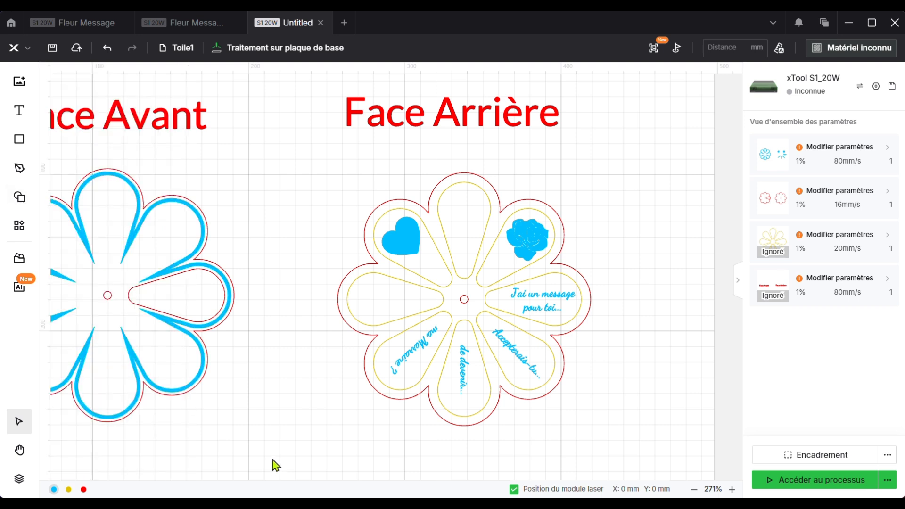
Paste a copy of the Face Arrière text "ma Marraine ?" onto the Face Avant flower.
left_click(19, 450)
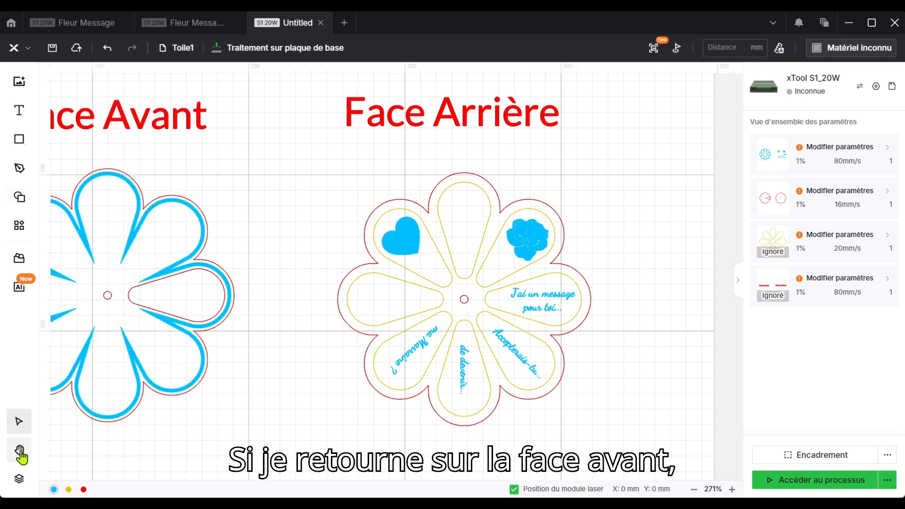
left_click_drag(231, 435, 478, 430)
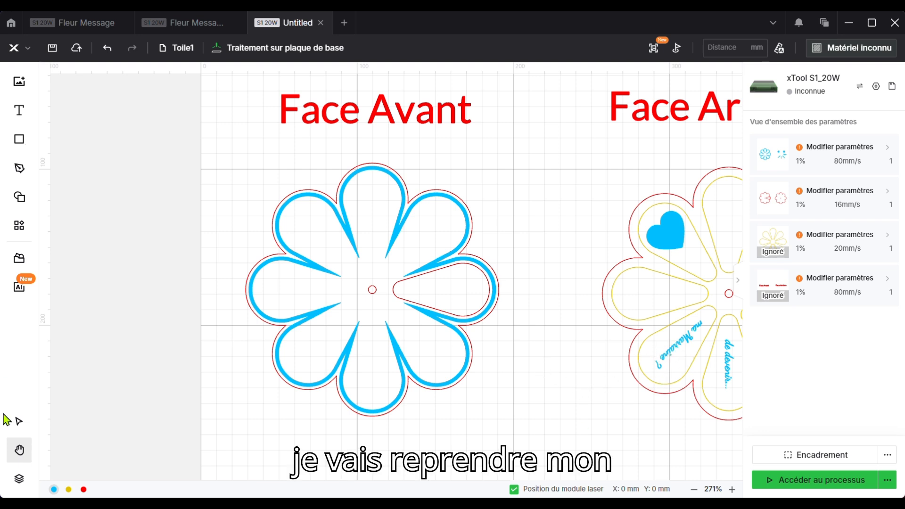
left_click(18, 421)
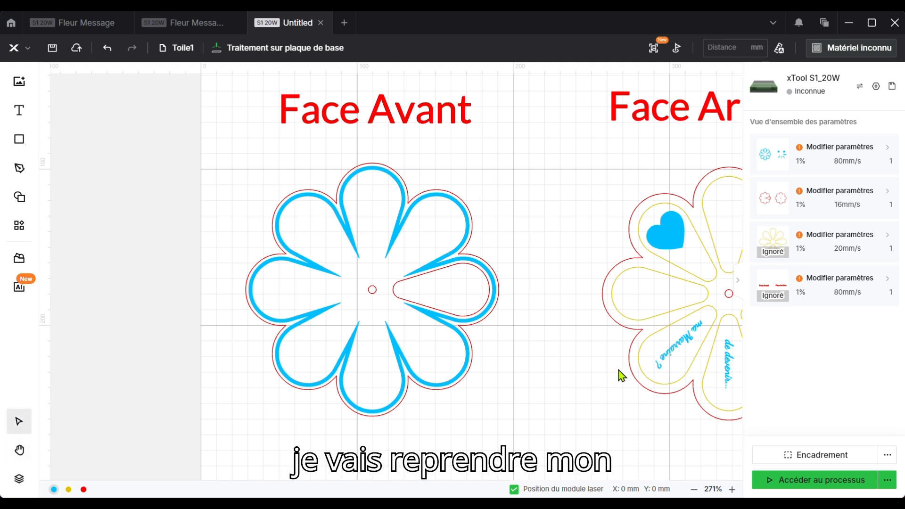
left_click(679, 352)
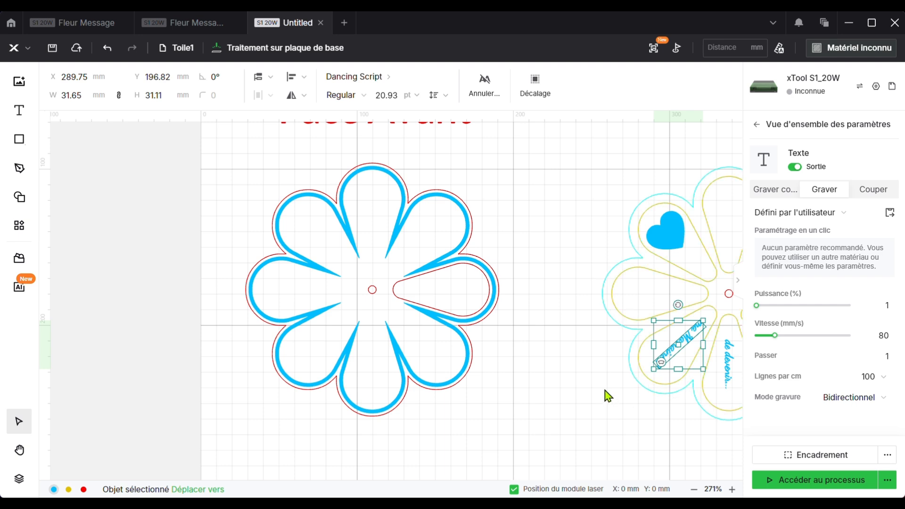
key("ctrl+v")
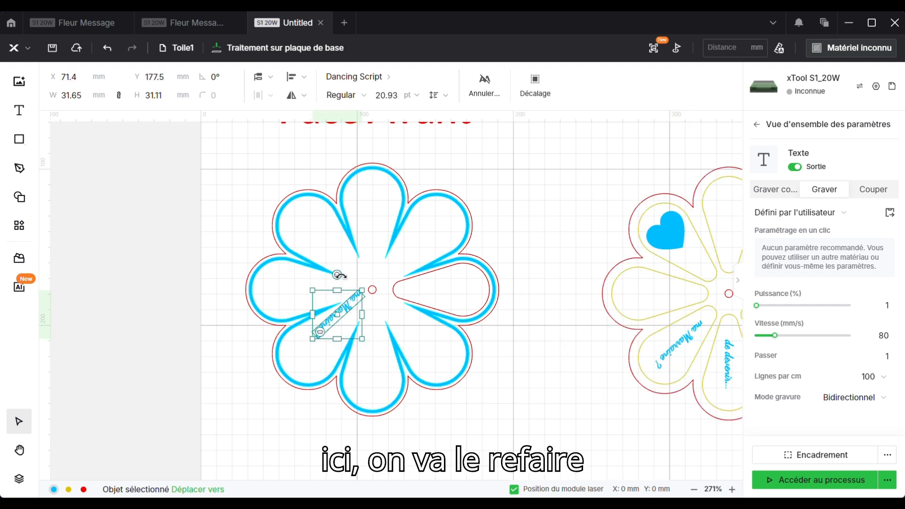
Try to move the copied text beside the Face Avant flower and rotate it towards horizontal.
left_click_drag(338, 274, 244, 329)
key("ctrl+z")
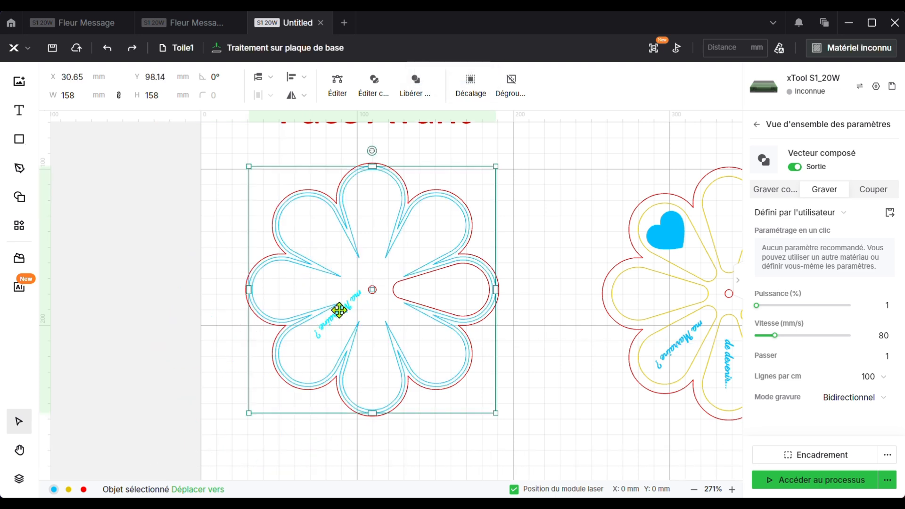
left_click(345, 307)
left_click_drag(345, 308, 548, 380)
left_click_drag(540, 347, 487, 418)
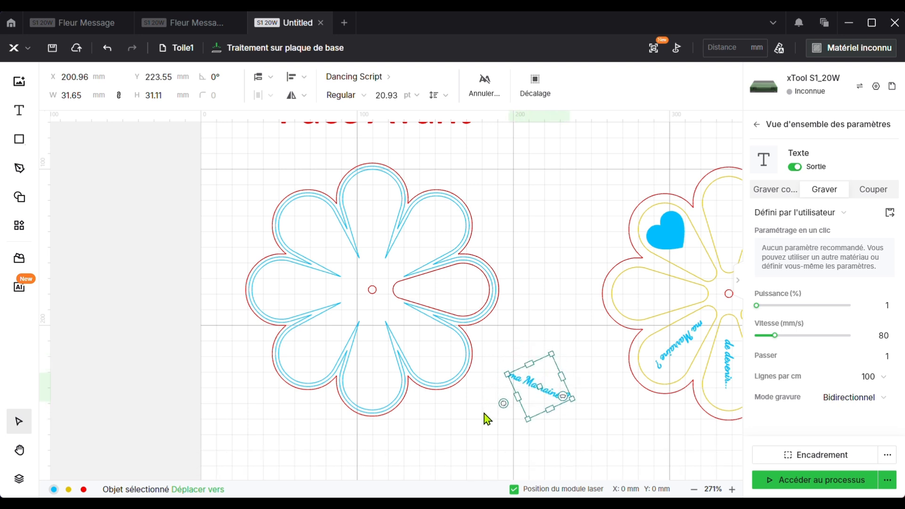
left_click(394, 344)
left_click(823, 191)
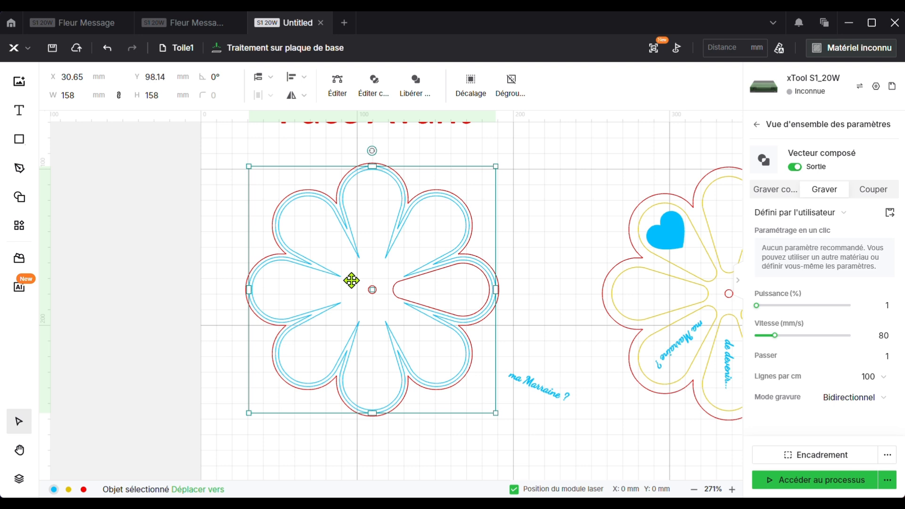
left_click(244, 342)
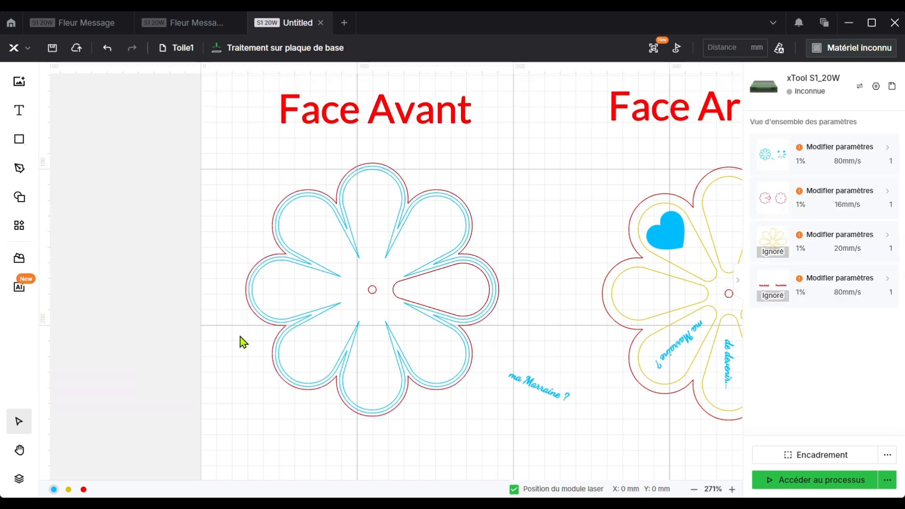
Undo the copied text's move and rotation, going back to the pasted copy on the solid-filled Face Avant flower.
key("ctrl+z")
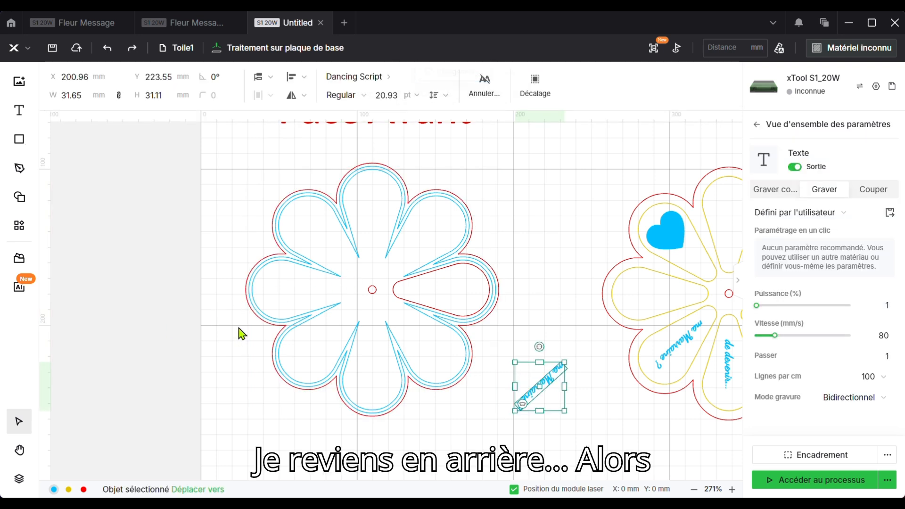
key("ctrl+z")
key("ctrl+z")
key("ctrl+z")
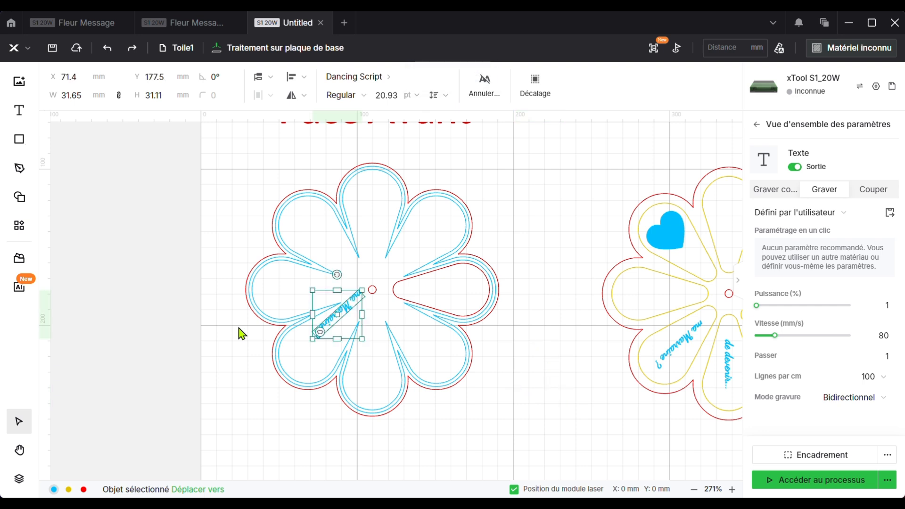
key("ctrl+z")
key("ctrl+z")
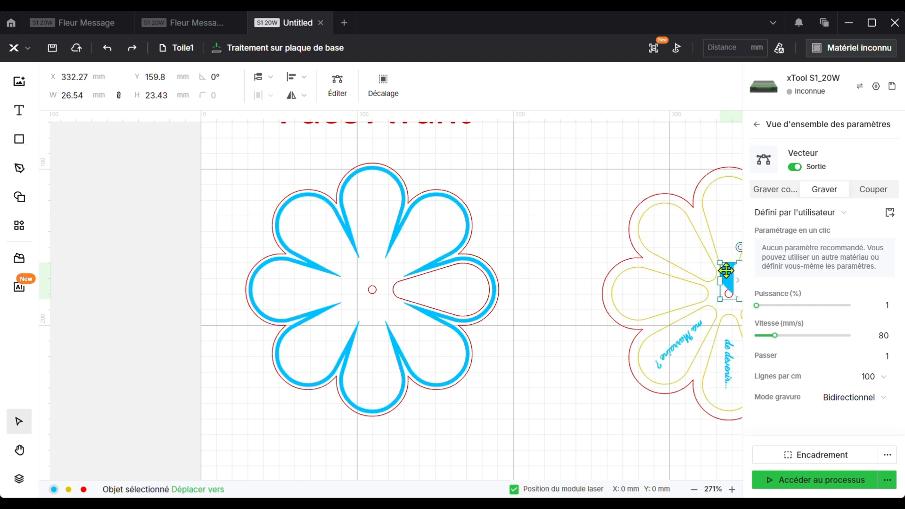
key("ctrl+z")
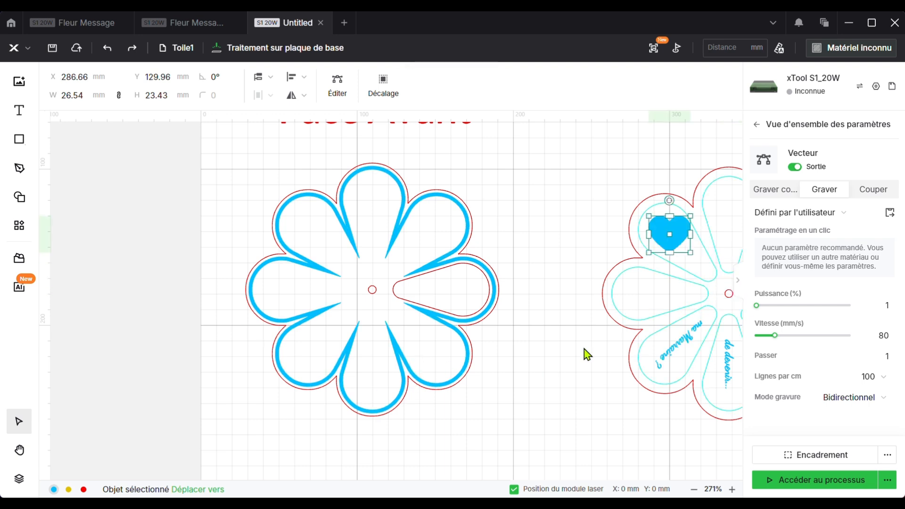
key("ctrl+z")
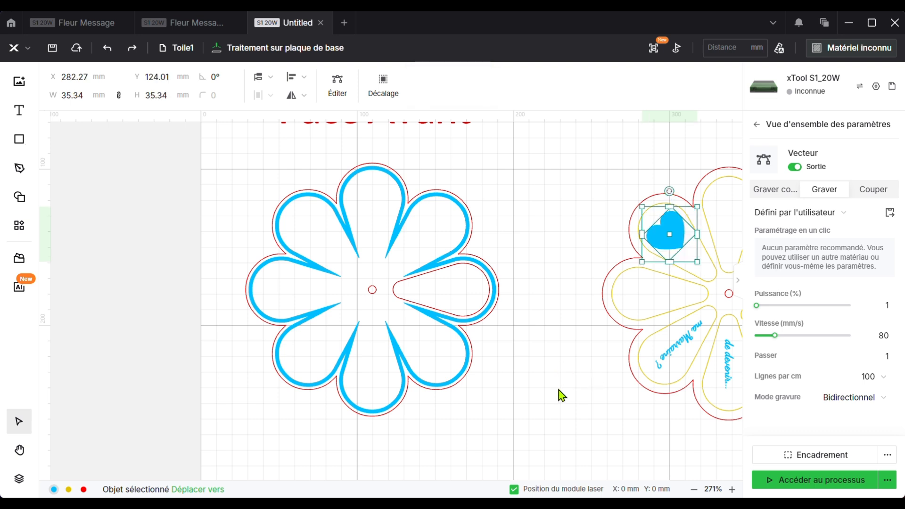
key("ctrl+z")
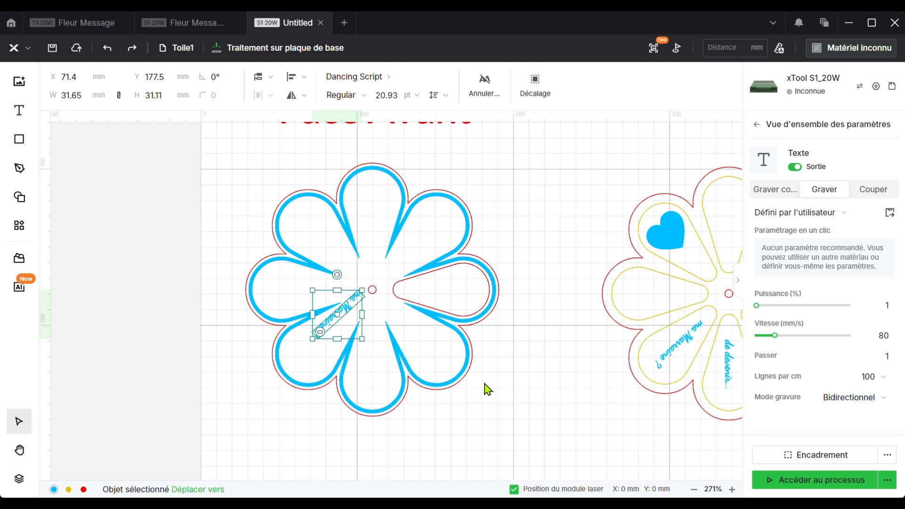
Move the copied "ma Marraine ?" text beside the Face Avant flower's lower-right petal and rotate it to read horizontally.
left_click_drag(354, 299, 527, 365)
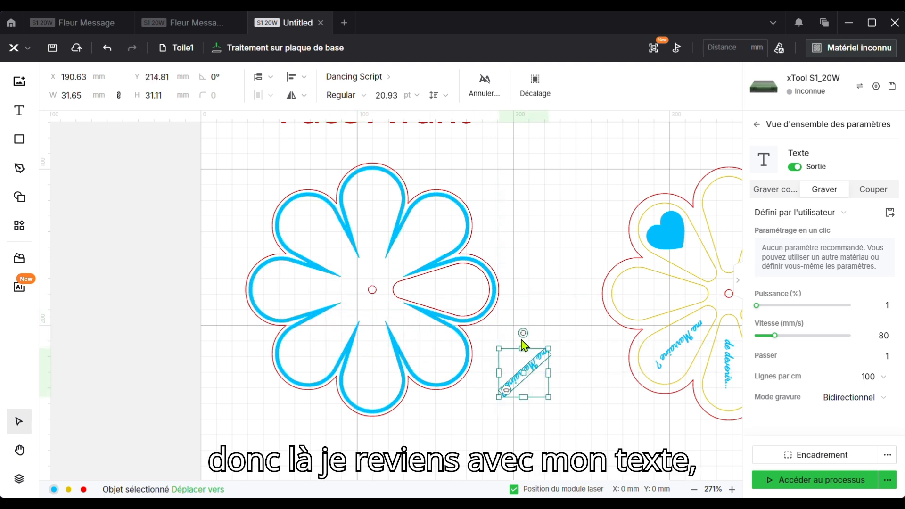
left_click_drag(524, 334, 499, 423)
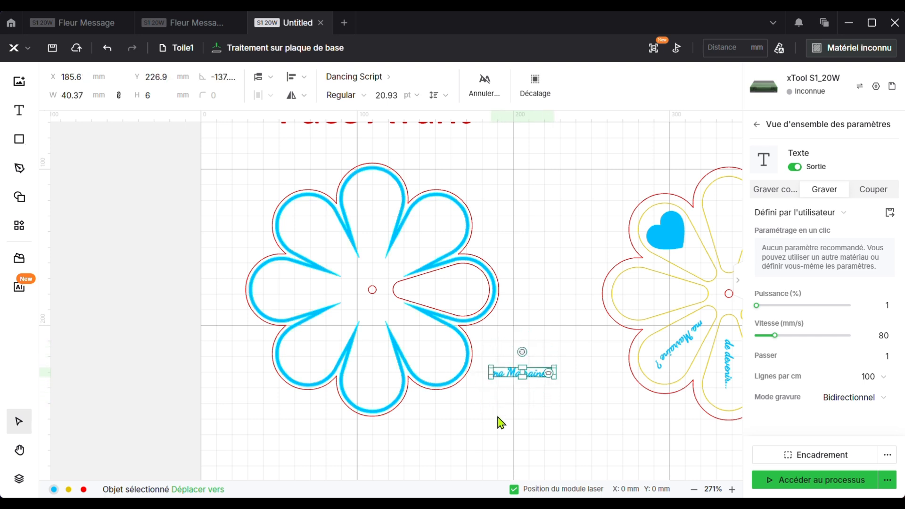
left_click(513, 400)
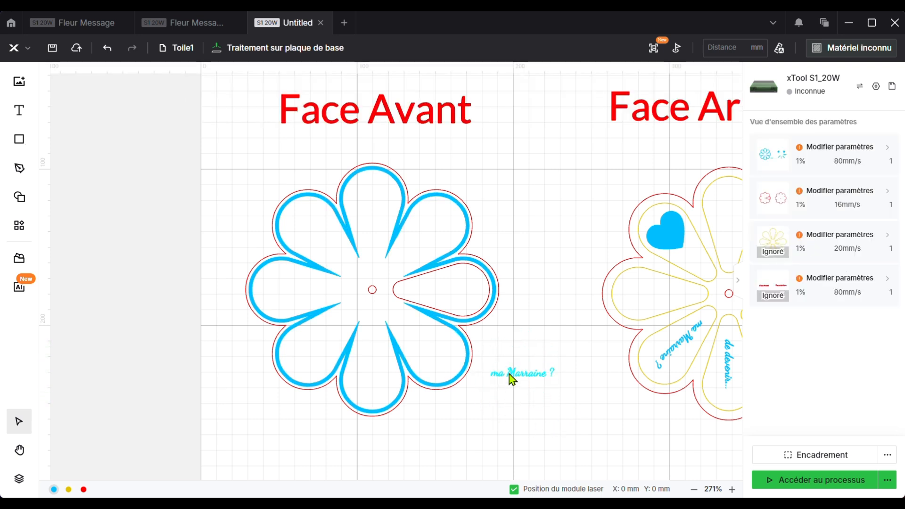
Replace the copied text's wording with "Tourne mes pétales...".
left_click(503, 375)
double_click(504, 372)
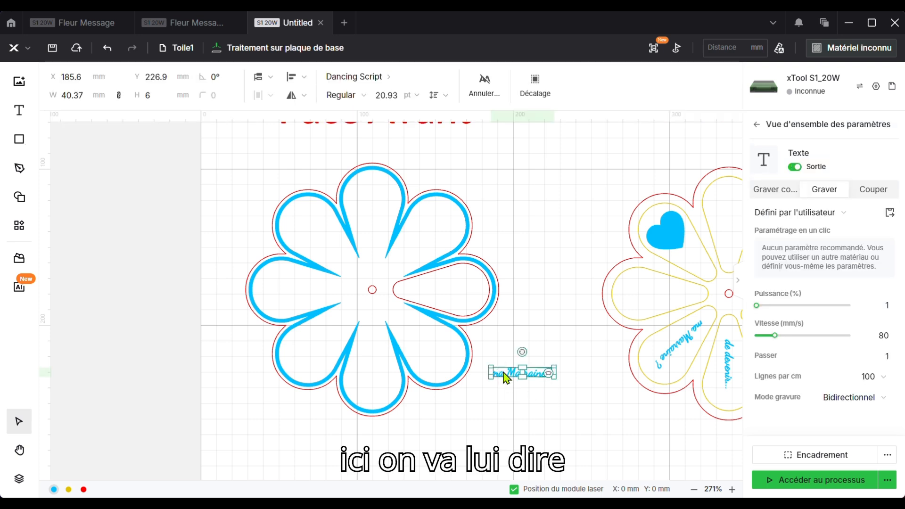
left_click_drag(492, 373, 586, 374)
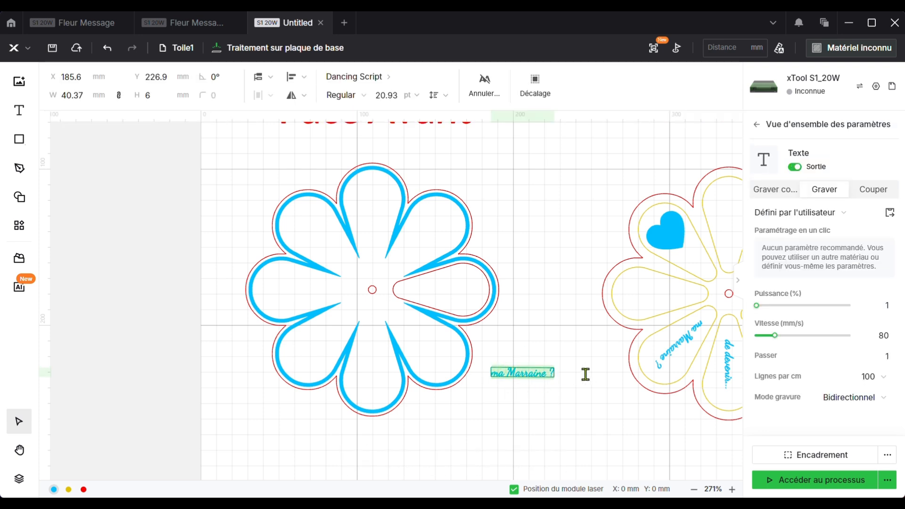
type("Tourn")
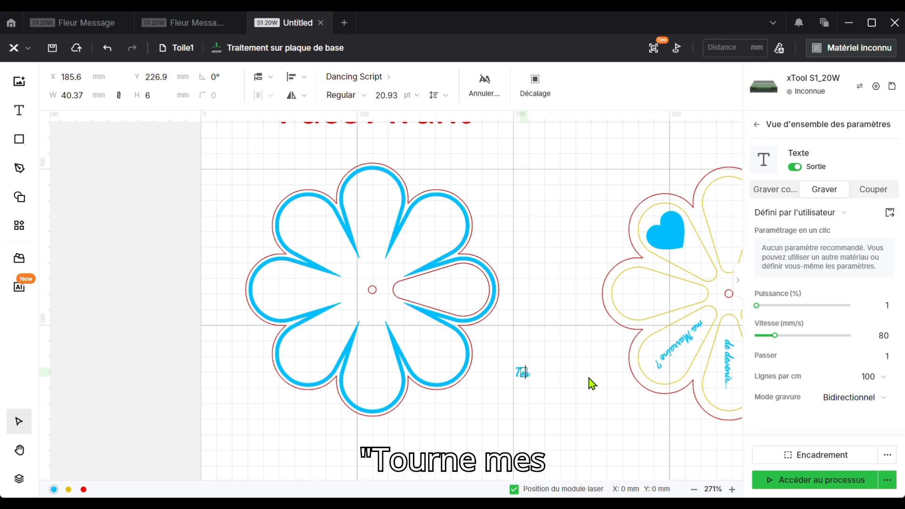
type("e mes")
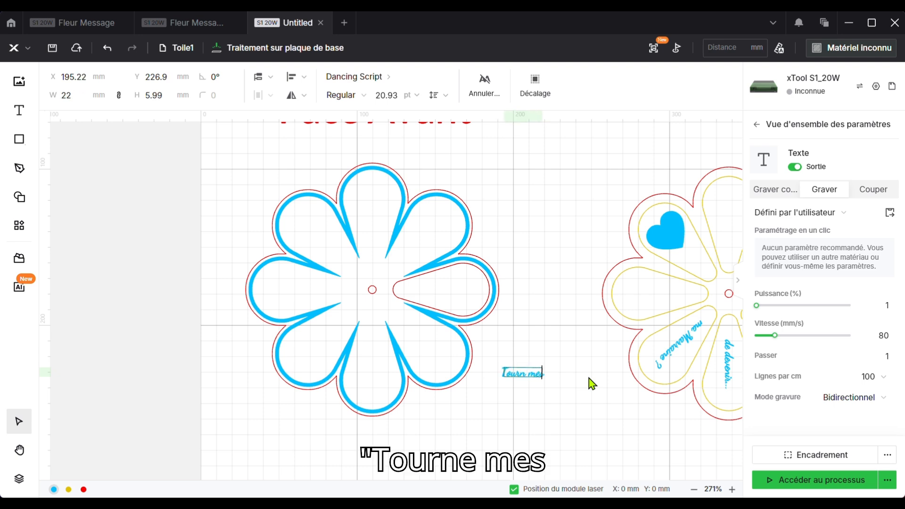
key("BackSpace")
key("BackSpace")
key("BackSpace")
key("BackSpace")
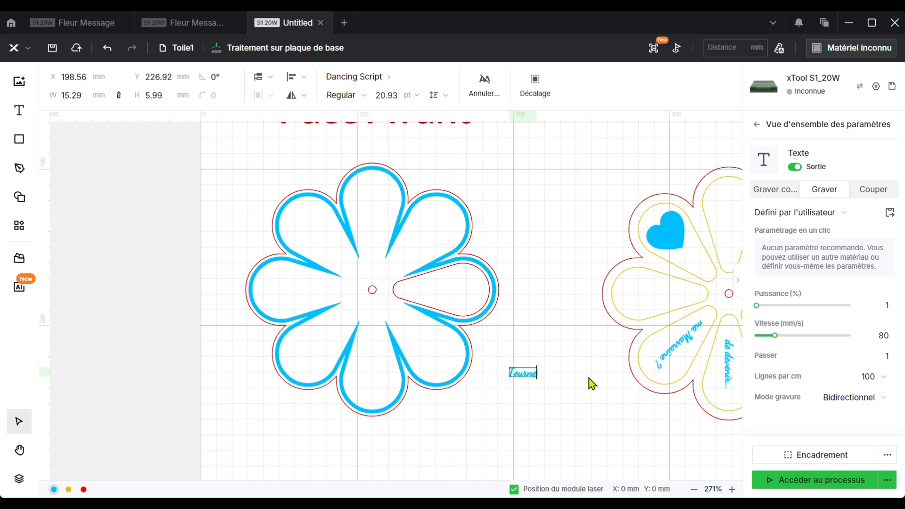
type("mes pe")
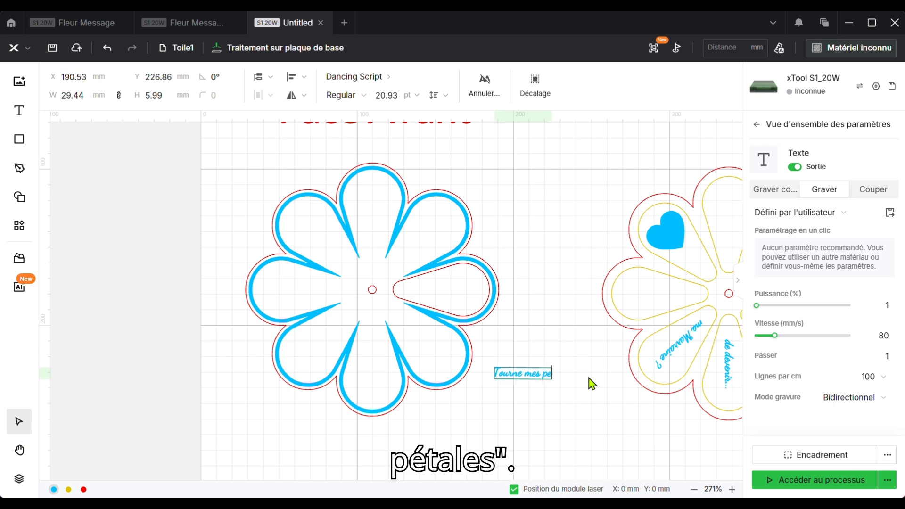
key("BackSpace")
type("éta")
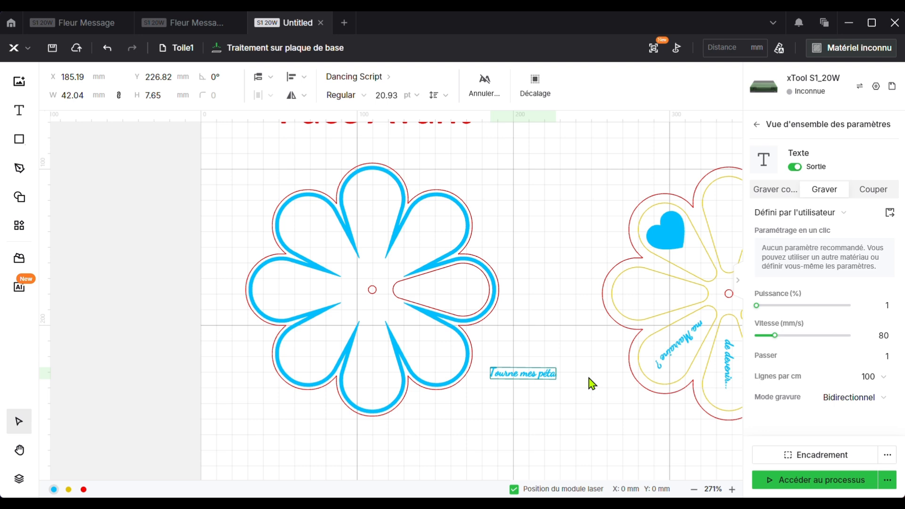
type("les")
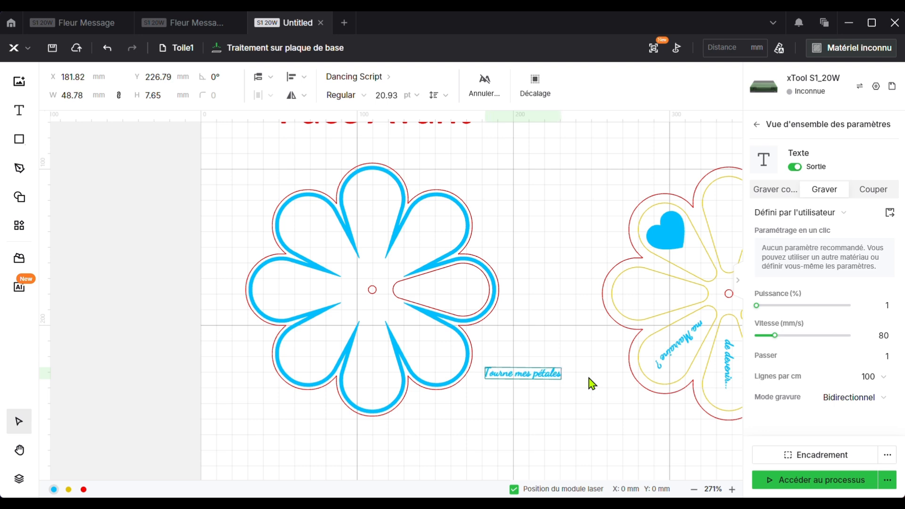
type("...")
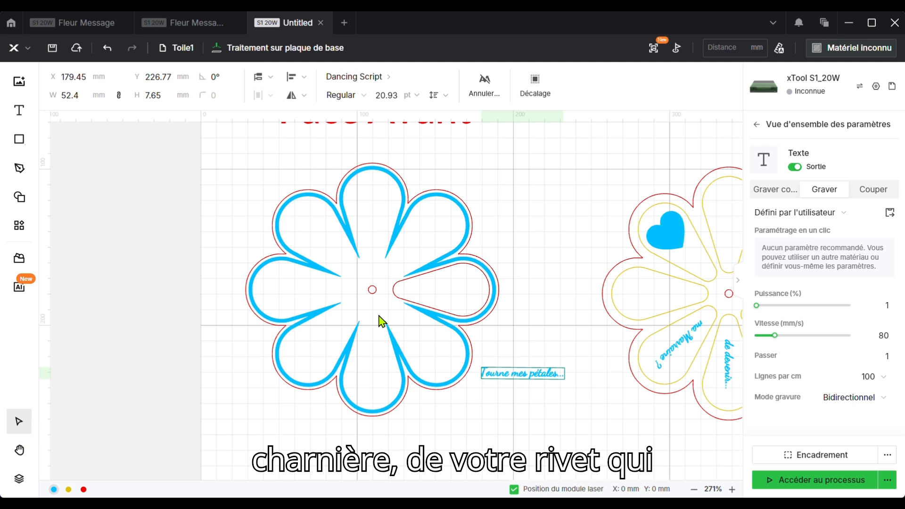
Curve the "Tourne mes pétales..." text into an arch and place it around the Face Avant flower's centre hole.
left_click(523, 376)
key("Escape")
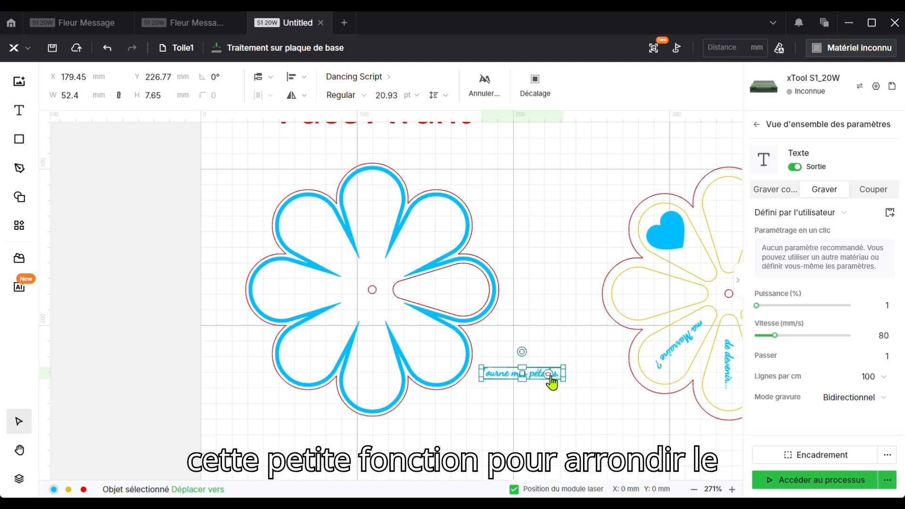
left_click_drag(551, 380, 530, 421)
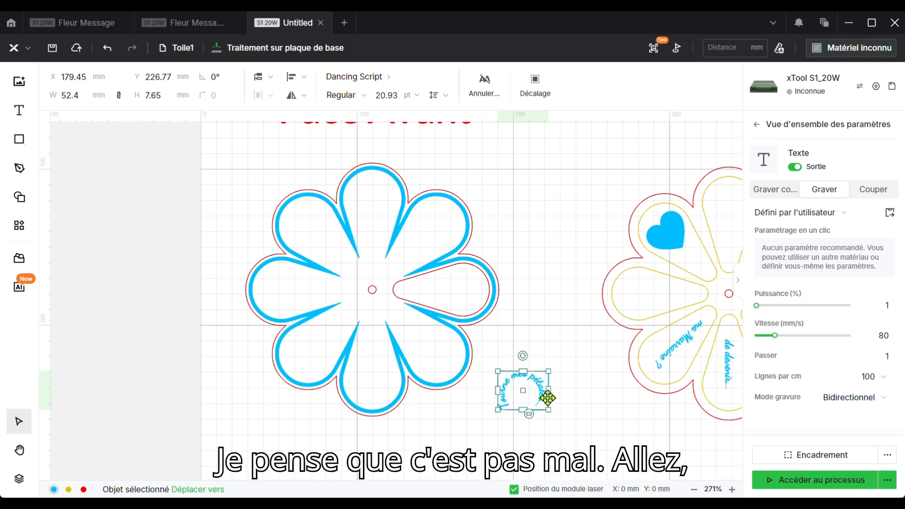
left_click_drag(520, 375, 388, 284)
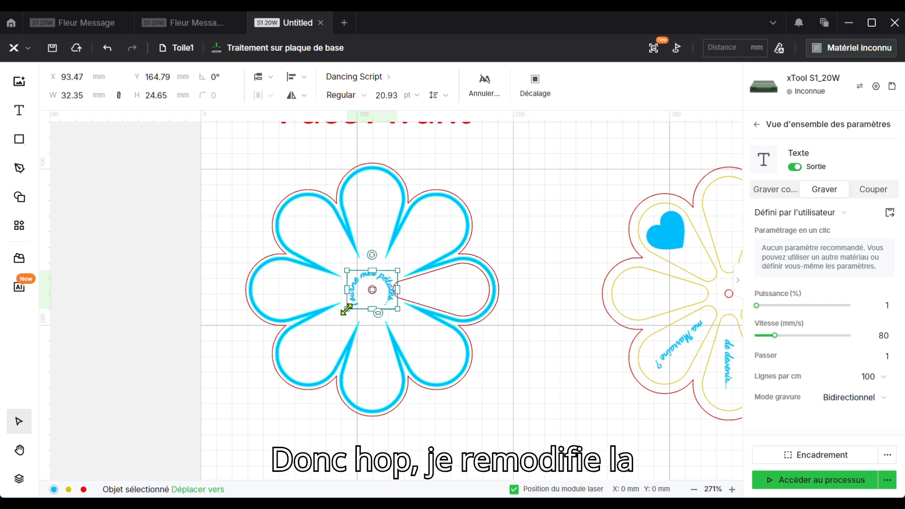
Shrink the curved text to about 25.9 × 19.8 mm so it fits between the petals' inner points.
left_click_drag(347, 310, 378, 282)
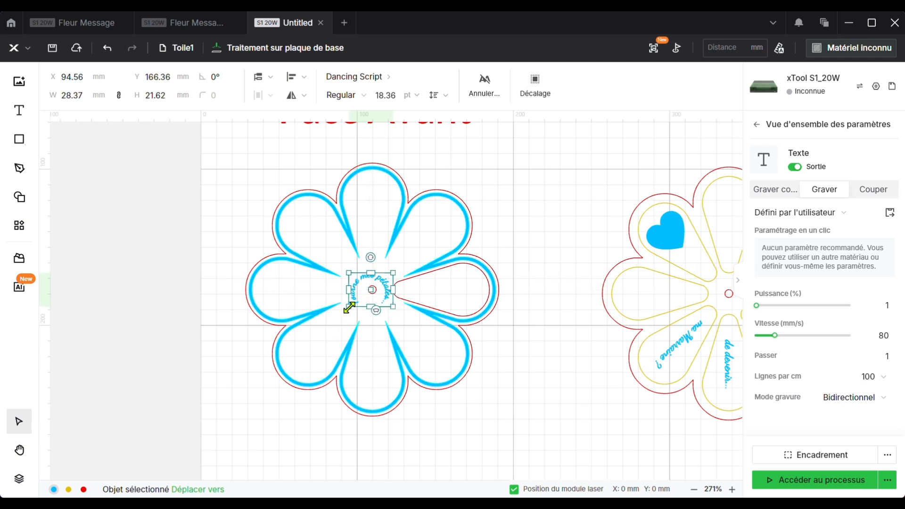
left_click_drag(349, 308, 375, 287)
left_click(557, 322)
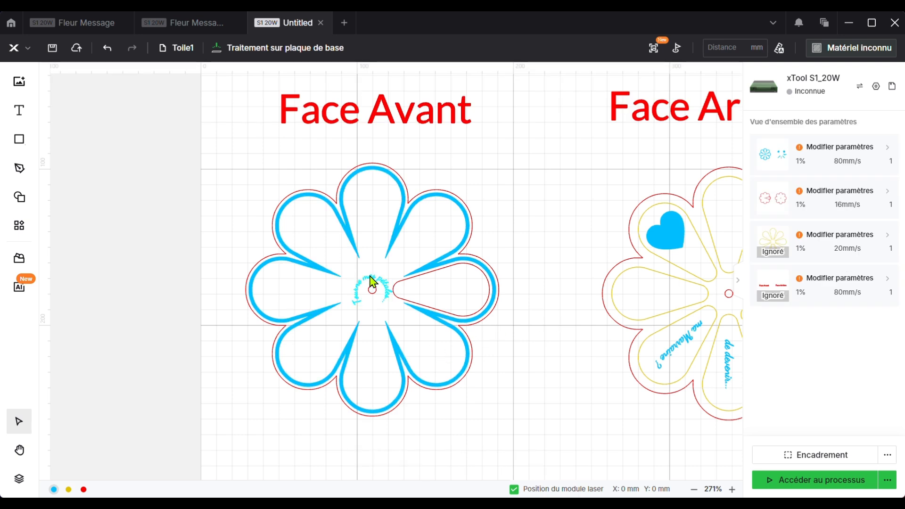
Nudge the curved text upward to Y 165.89 mm above the centre hole.
left_click(382, 288)
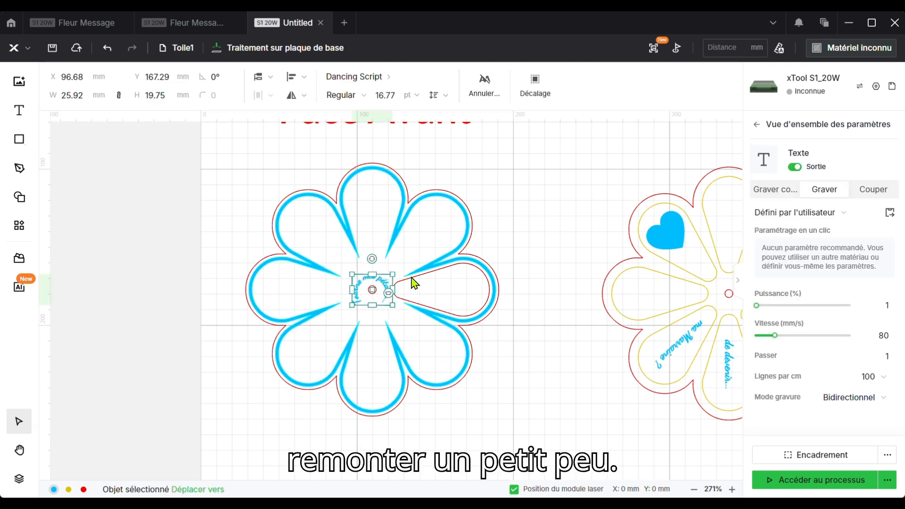
key("Up")
key("Up")
key("Up")
key("Up")
key("Up")
key("Up")
key("Up")
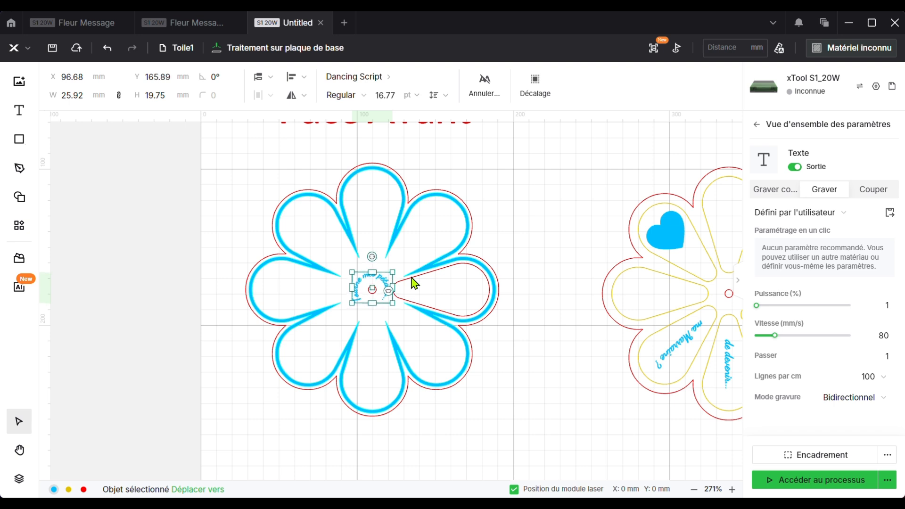
left_click(551, 308)
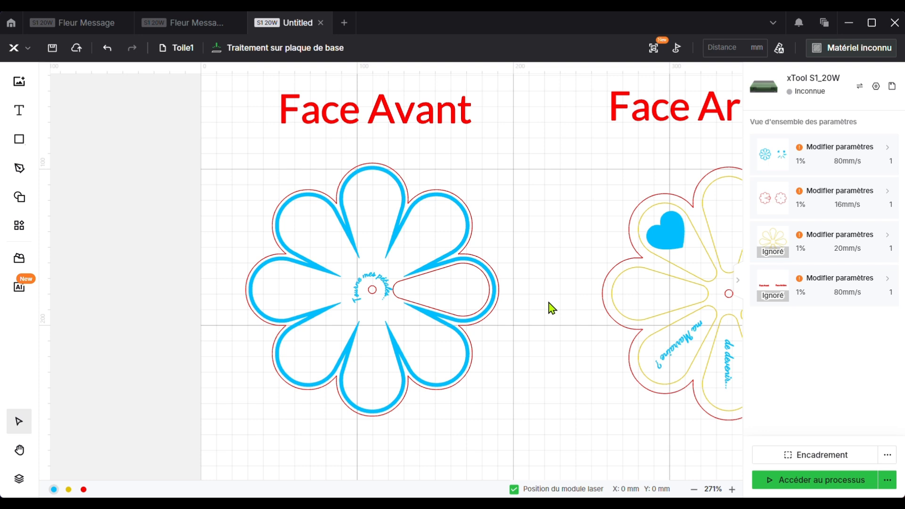
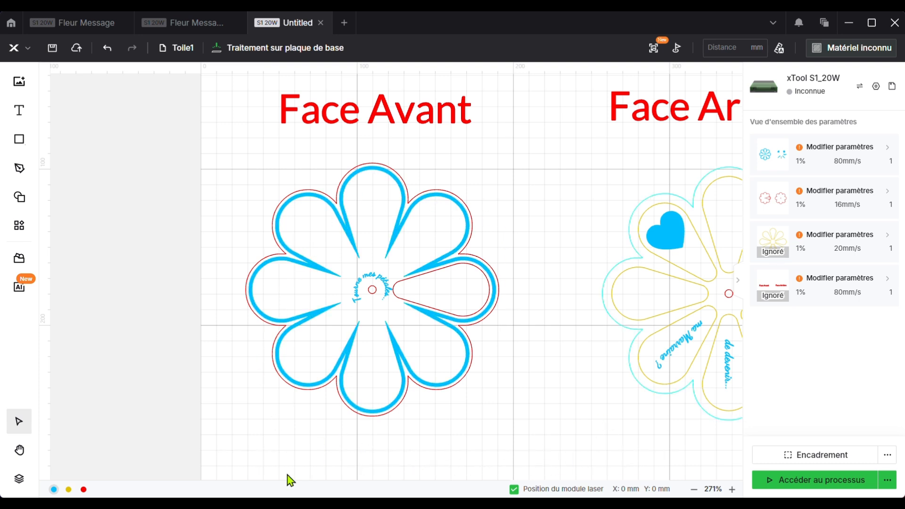
Insert the basic rounded shape with a single square corner in the empty area below the two flowers.
left_click(19, 451)
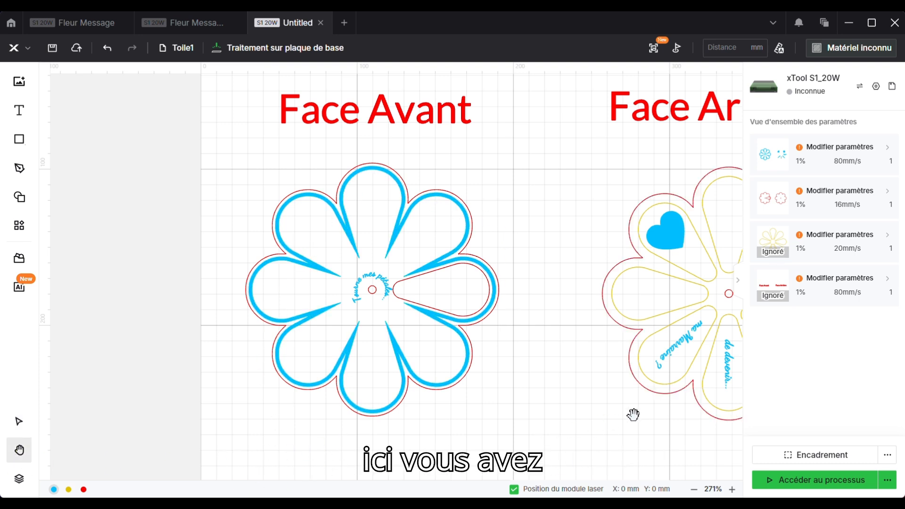
left_click_drag(633, 414, 414, 394)
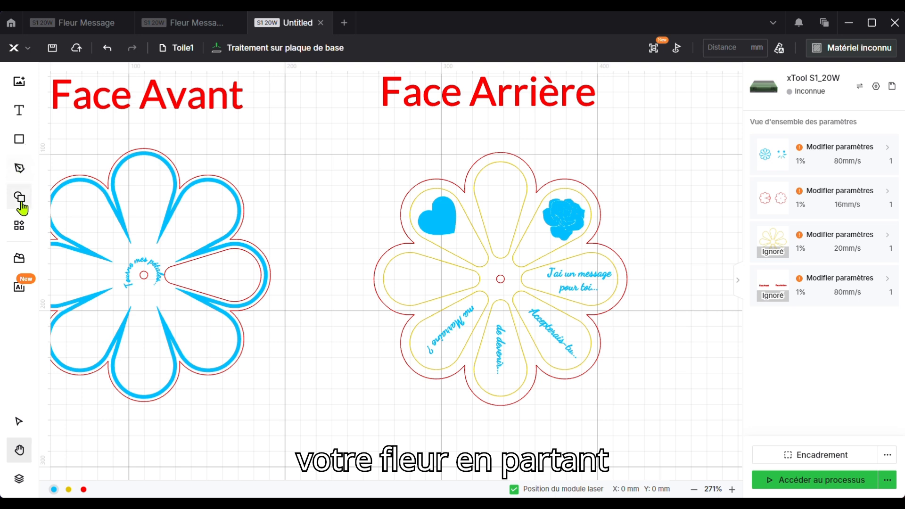
left_click_drag(348, 428, 478, 141)
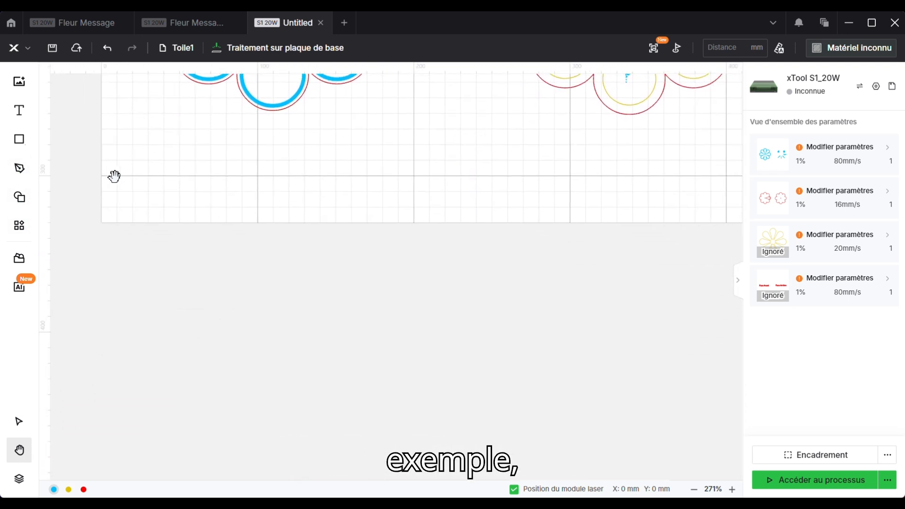
left_click(19, 425)
mouse_move(22, 146)
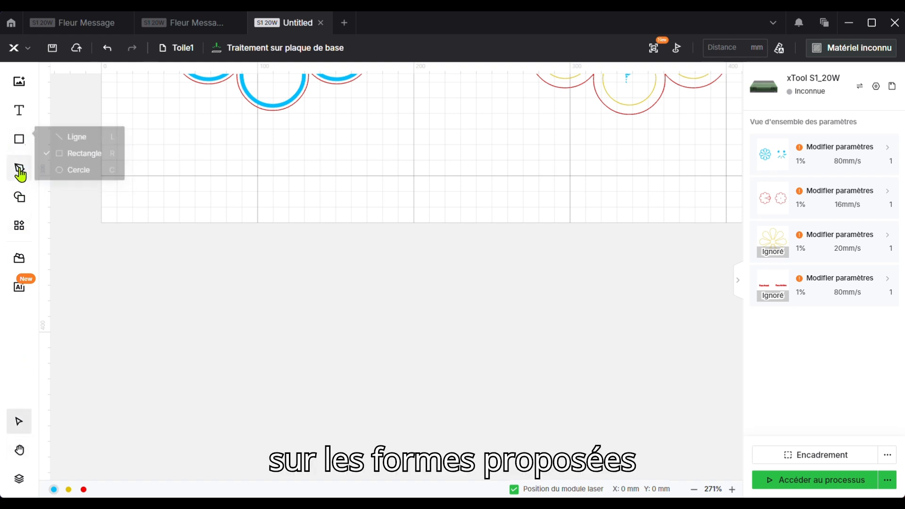
left_click(21, 199)
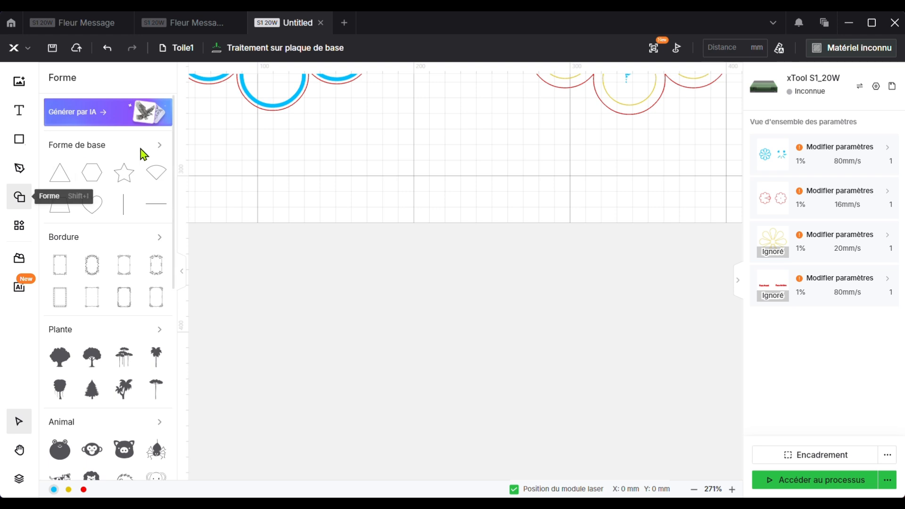
left_click(159, 146)
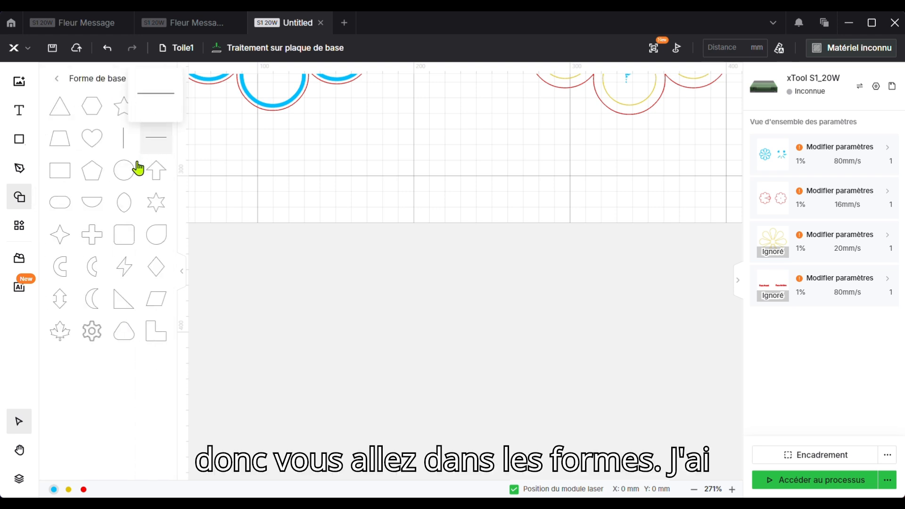
mouse_move(160, 244)
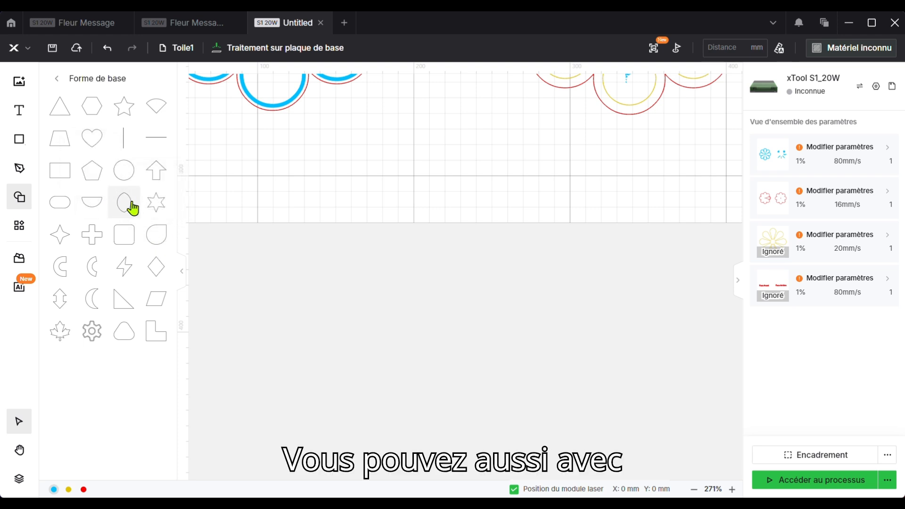
mouse_move(125, 209)
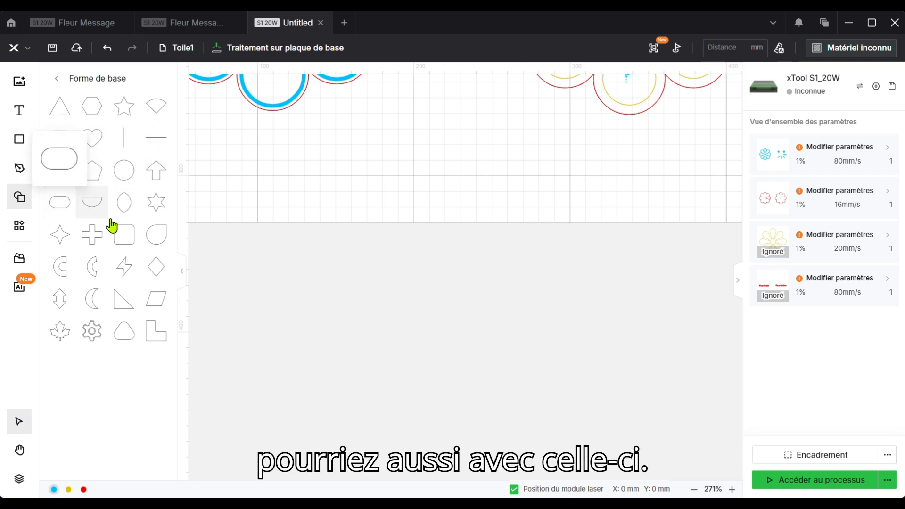
left_click(164, 242)
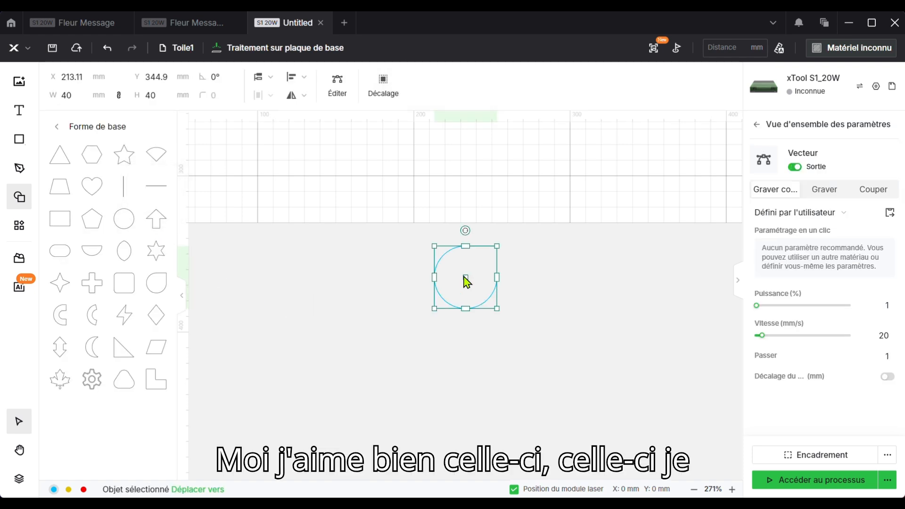
Rotate the inserted shape so its corner points straight down and enlarge it proportionally to 61.1 × 61.1 mm.
left_click_drag(465, 230, 505, 321)
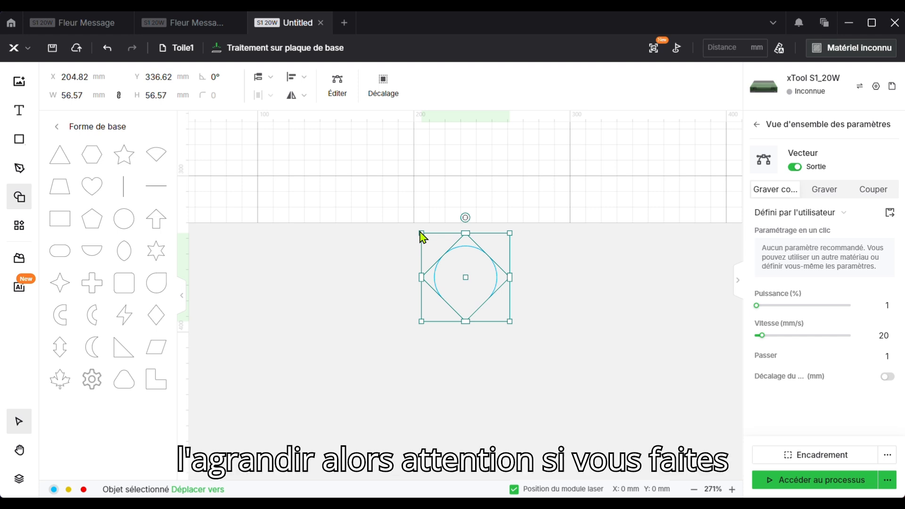
mouse_move(420, 232)
left_mouse_down()
mouse_move(362, 170)
mouse_move(372, 196)
mouse_move(429, 240)
left_mouse_up()
mouse_move(414, 236)
left_mouse_down()
mouse_move(344, 170)
mouse_move(414, 241)
left_mouse_up()
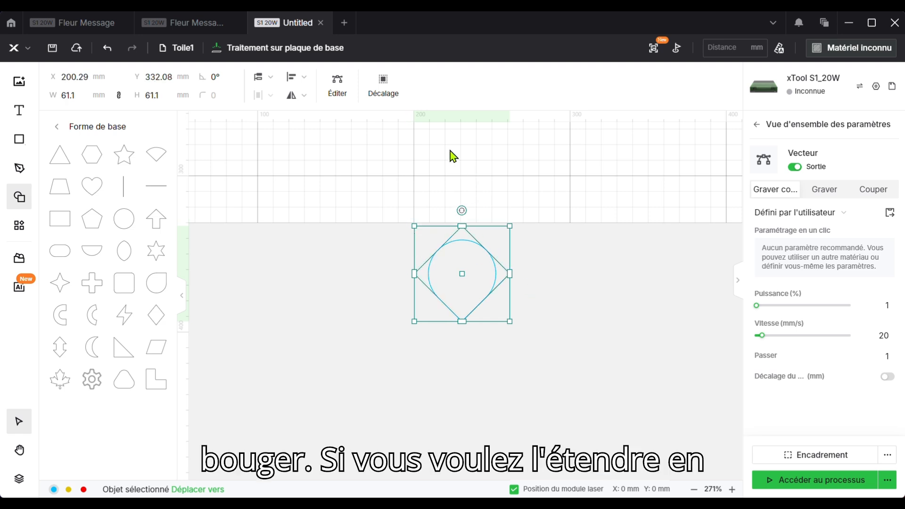
Unlock the shape's proportions and stretch it upward into an elongated petal, 55.67 mm wide and 138.22 mm high.
left_click(120, 97)
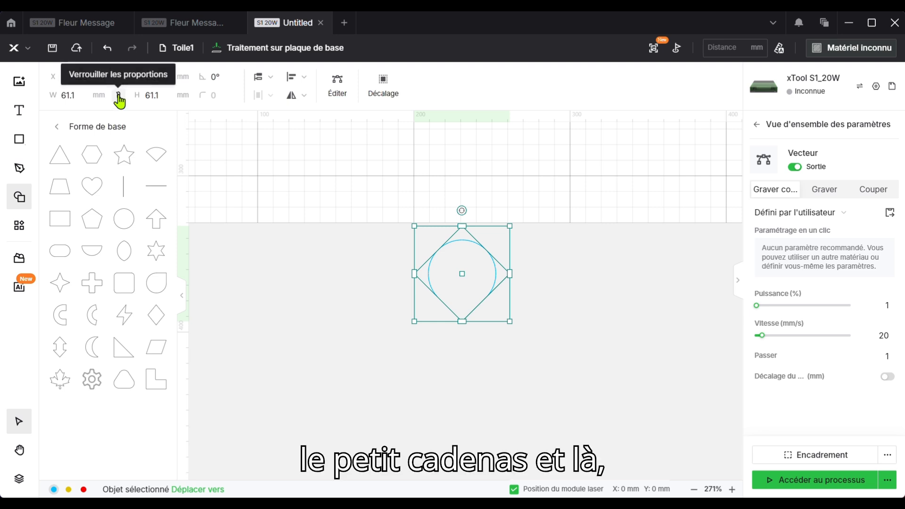
left_click_drag(464, 225, 472, 114)
mouse_move(415, 214)
left_mouse_down()
mouse_move(402, 218)
mouse_move(421, 223)
left_mouse_up()
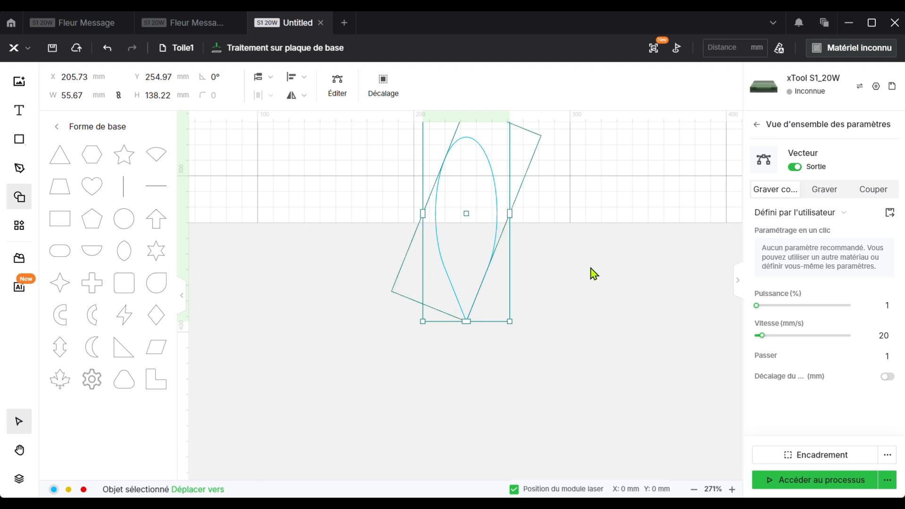
left_click(584, 282)
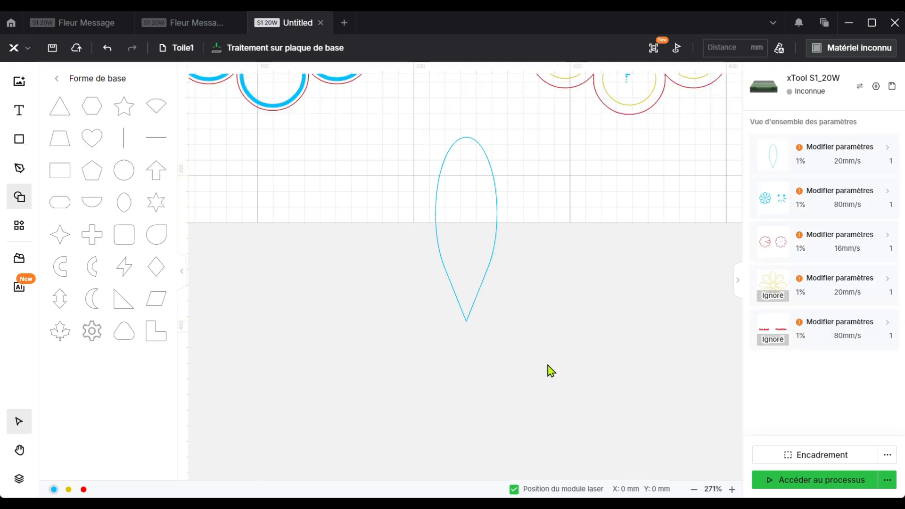
Add a 40 mm circle from the basic shapes and centre it on the petal's lower tip.
left_click(123, 179)
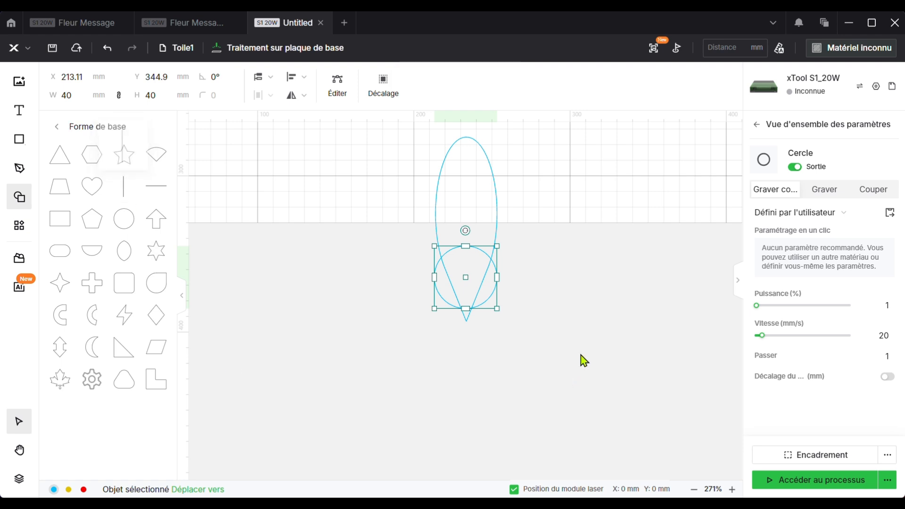
left_click_drag(491, 300, 493, 346)
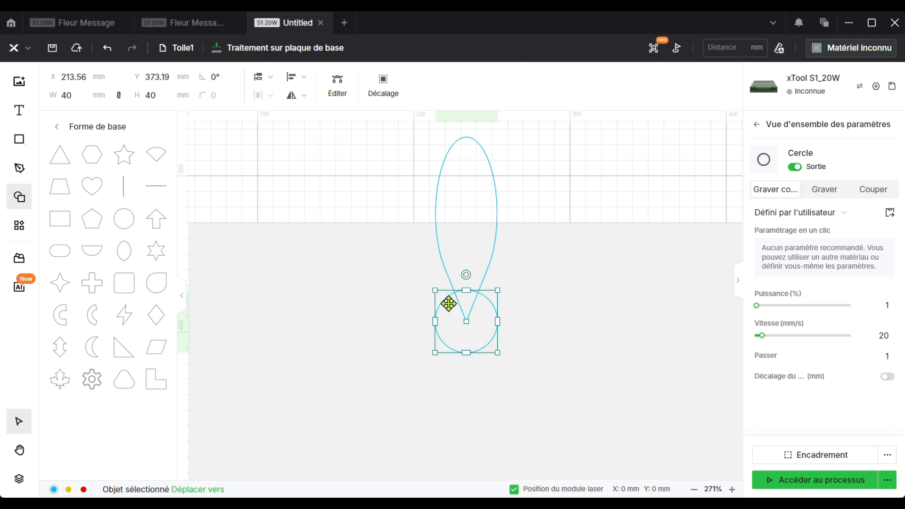
left_click(388, 316)
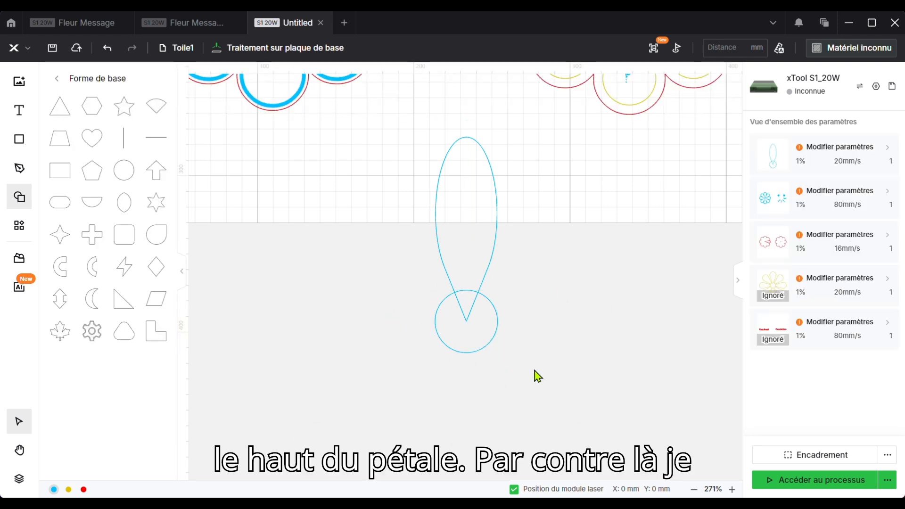
Duplicate the circle and set the copy aside, away from the petal, at about X 358 mm, Y 330 mm.
left_click(498, 339)
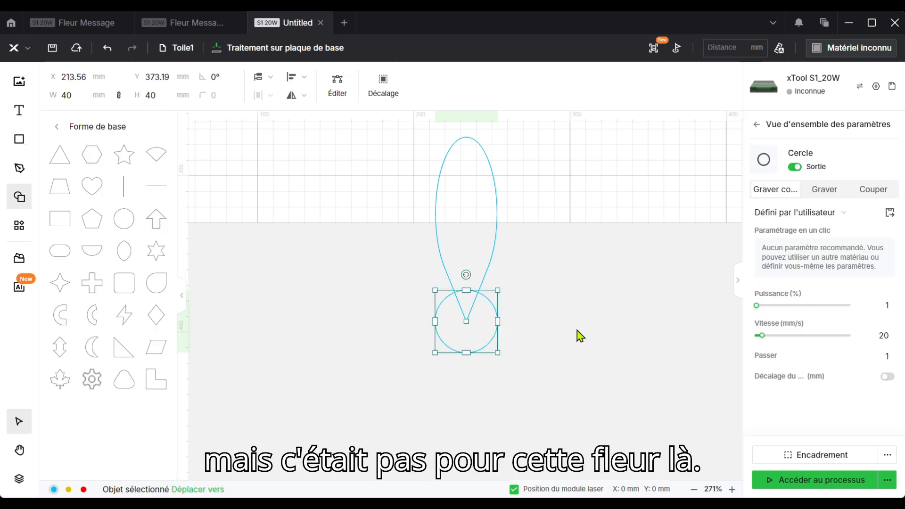
key("ctrl+c")
key("ctrl+v")
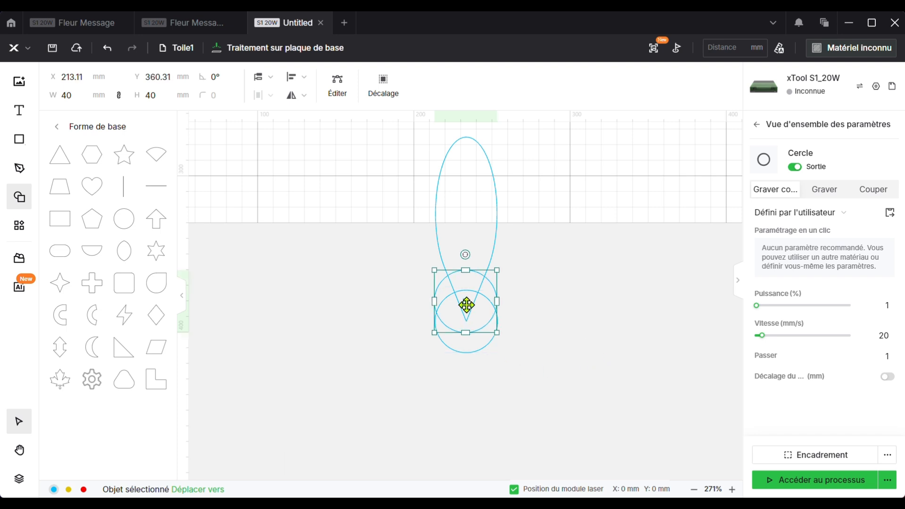
left_click_drag(490, 280, 717, 237)
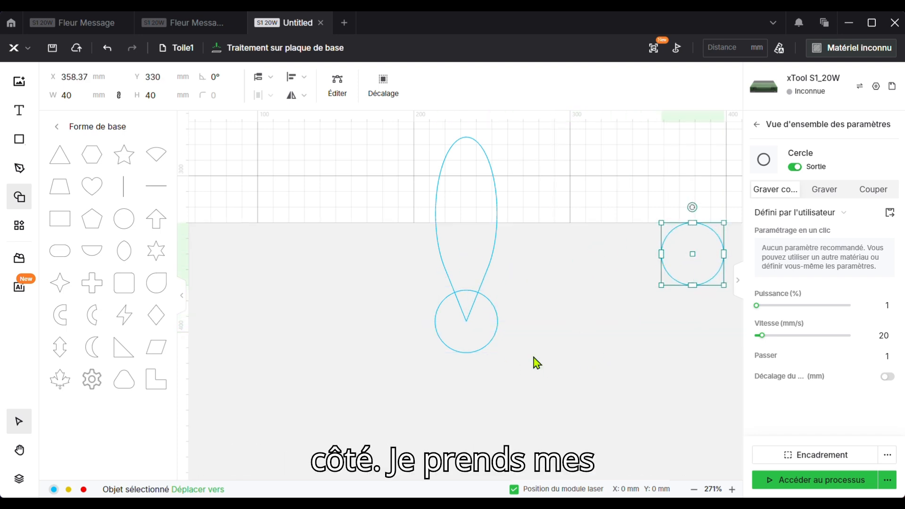
Subtract the circle on the petal's tip from the petal to give it a curved, cut-off base.
left_click(392, 307)
left_click_drag(378, 284, 601, 377)
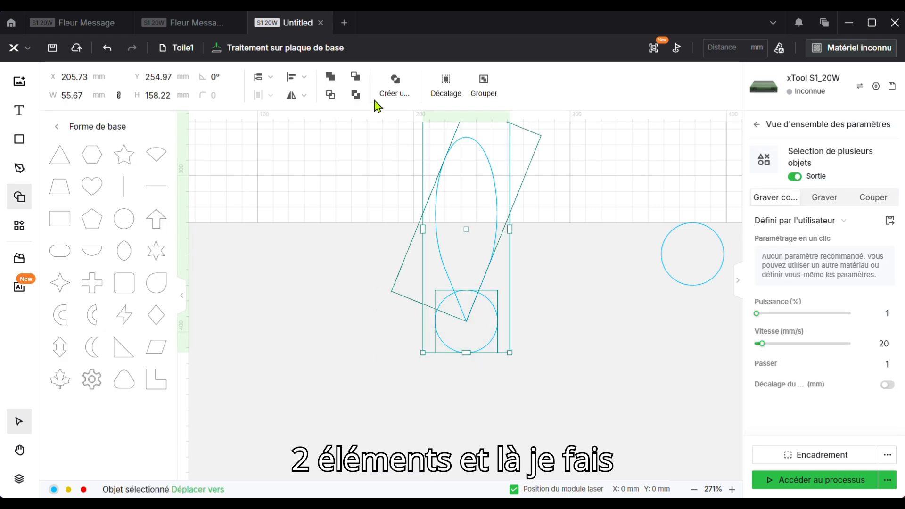
left_click(356, 80)
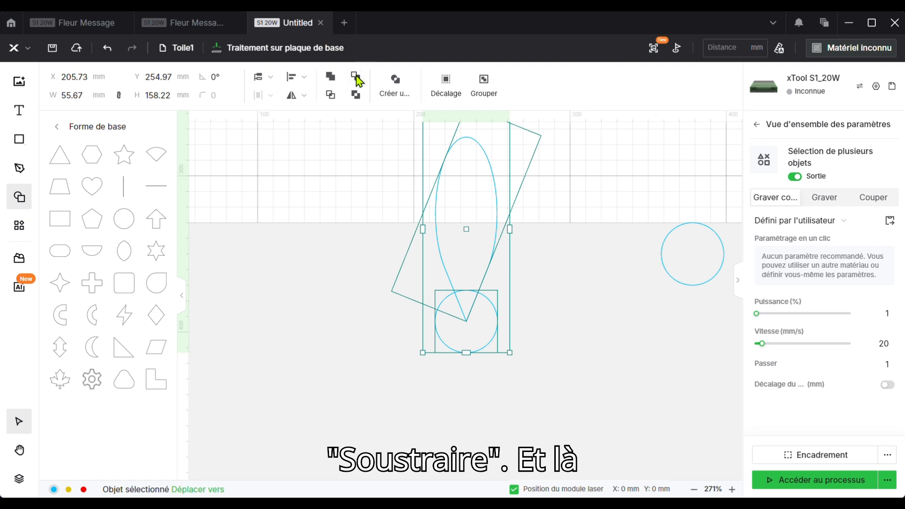
left_click(395, 379)
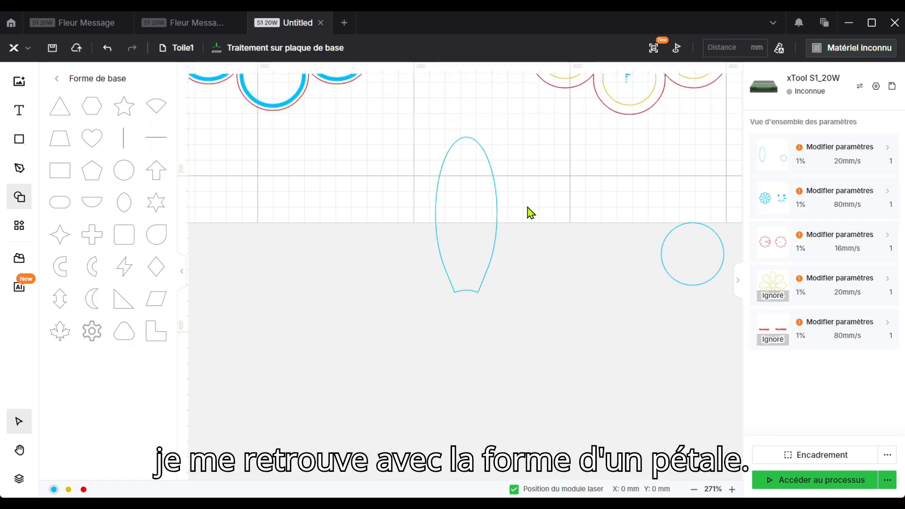
Move the spare circle directly under the petal's curved base, centred at X 213.56 mm, Y 374.63 mm.
left_click(701, 288)
left_click_drag(706, 282, 477, 347)
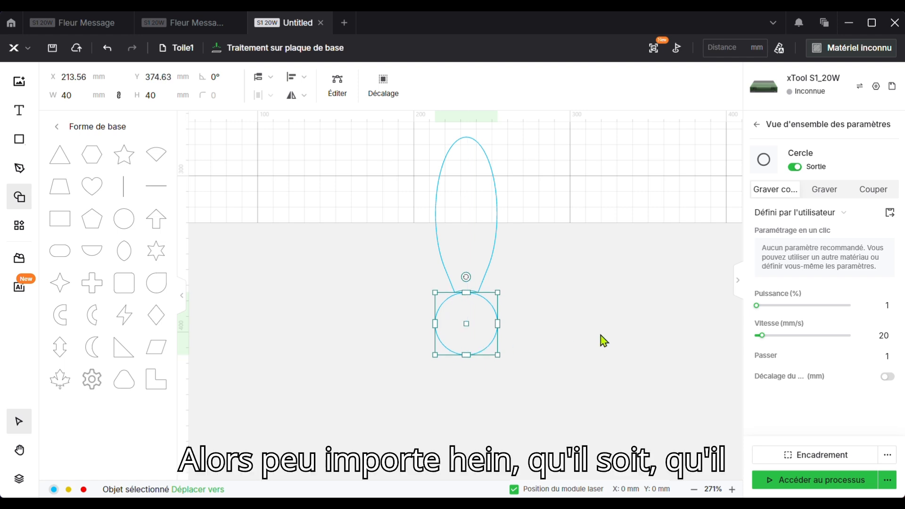
left_click(549, 309)
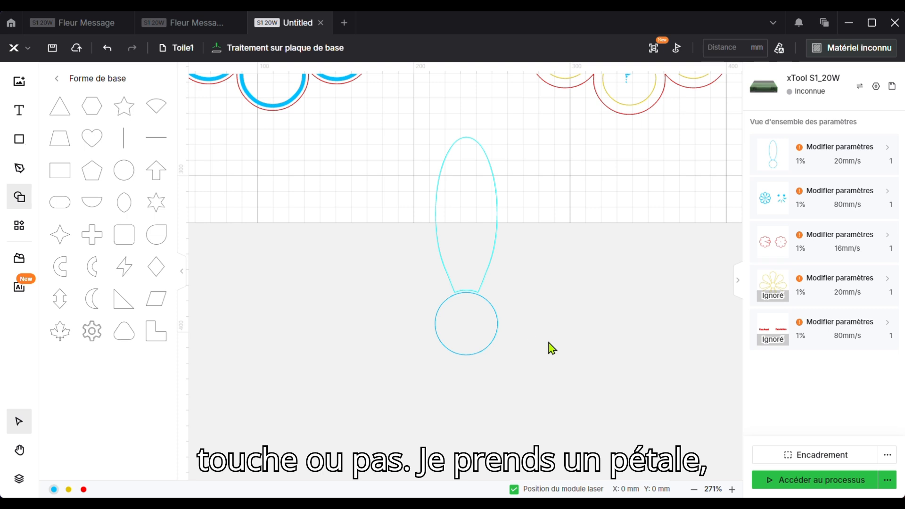
Duplicate the petal, reflect the copy vertically and align it directly below the circle at Y 414.63 mm.
left_click(505, 298)
key("ctrl+c")
key("ctrl+v")
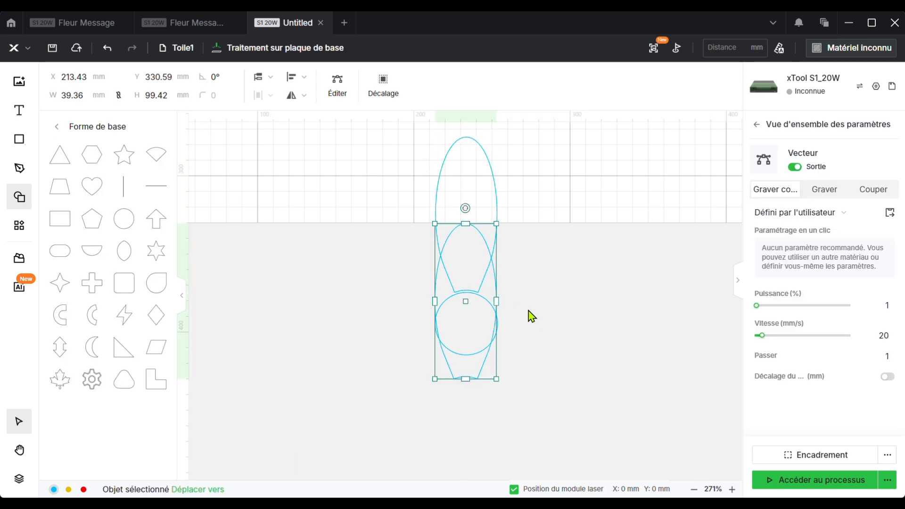
left_click(305, 96)
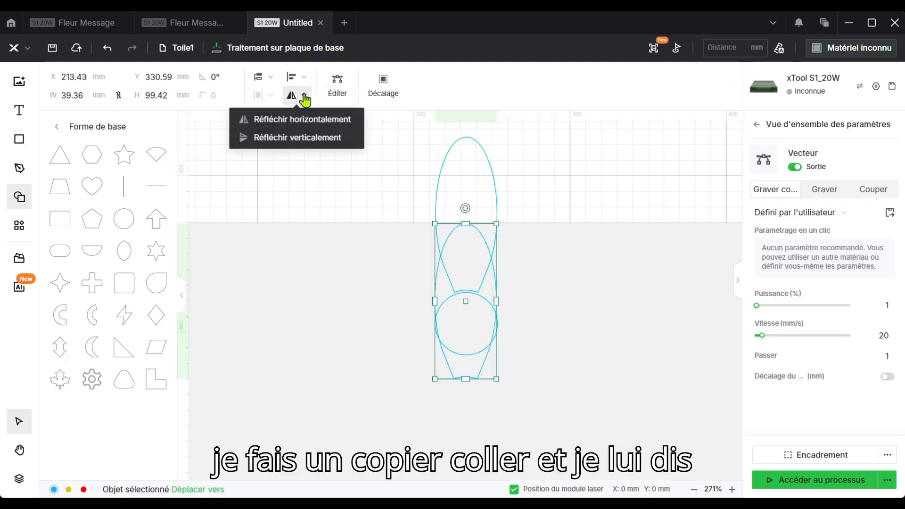
left_click(291, 137)
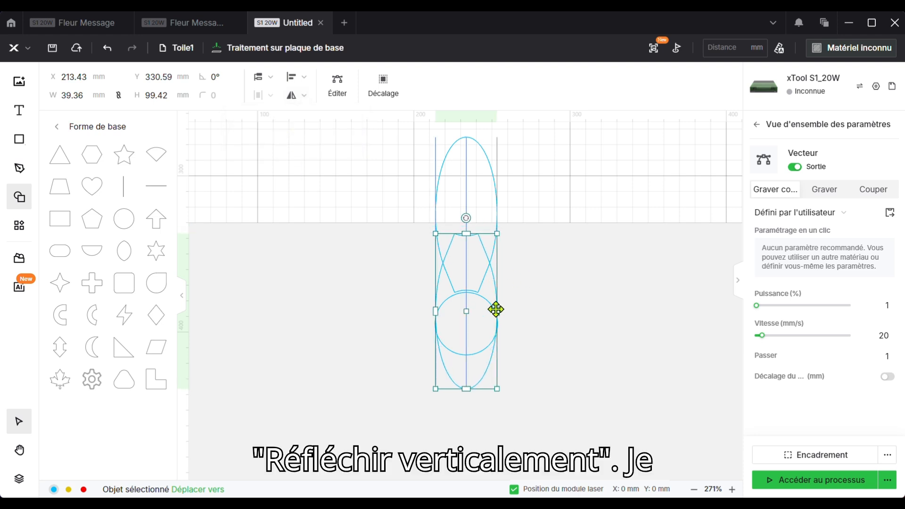
left_click_drag(496, 309, 494, 411)
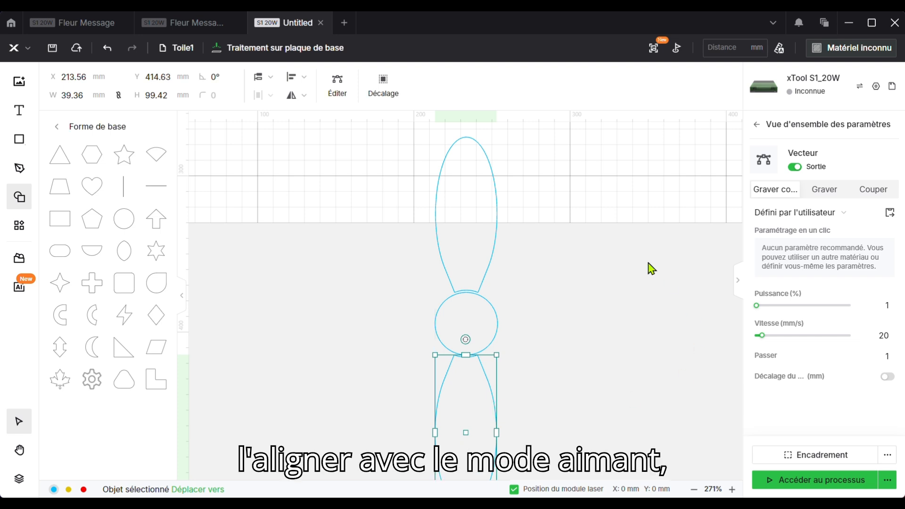
left_click(731, 348)
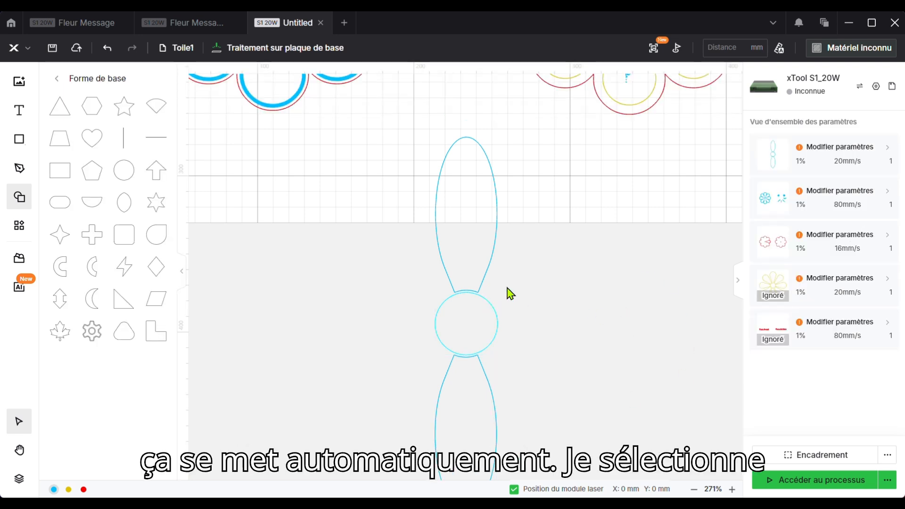
Duplicate the two opposite petals together, without the circle, and place the copied pair beside the originals.
left_click_drag(399, 232, 583, 288)
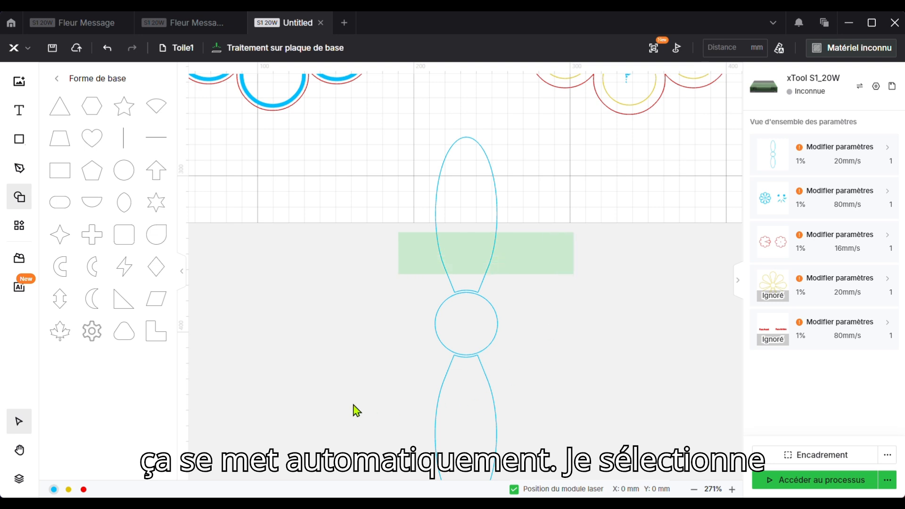
left_click_drag(393, 386, 561, 420)
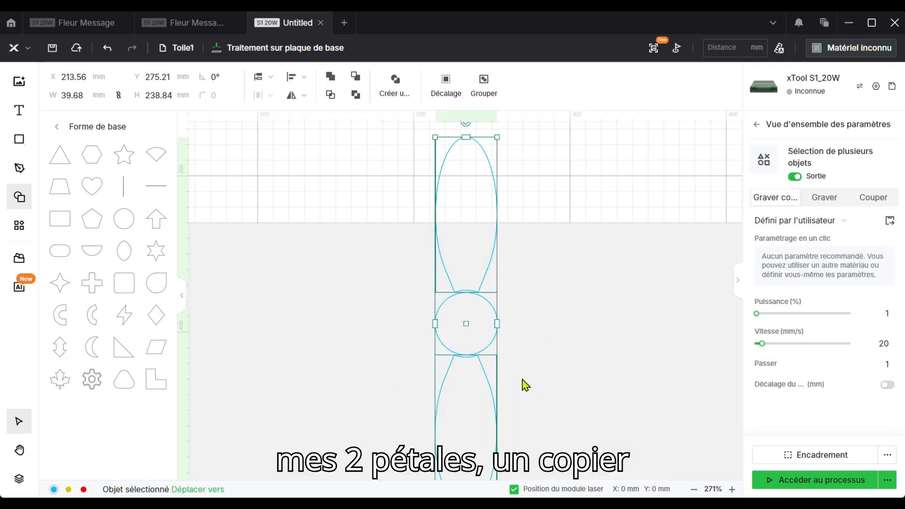
key("ctrl+c")
key("ctrl+v")
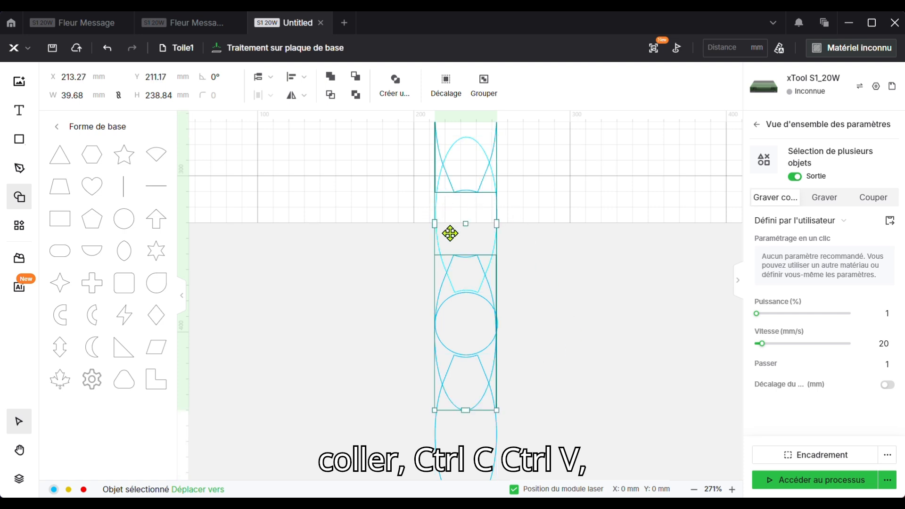
left_click_drag(435, 277, 538, 413)
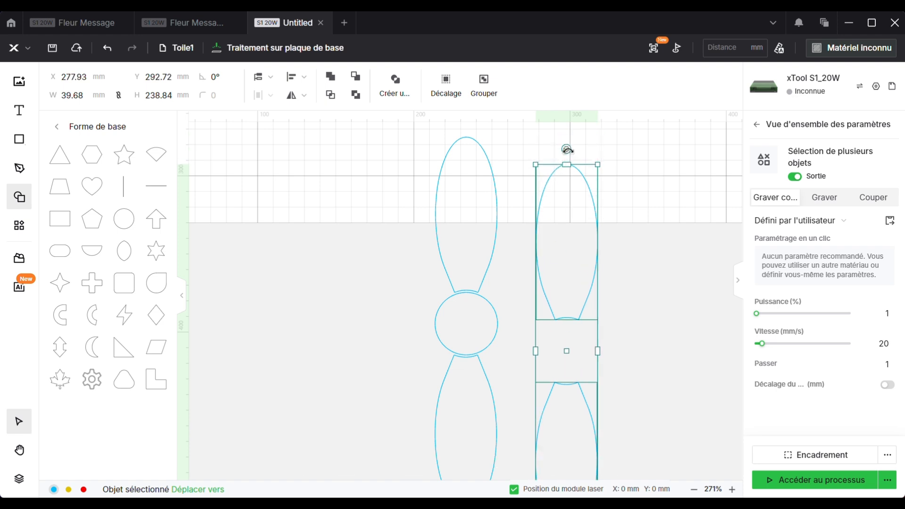
Rotate the copied petal pair to horizontal and centre it on the circle at X 114.14 mm, Y 374.63 mm.
left_click_drag(567, 150, 339, 357)
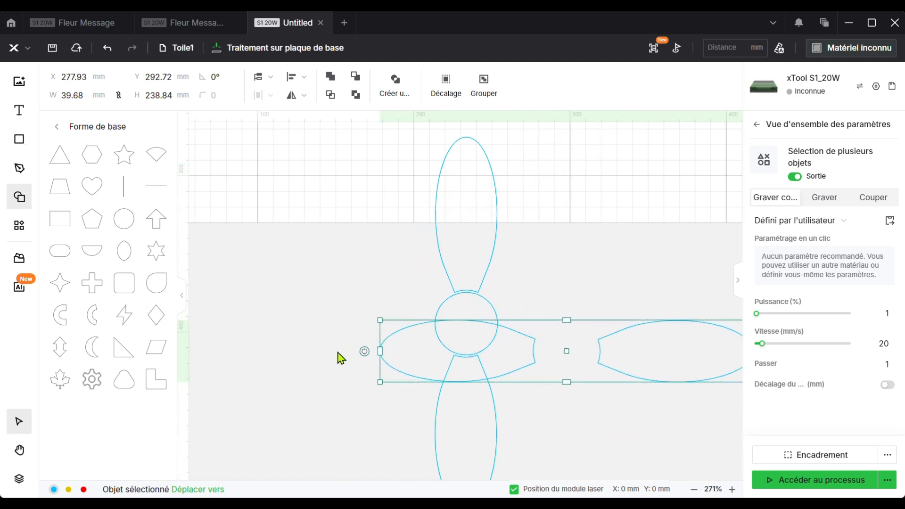
left_click_drag(547, 347, 471, 321)
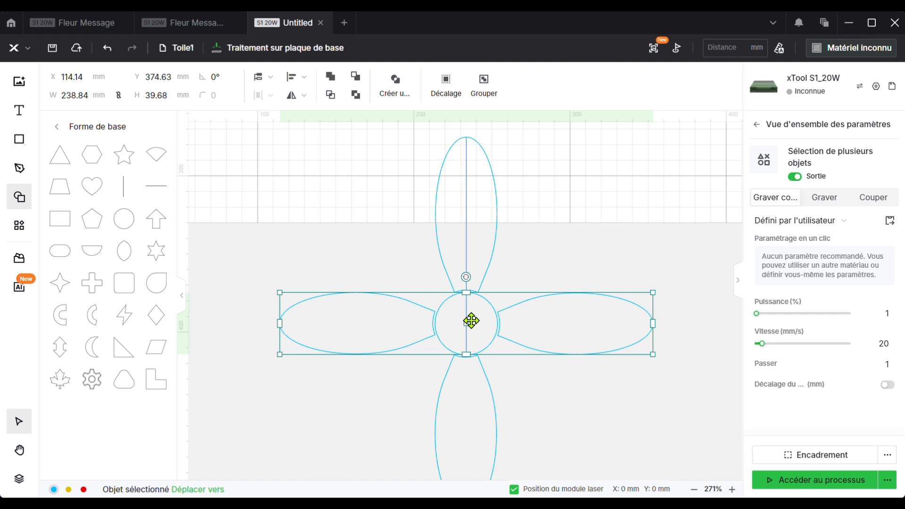
left_click_drag(472, 321, 471, 322)
left_click(629, 404)
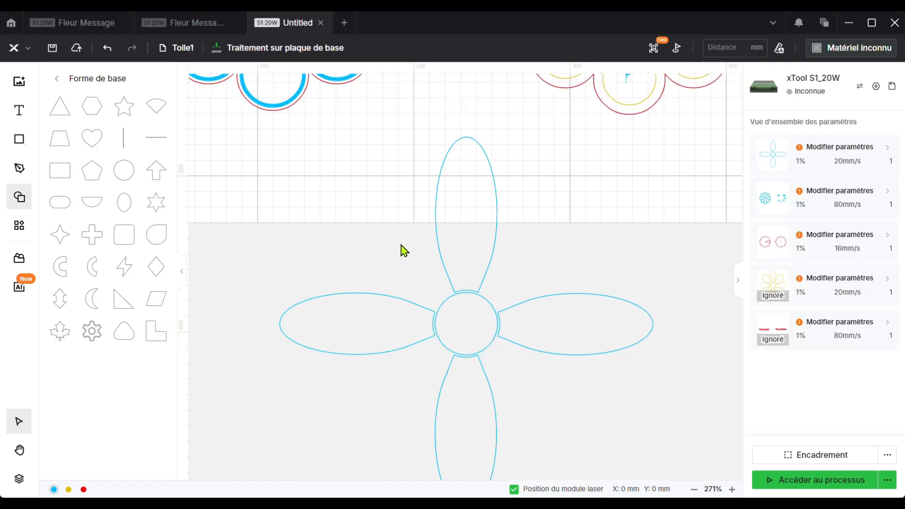
Duplicate all four petals together, without the central circle, and place the copied set offset from the originals.
left_click_drag(401, 242, 551, 283)
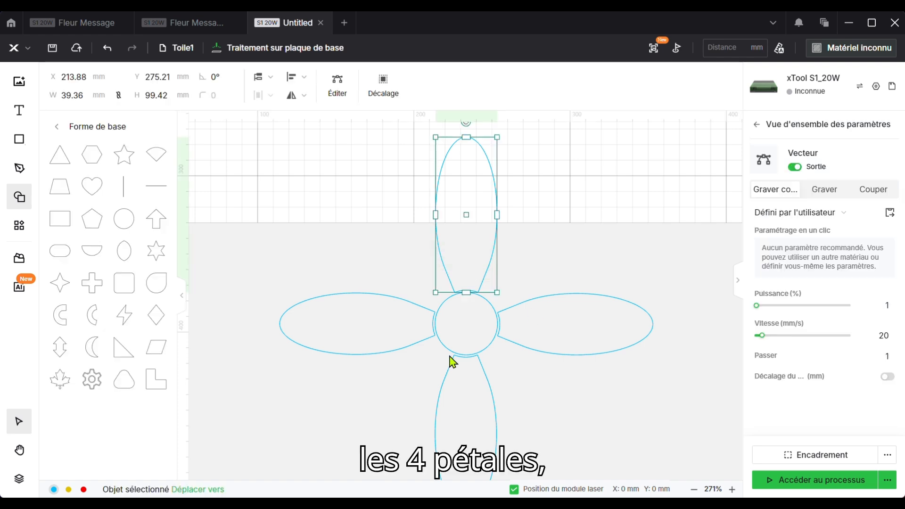
left_click_drag(295, 268, 555, 452)
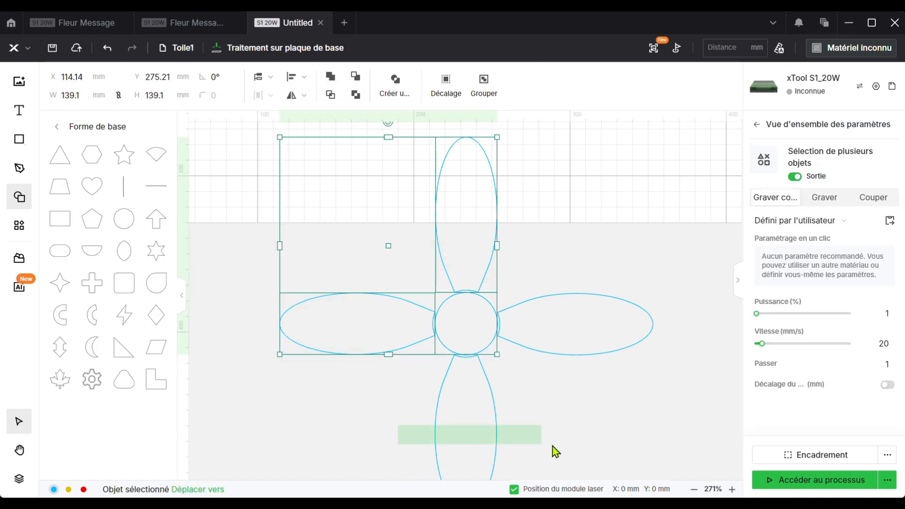
left_click_drag(606, 251, 616, 410)
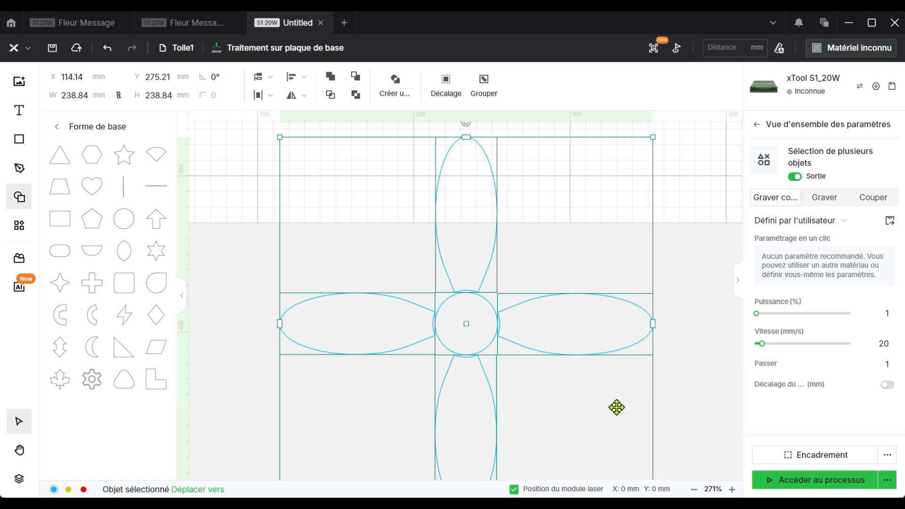
key("ctrl+c")
key("ctrl+v")
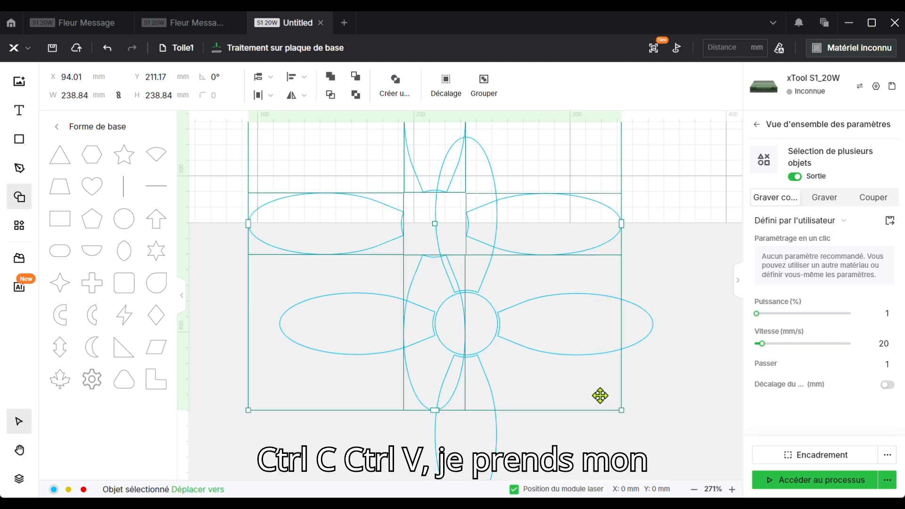
left_click_drag(582, 253, 683, 412)
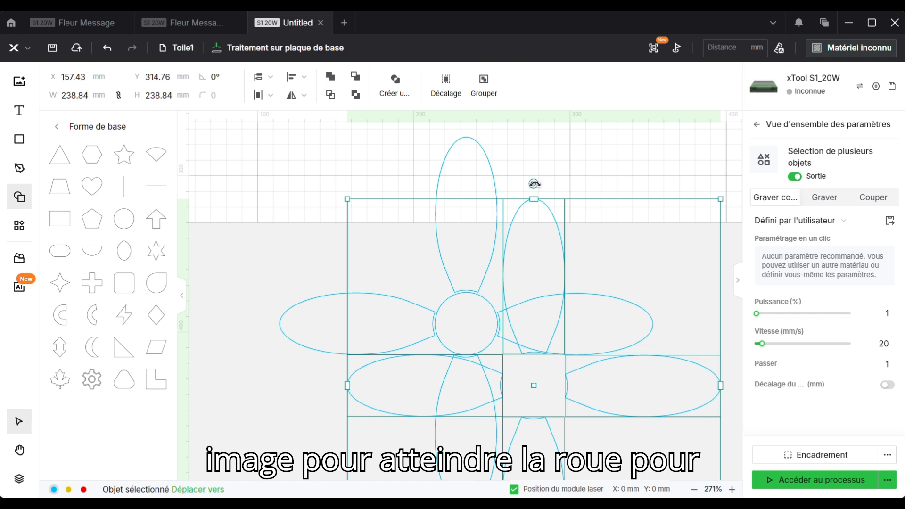
Rotate the copied four petals about 45 degrees and centre them on the circle, between the original petals.
left_click_drag(534, 183, 382, 236)
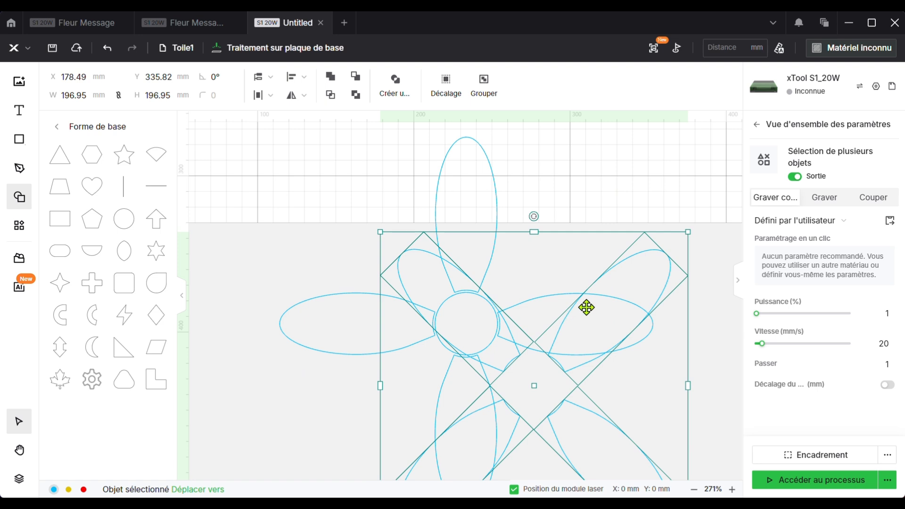
left_click_drag(628, 265, 560, 205)
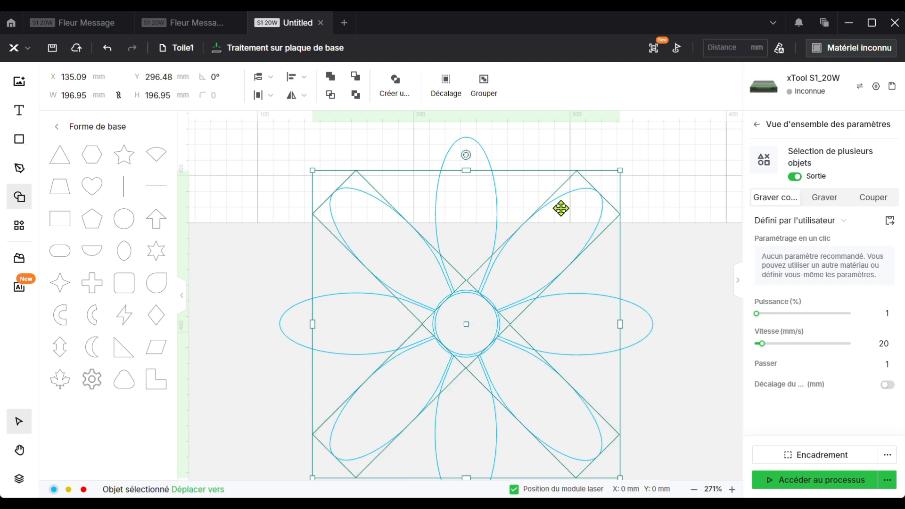
left_click(688, 305)
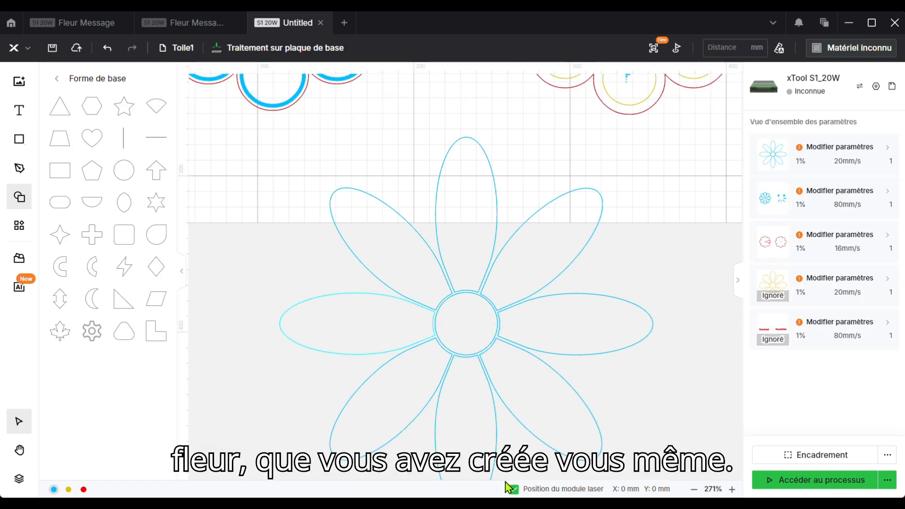
Resize the separate central circle to 20 mm and place it at the flower's centre, X 223.9 mm, Y 385.29 mm.
left_click(695, 490)
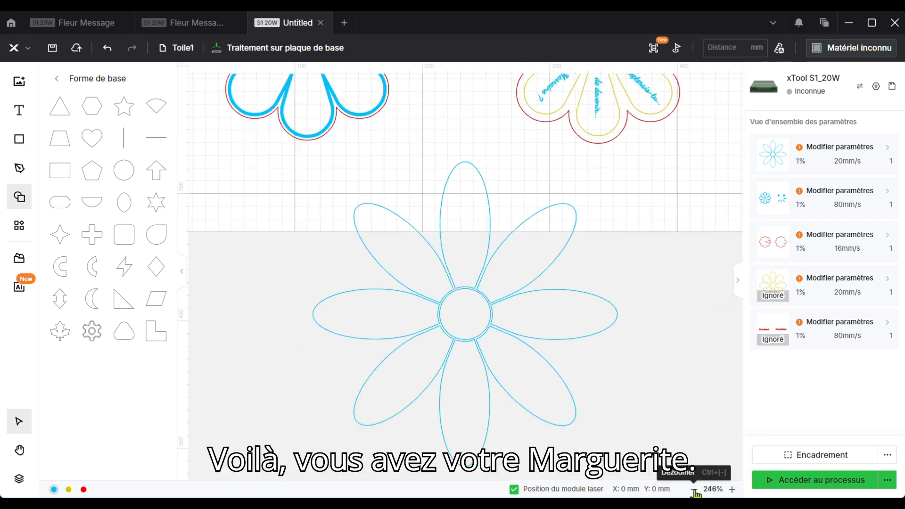
left_click(695, 490)
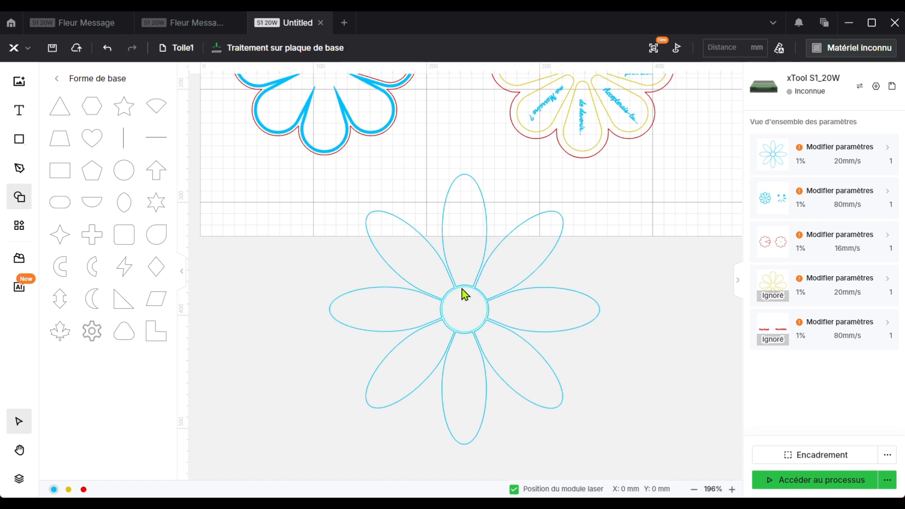
left_click(481, 299)
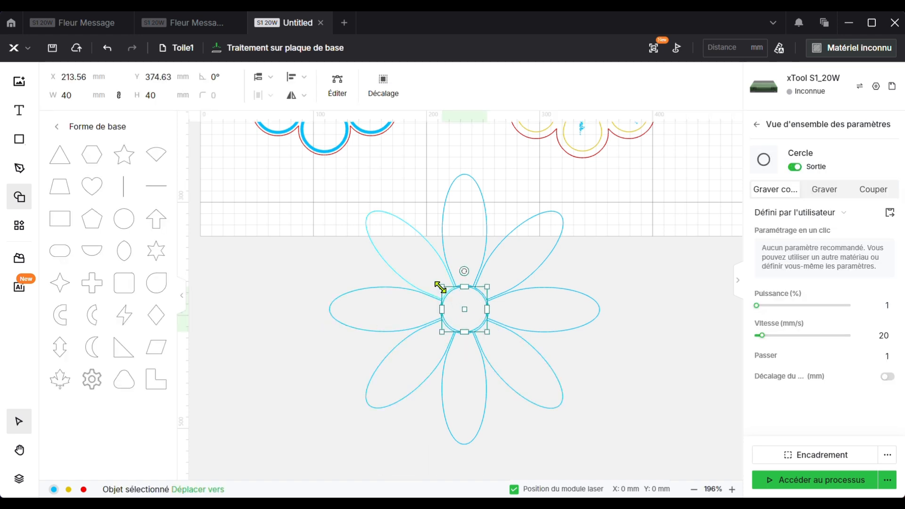
left_click(71, 97)
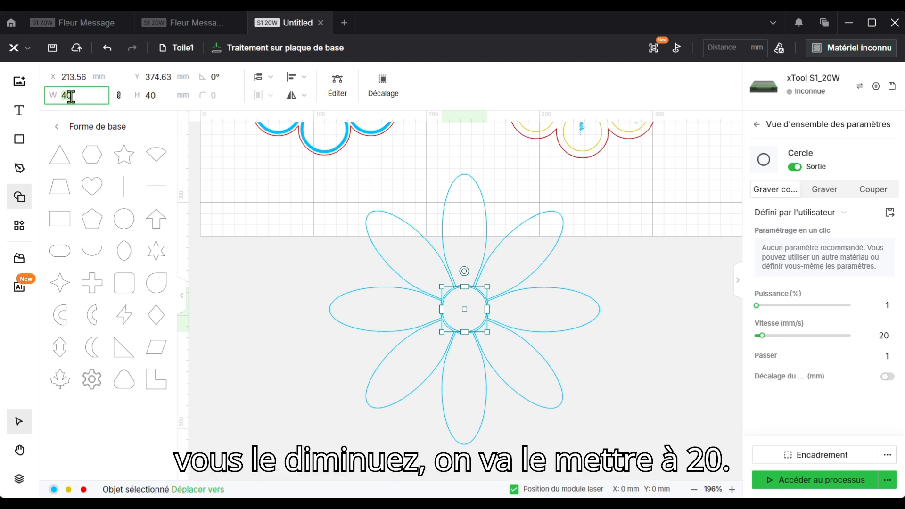
key("Return")
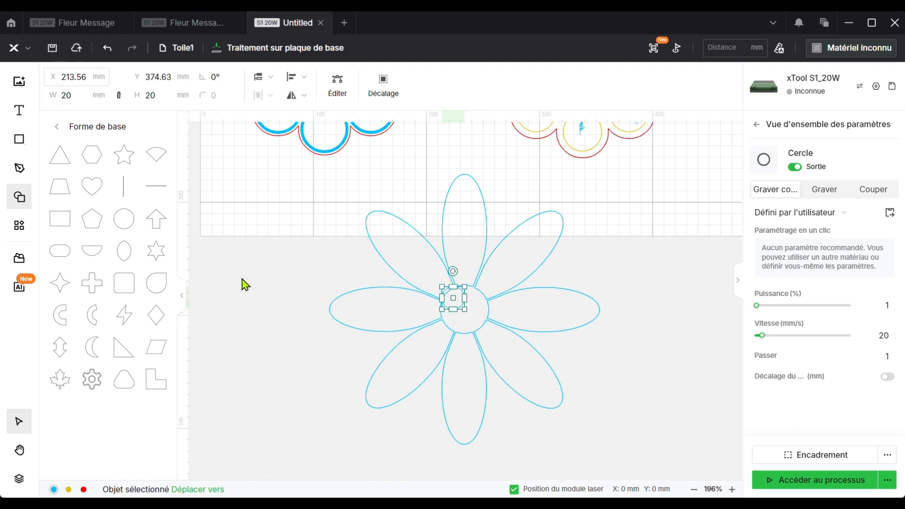
left_click_drag(455, 297, 467, 311)
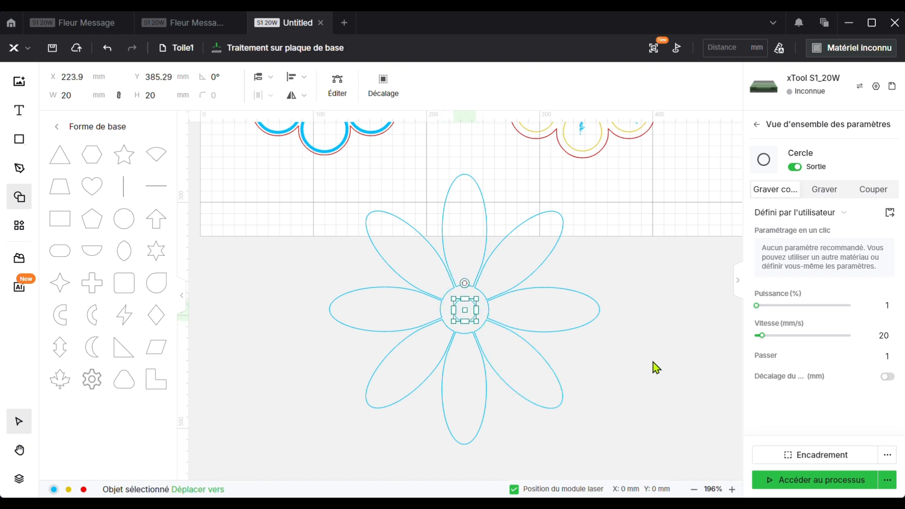
left_click(646, 352)
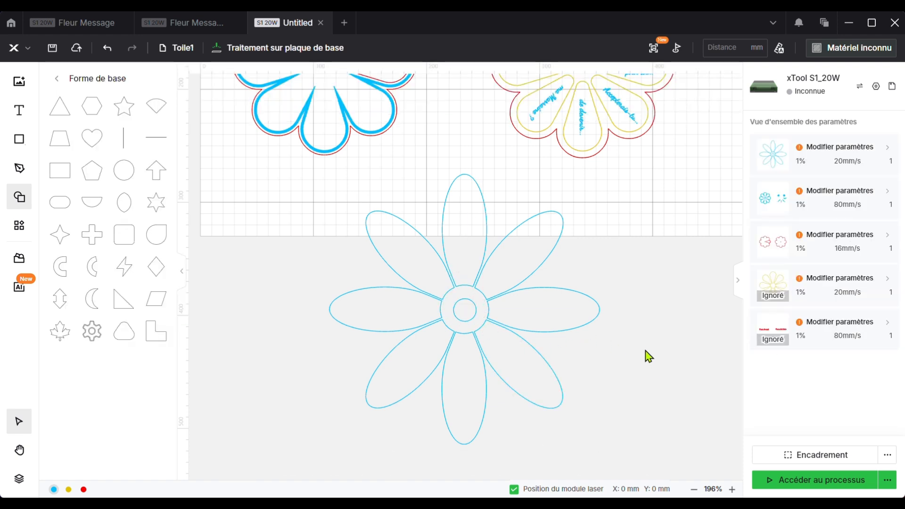
Try to fine-tune the 20 mm circle's position at the centre of the flower using the alignment guides.
left_click(469, 325)
left_click_drag(464, 310, 464, 308)
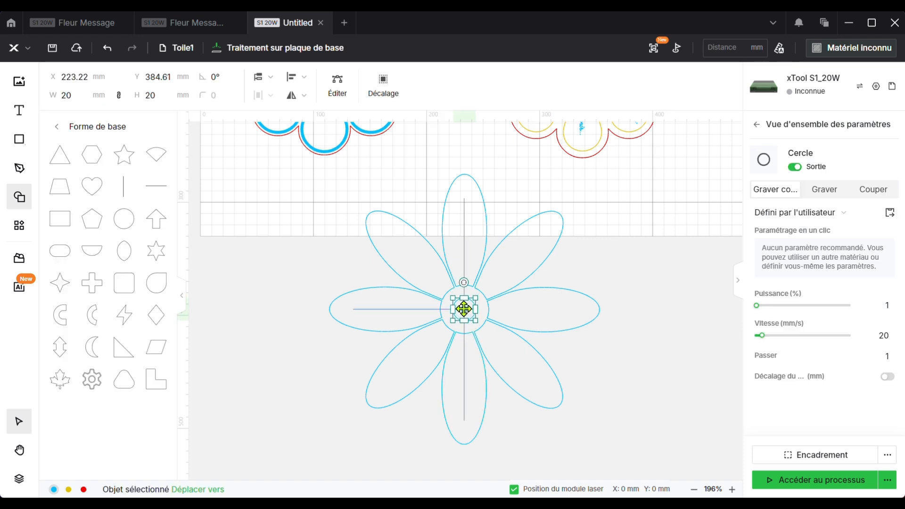
left_click(635, 394)
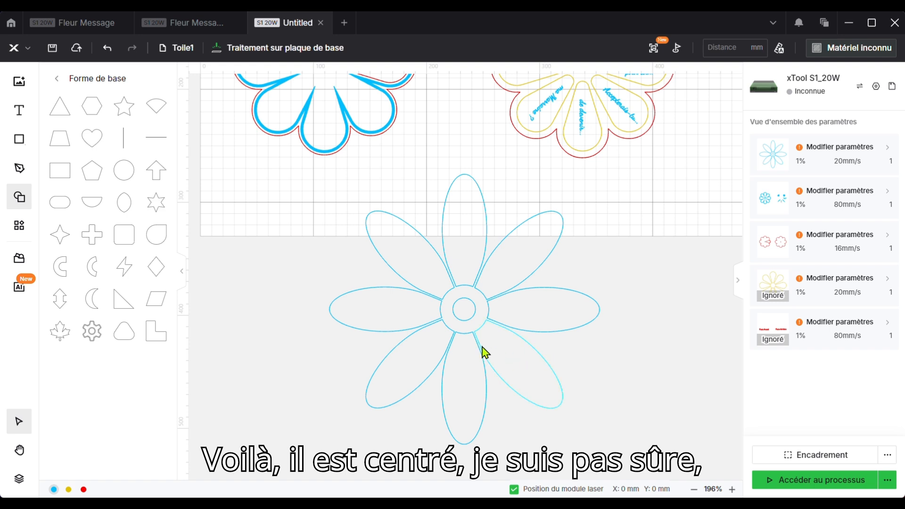
left_click(469, 322)
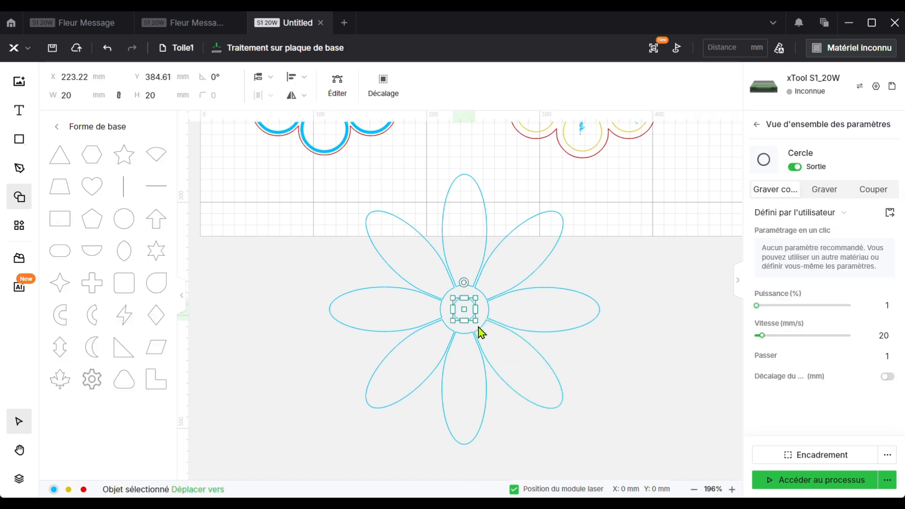
left_click_drag(465, 309, 466, 312)
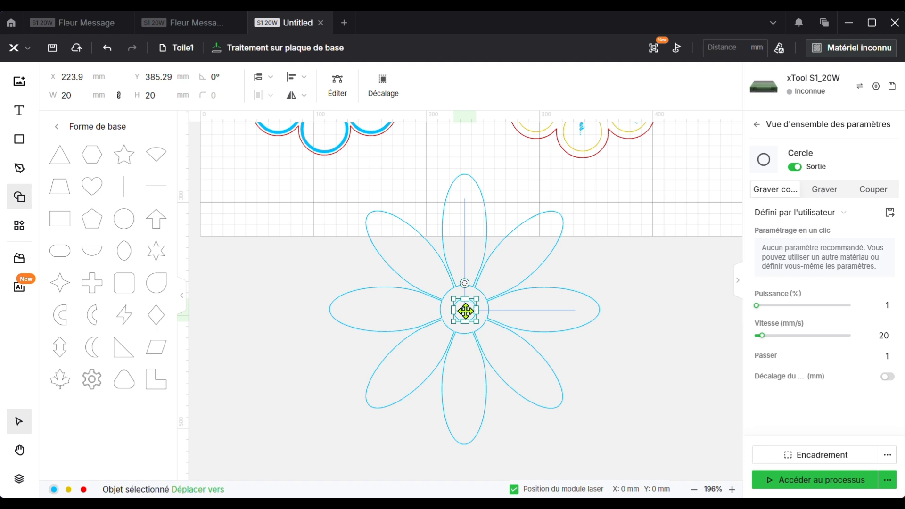
left_click_drag(466, 311, 465, 311)
left_click(645, 380)
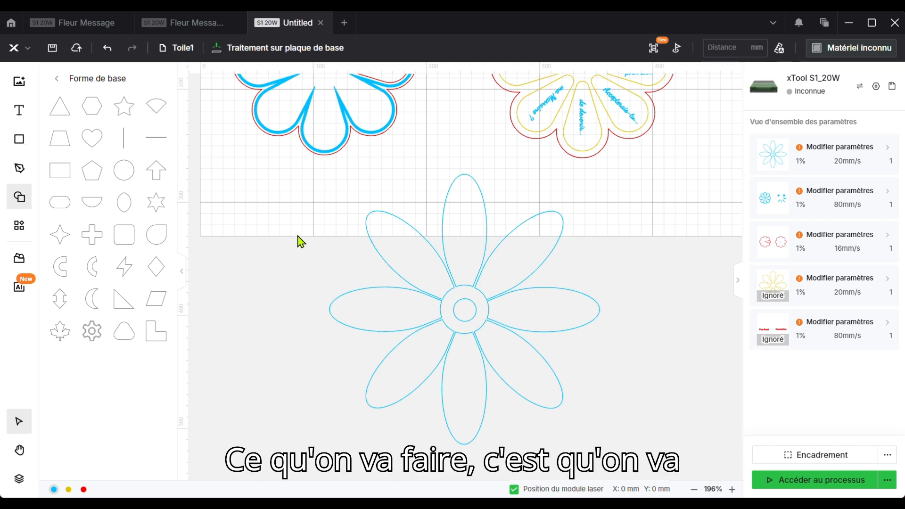
Group the shapes of the new flower and create a compound vector from them.
left_click_drag(311, 220, 630, 467)
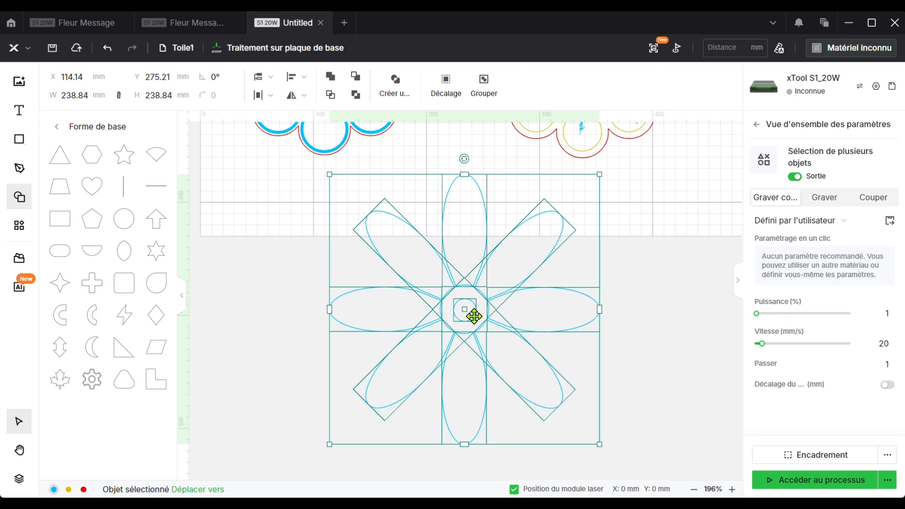
left_click(485, 87)
left_click(396, 88)
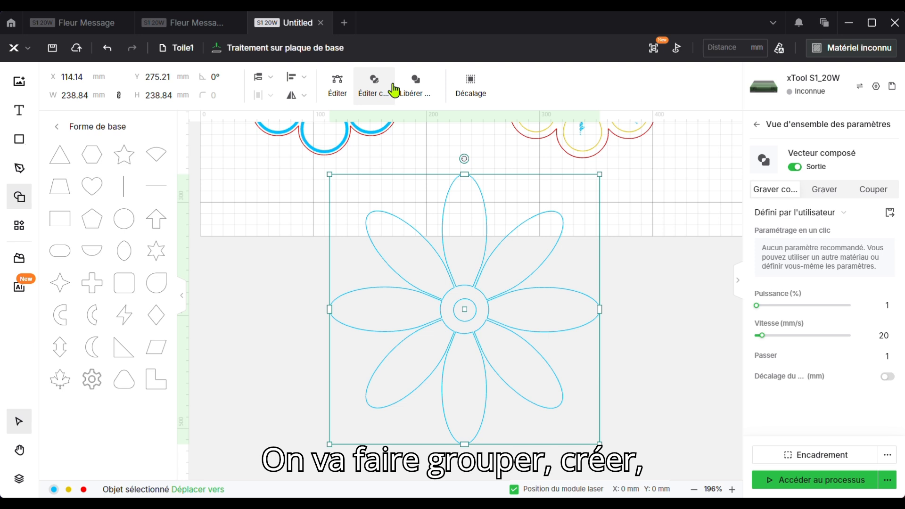
left_click(672, 315)
Centre the 20 mm circle inside the flower at X 223.56 mm, Y 384.63 mm.
left_click(469, 325)
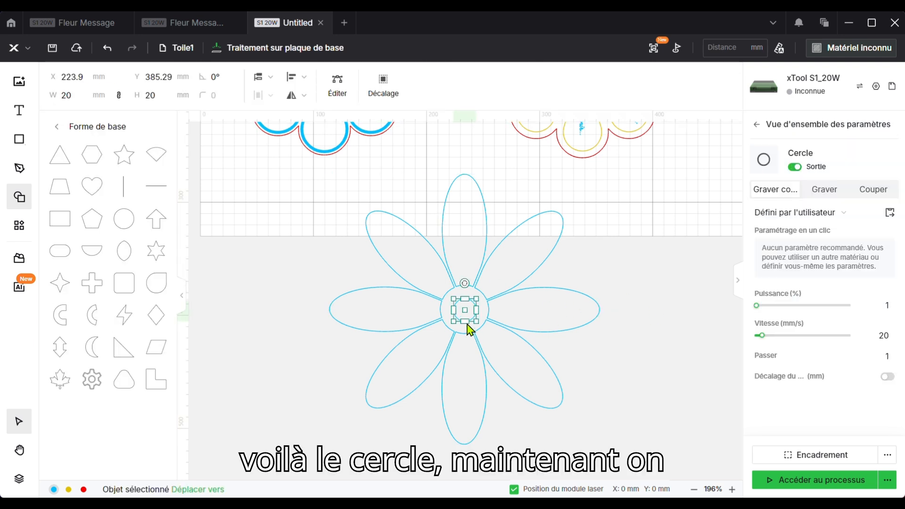
left_click_drag(467, 310, 466, 308)
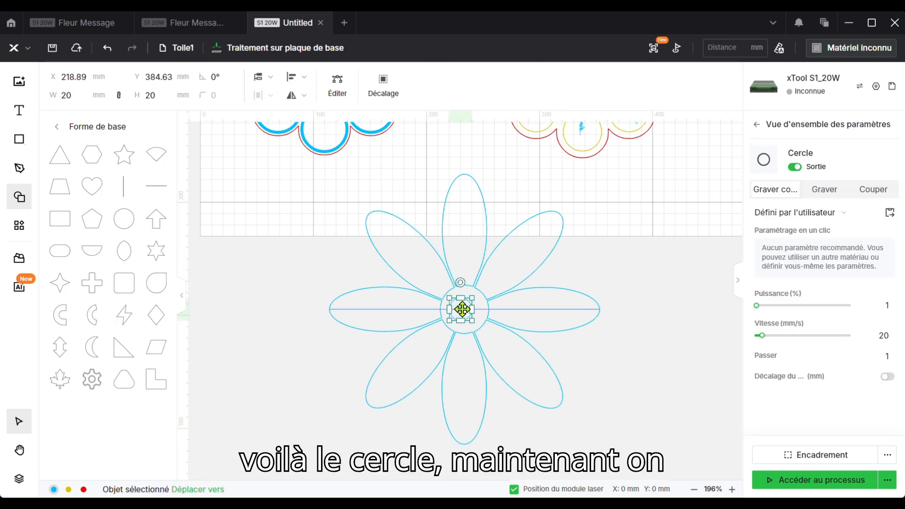
left_click(631, 354)
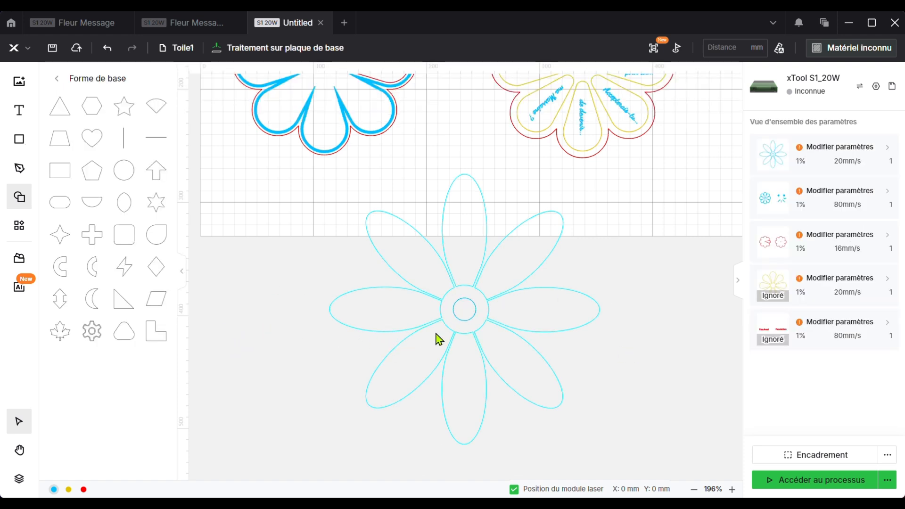
Move the small central circle to the red layer and set its processing type to cutting.
double_click(465, 317)
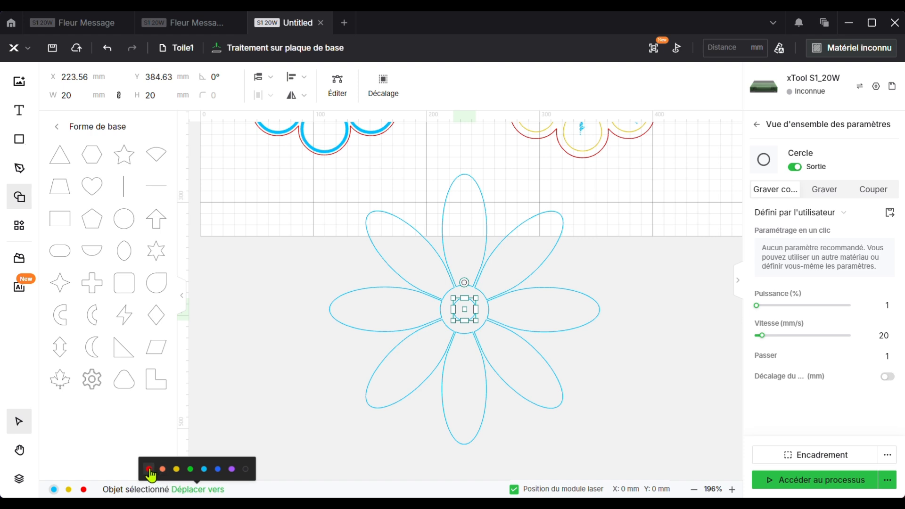
left_click(149, 474)
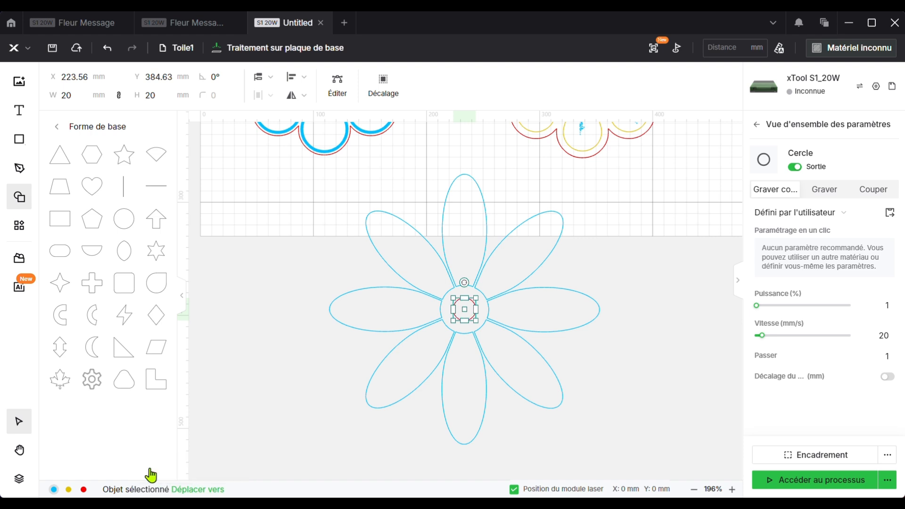
left_click(876, 190)
left_click(640, 388)
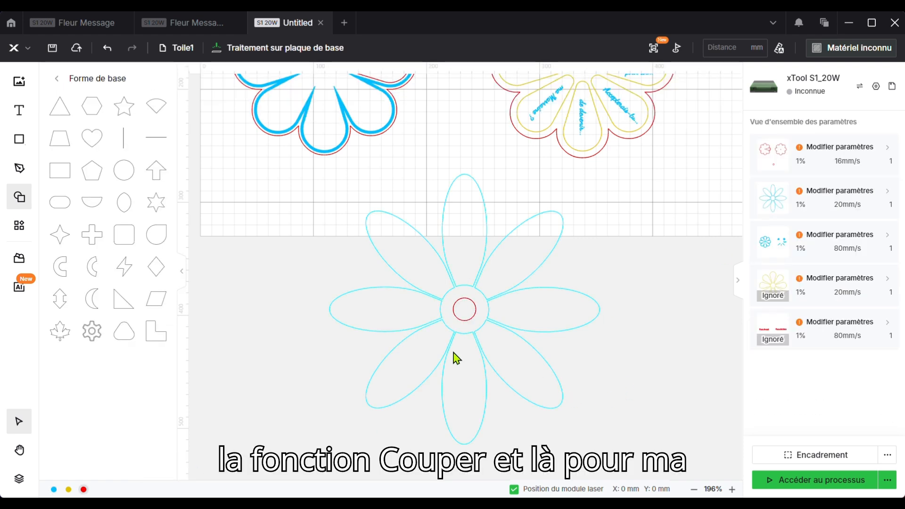
Offset the compound flower externally by 2 mm with rounded corners, limited to the outer shapes.
left_click(412, 291)
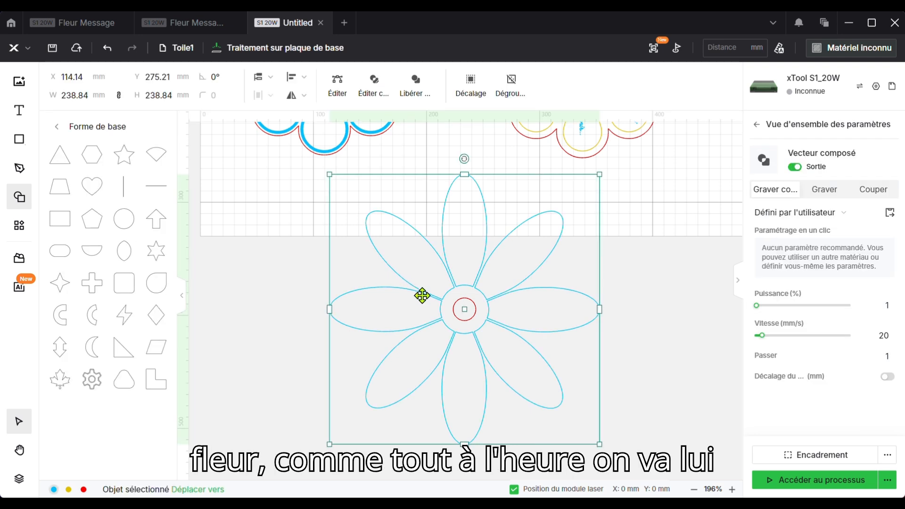
left_click(472, 87)
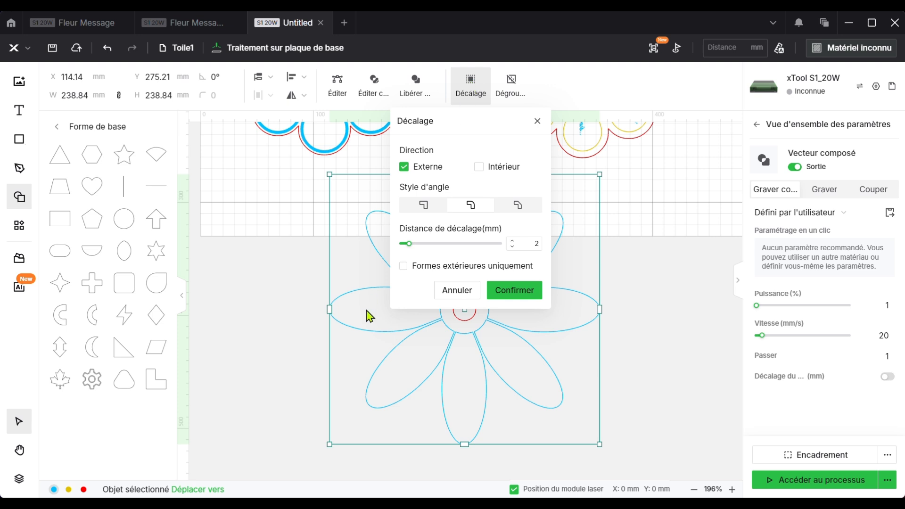
left_click(405, 267)
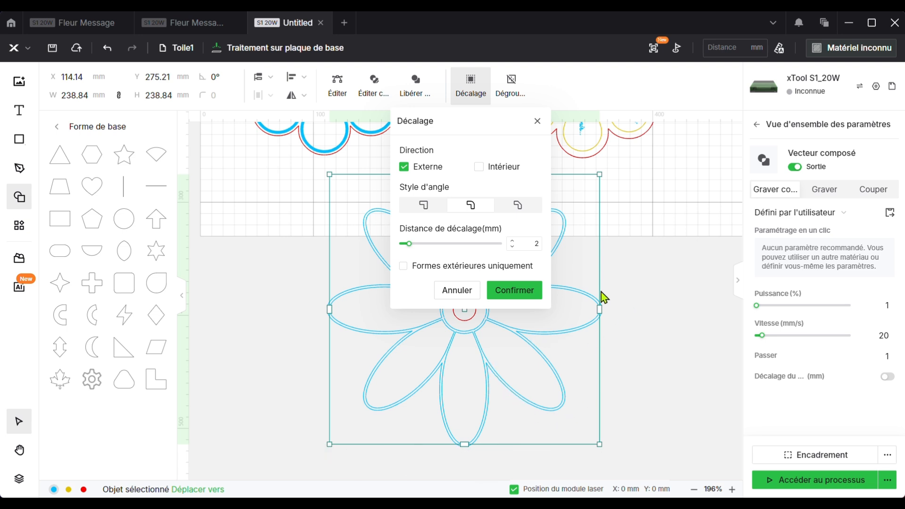
left_click(405, 266)
left_click(519, 294)
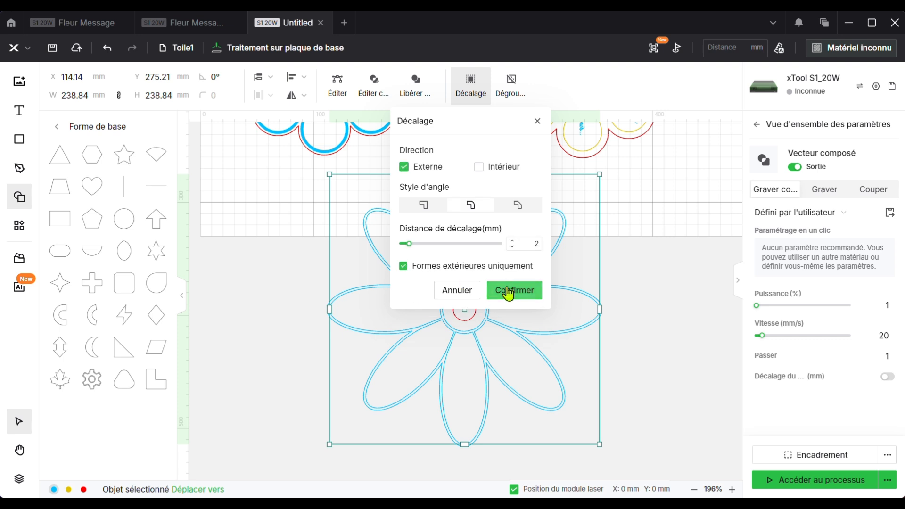
Apply the 2 mm external offset to the flower and collapse the shape library.
left_click(508, 292)
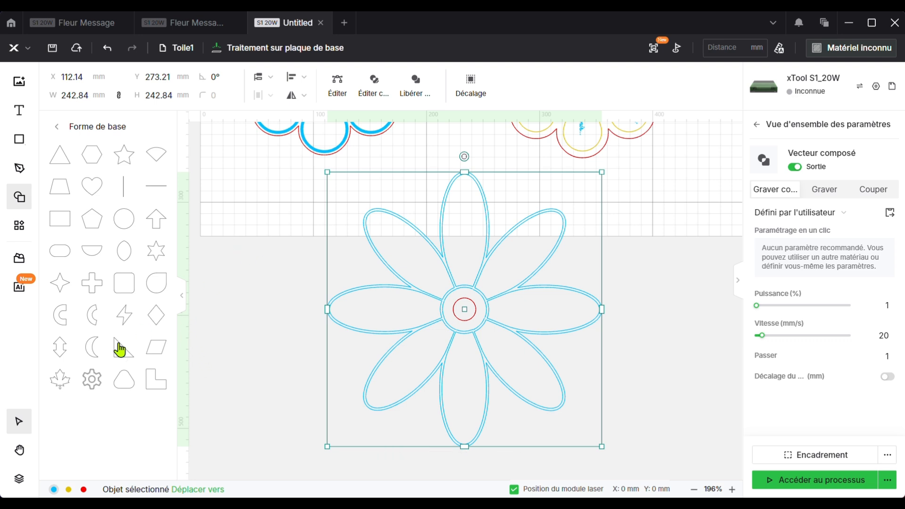
left_click(180, 299)
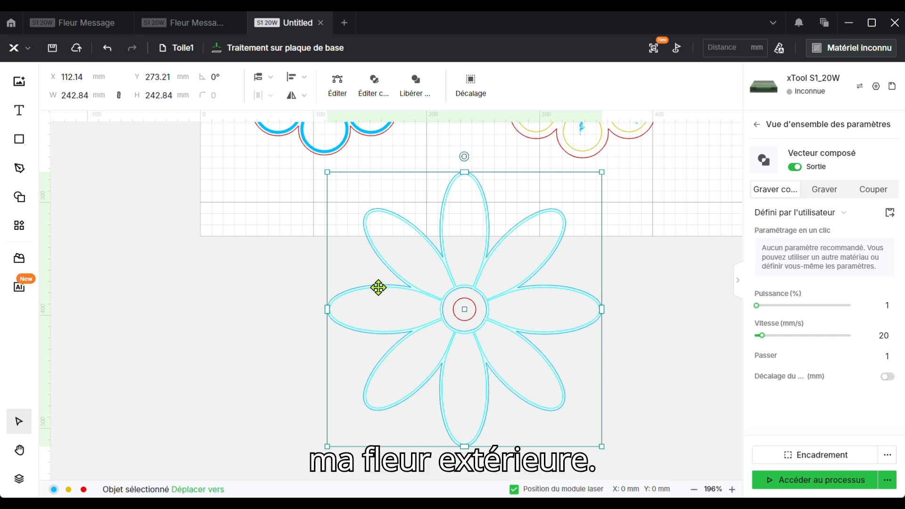
Show the layer and object list and locate the compound vector of the flower's outer offset outline.
left_click(334, 312)
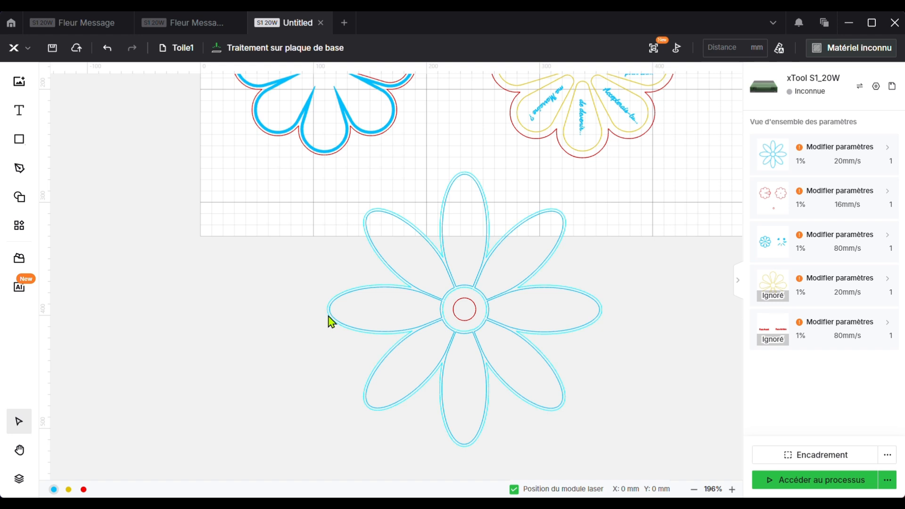
left_click(328, 320)
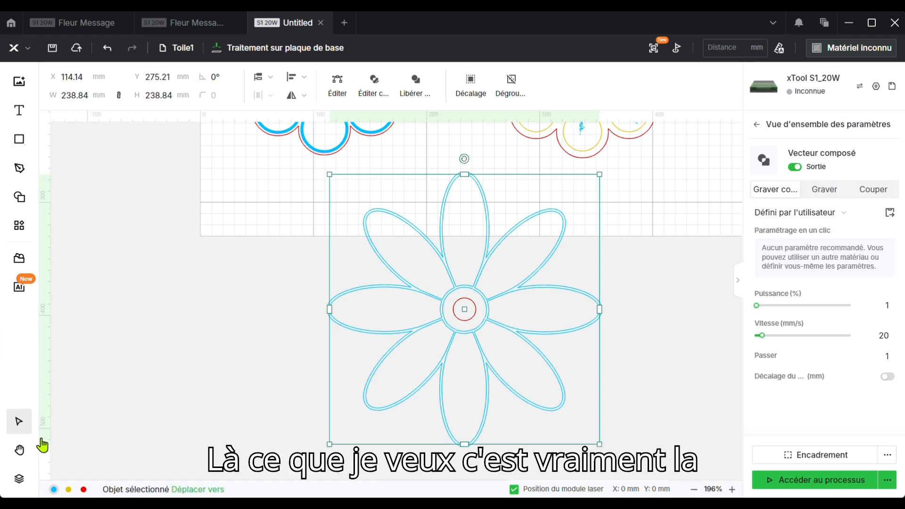
left_click(19, 479)
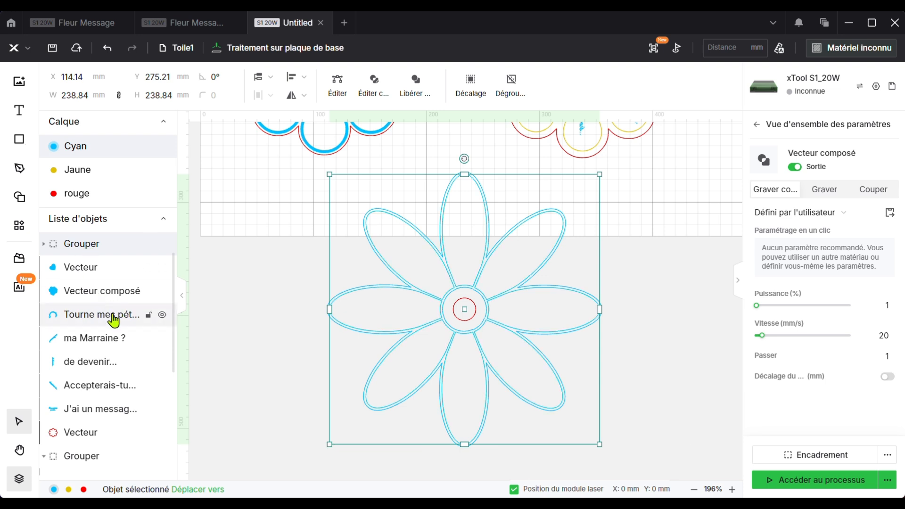
scroll(97, 374, "down", 5)
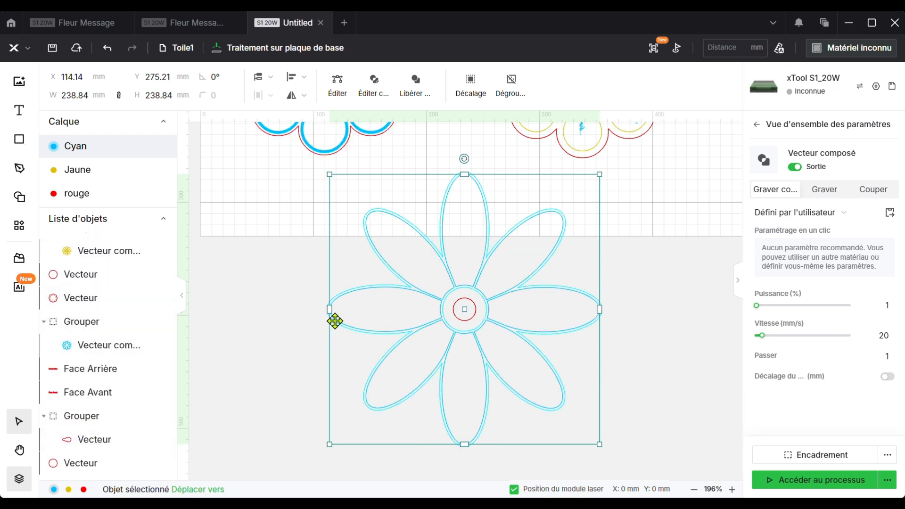
left_click(297, 337)
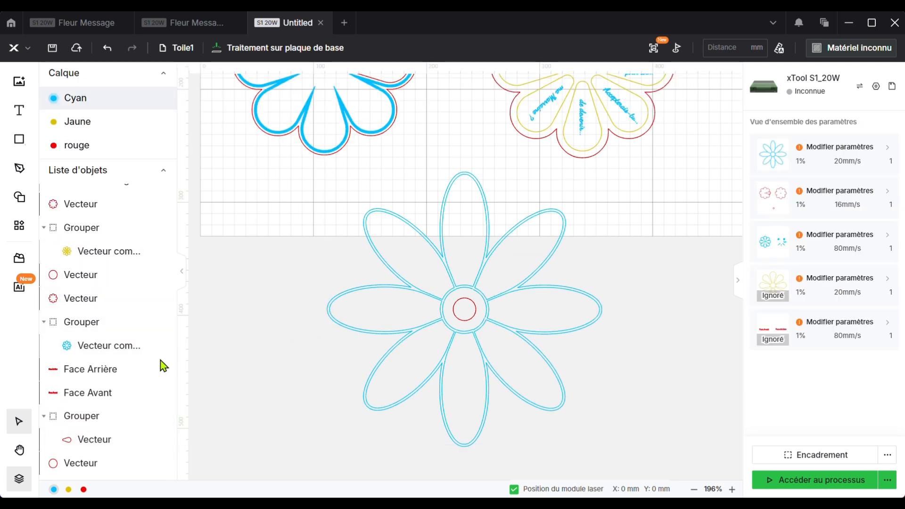
left_click(77, 346)
scroll(95, 368, "down", 1)
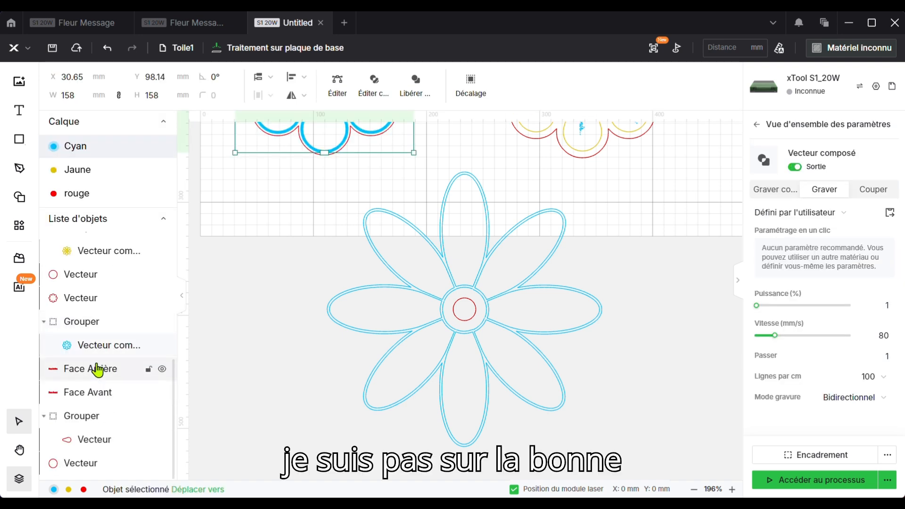
scroll(95, 369, "up", 6)
left_click(79, 251)
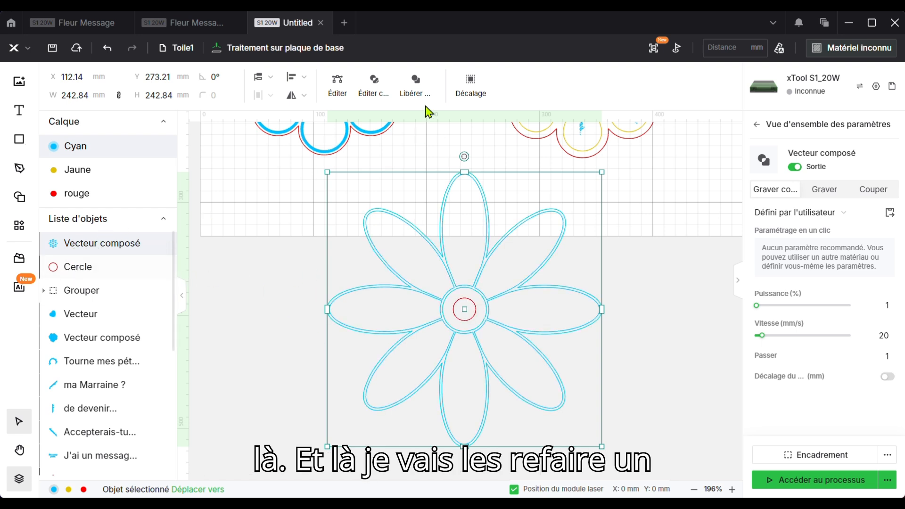
left_click(469, 86)
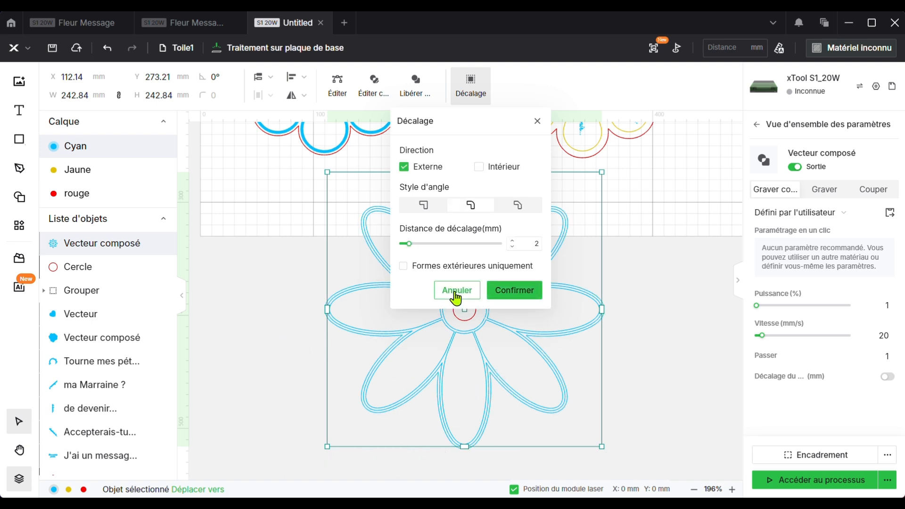
left_click(493, 291)
left_click(262, 367)
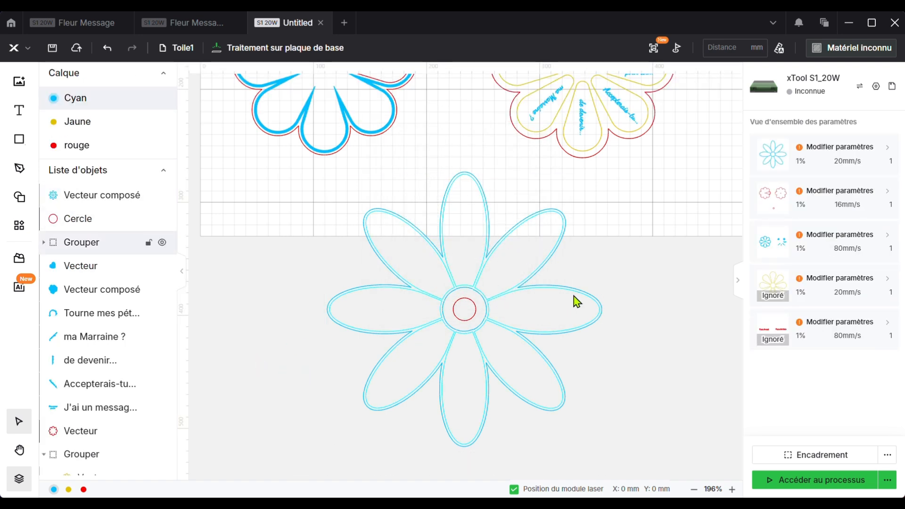
Offset the original flower group inward only by 2 mm with rounded corners, without restricting it to outer shapes.
left_click(448, 271)
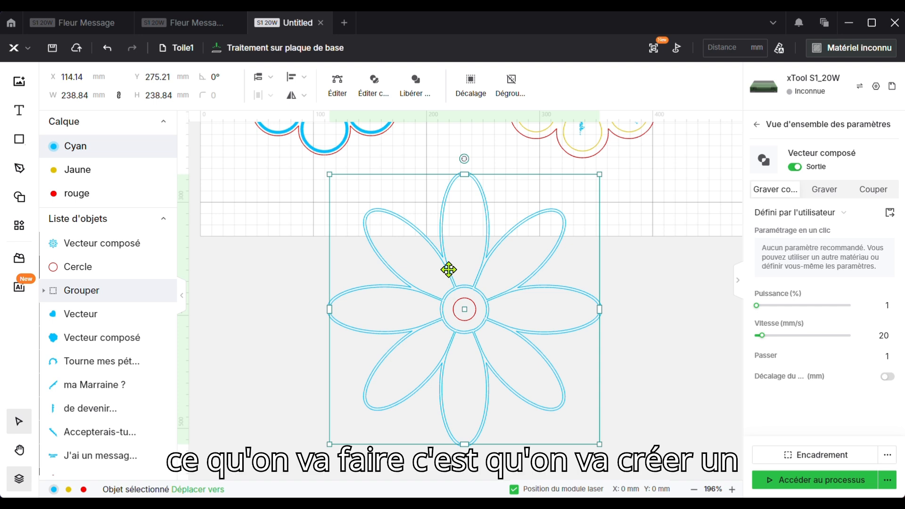
left_click(471, 83)
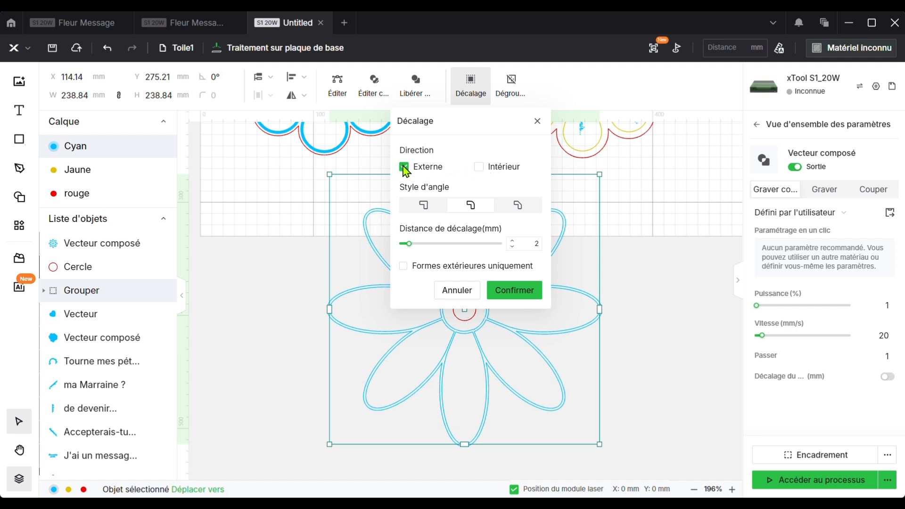
left_click(406, 168)
left_click(479, 168)
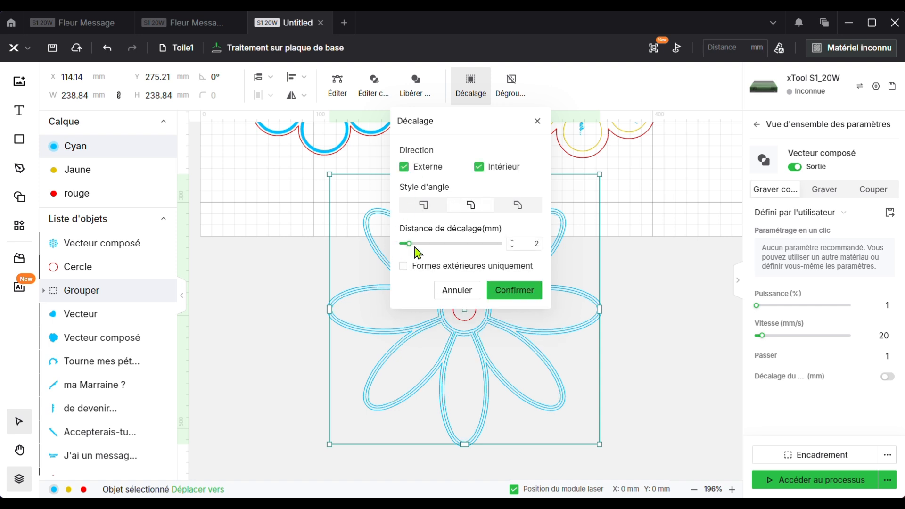
left_click(404, 167)
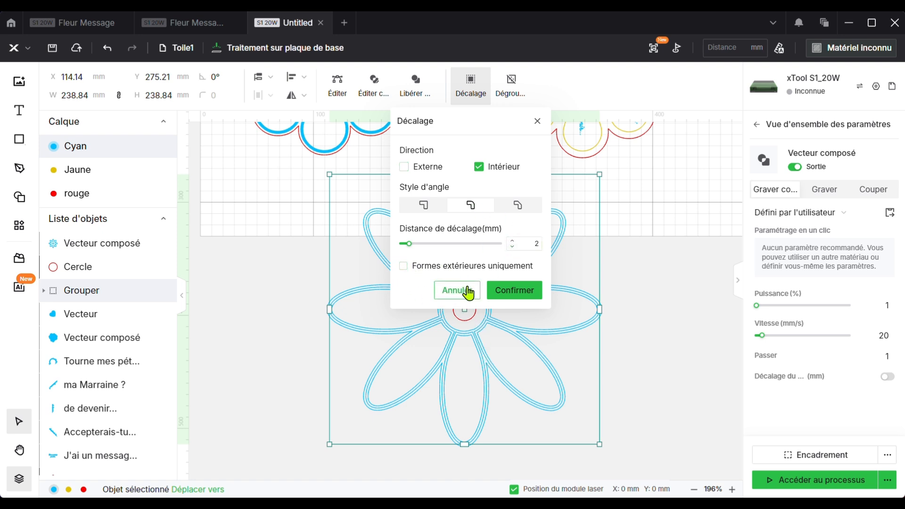
left_click(510, 291)
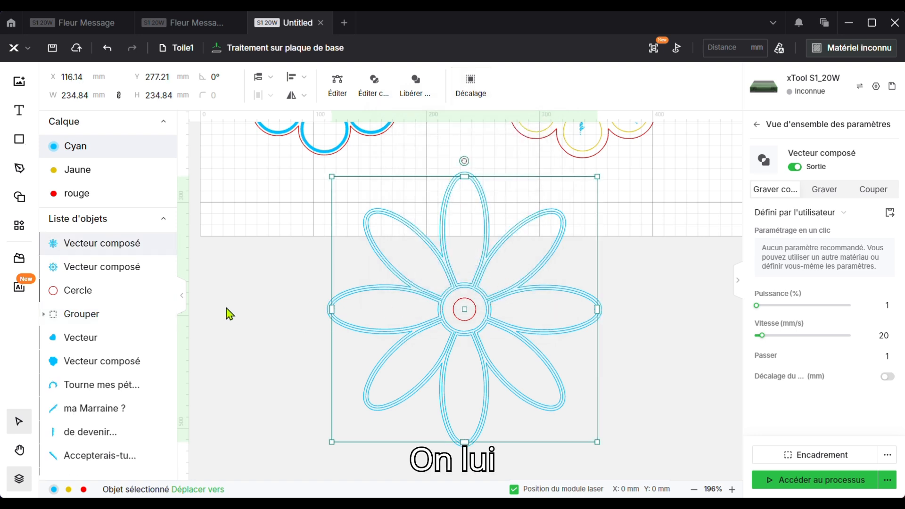
left_click(264, 276)
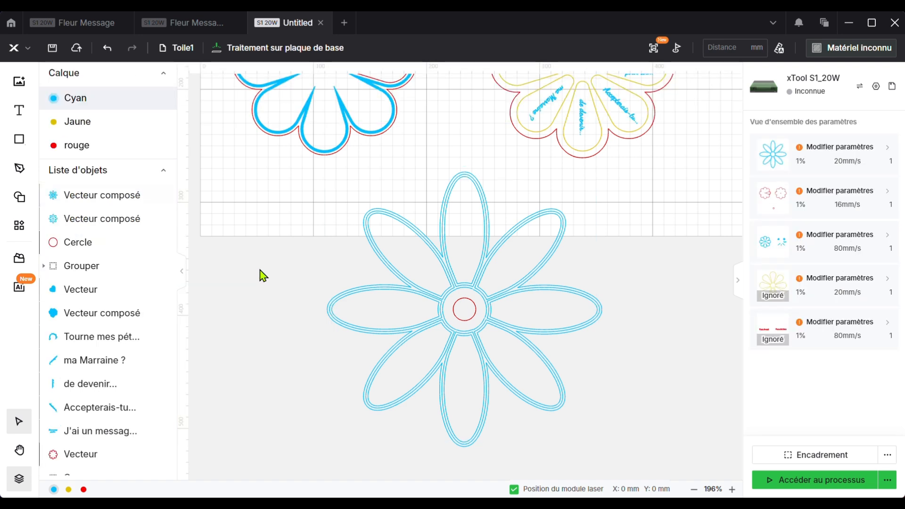
Move the inward offset compound vector of the flower to the yellow layer.
left_click(72, 220)
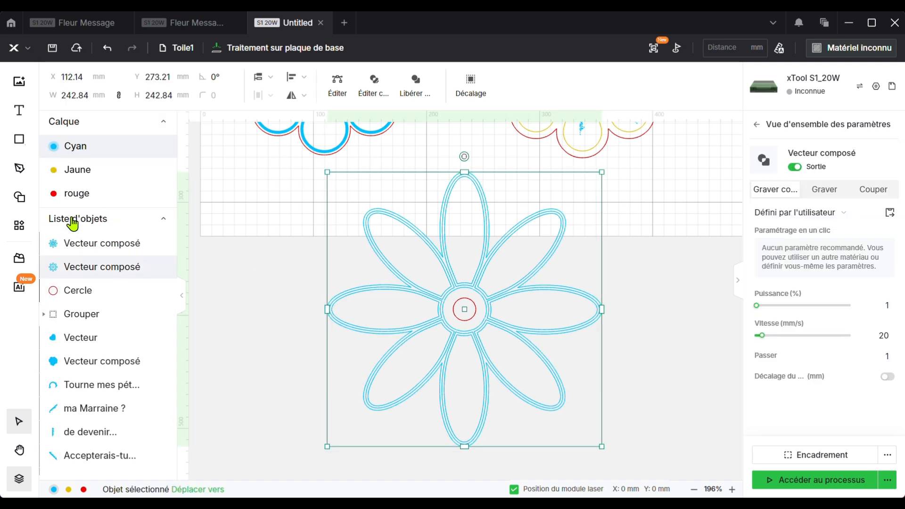
left_click(78, 250)
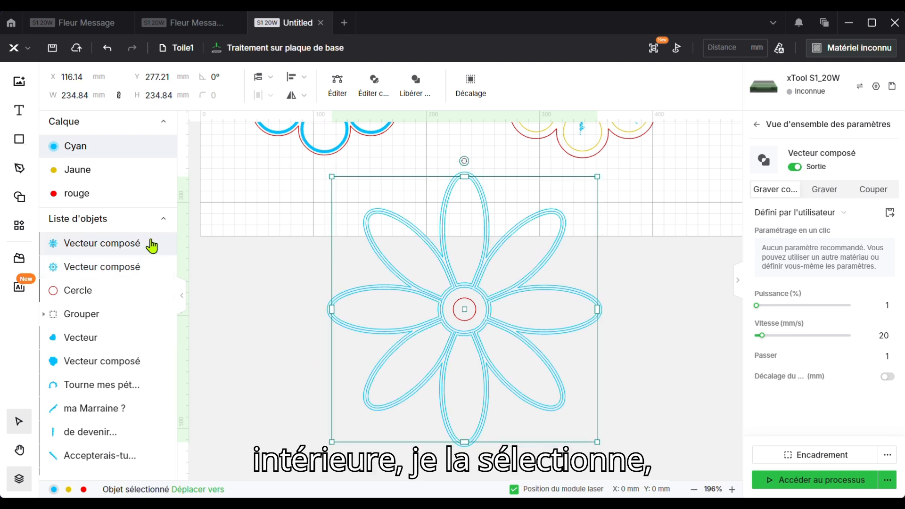
left_click(191, 490)
left_click(177, 470)
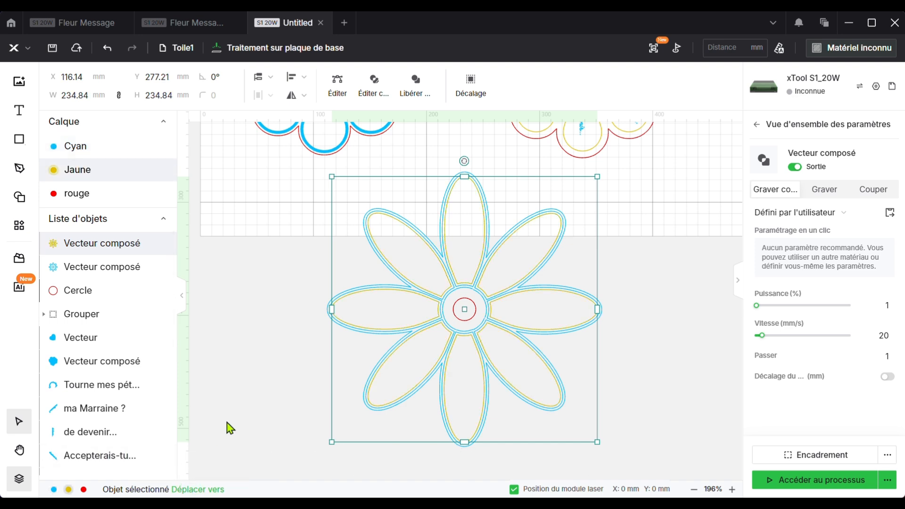
Create a compound vector from the outer offset outline and the original flower, and set its processing type to engraving (Graver).
left_click(94, 272)
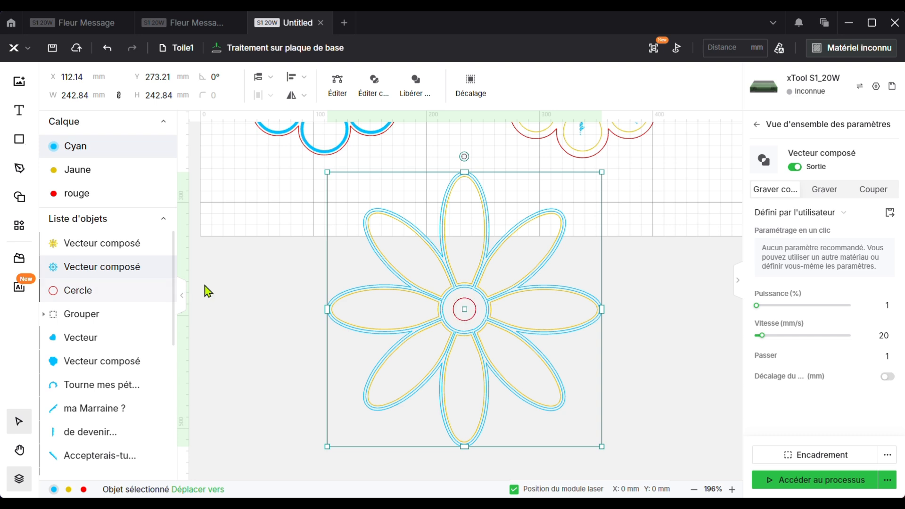
left_click(263, 345)
left_click_drag(312, 275, 334, 337)
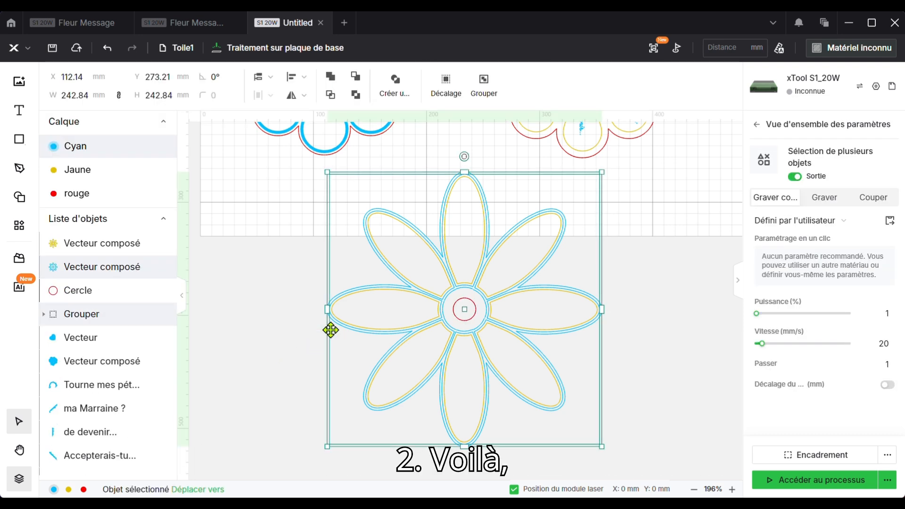
left_click(389, 86)
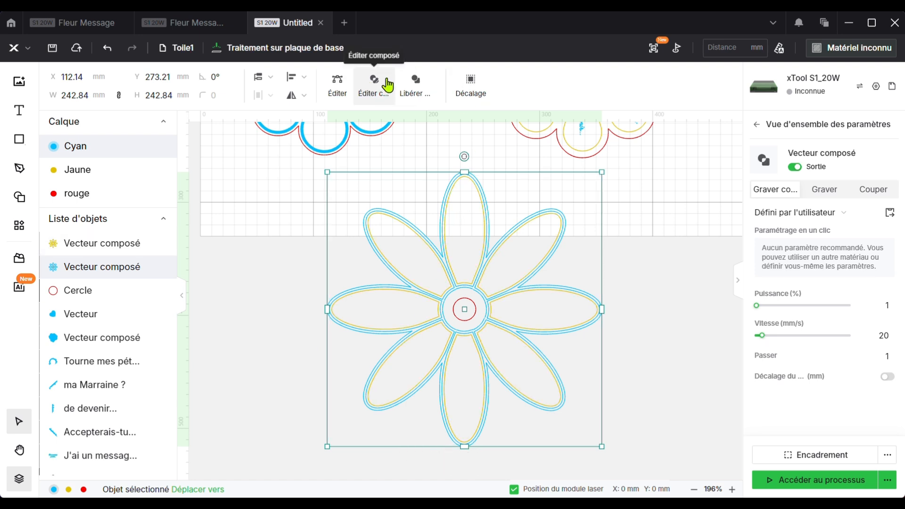
left_click(828, 190)
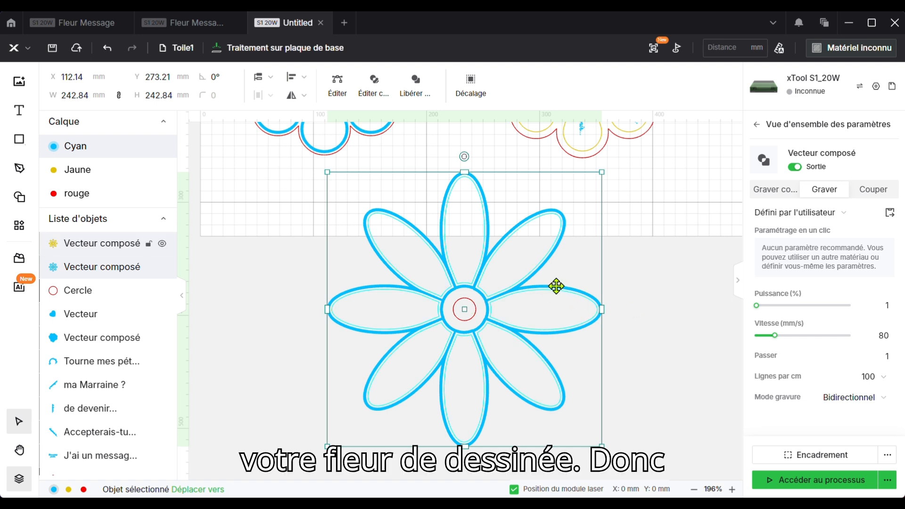
left_click(693, 287)
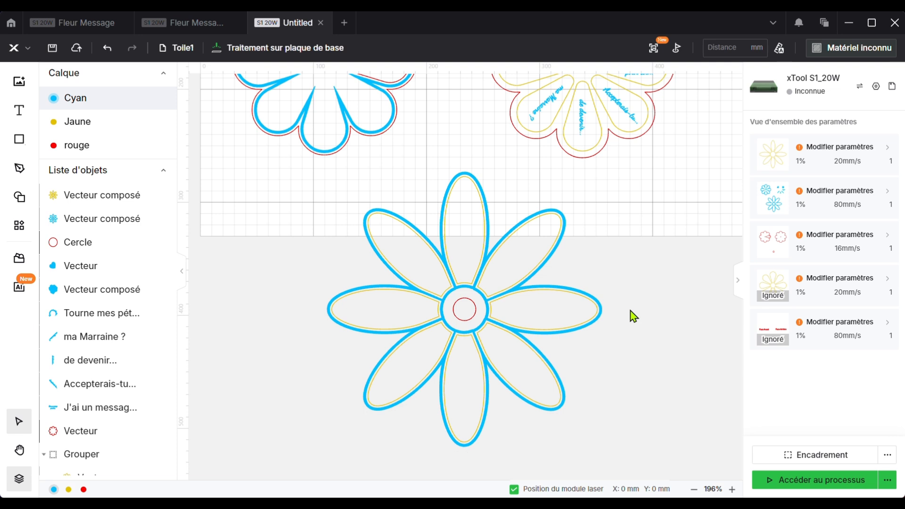
Release the yellow inner flower's compound vector into separate petal vectors.
left_click(468, 326)
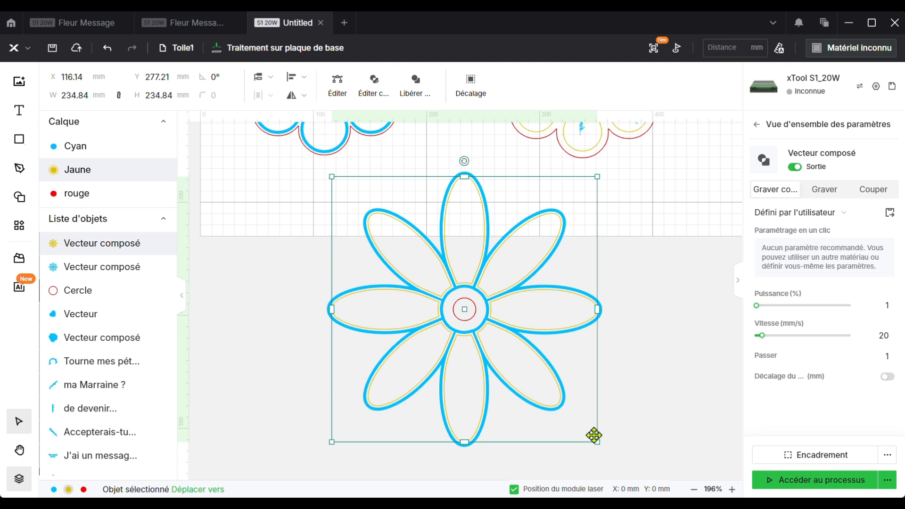
left_click(644, 339)
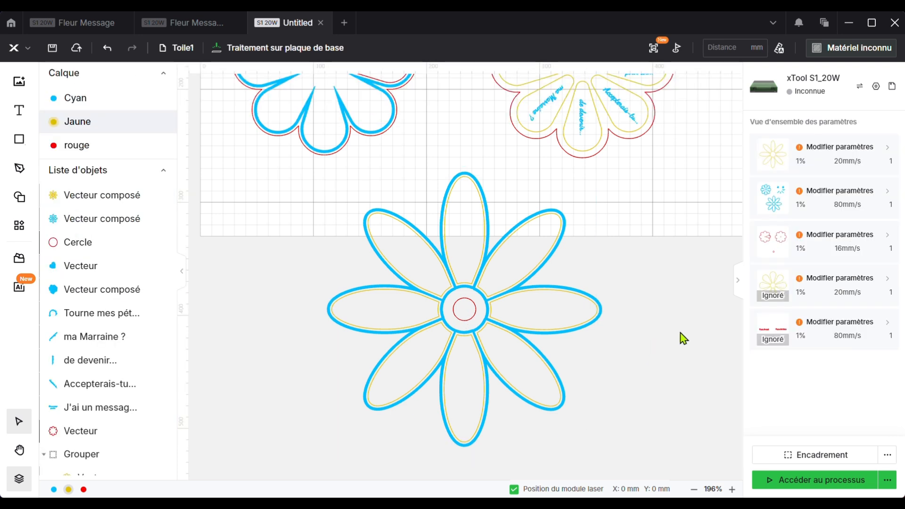
left_click(465, 288)
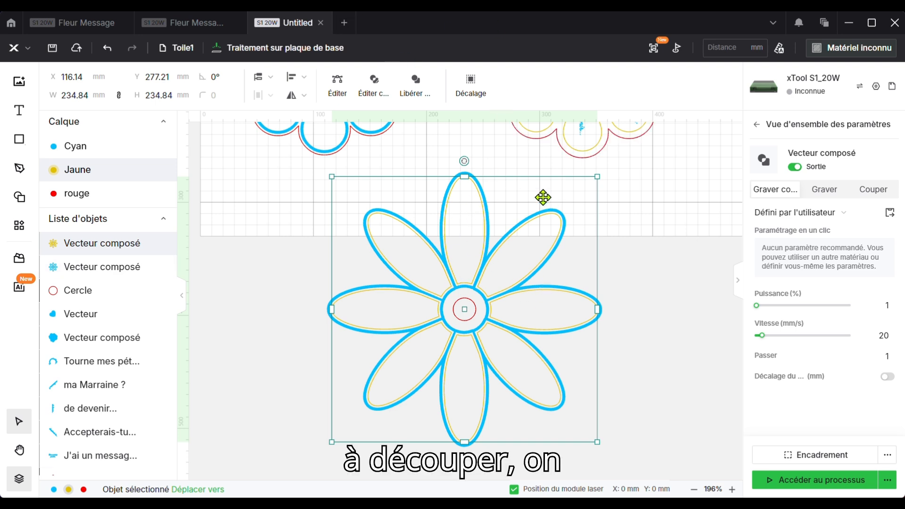
left_click(417, 88)
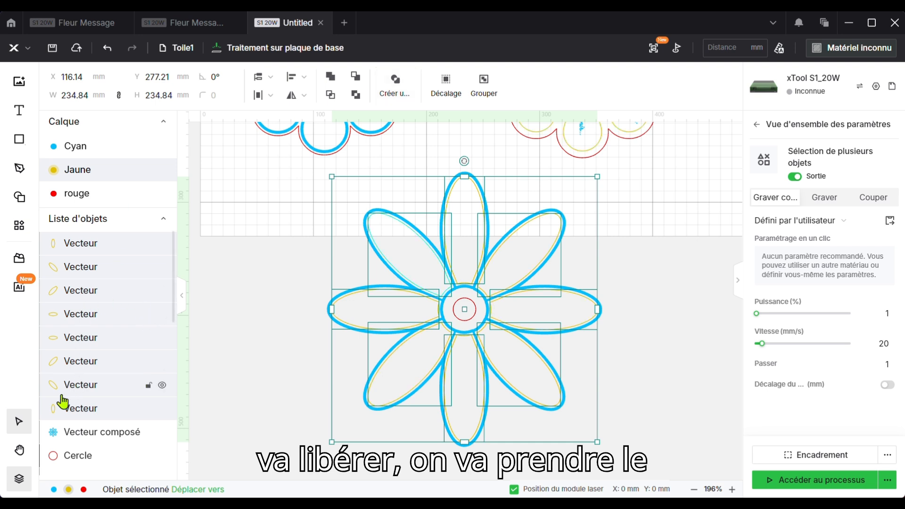
Move the upper vertical inner petal to the red layer and set its processing type to cutting (Couper).
left_click(75, 414)
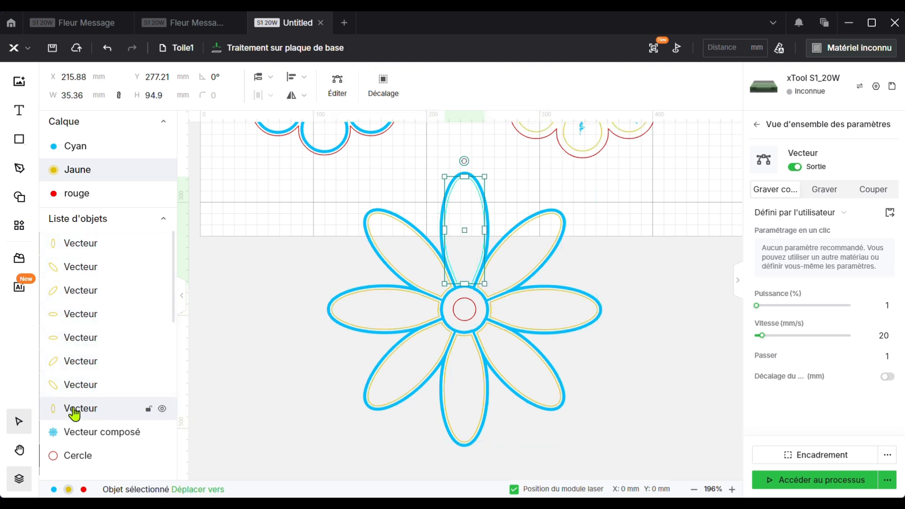
left_click(207, 490)
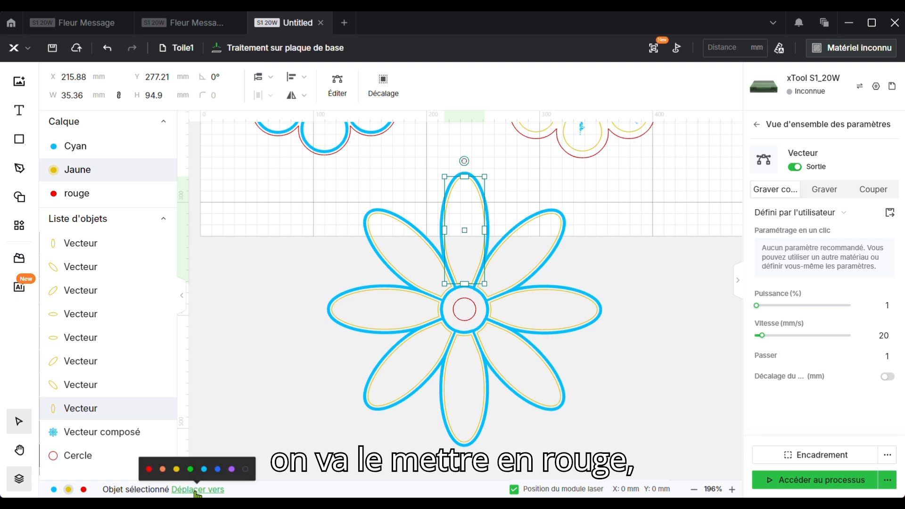
left_click(149, 470)
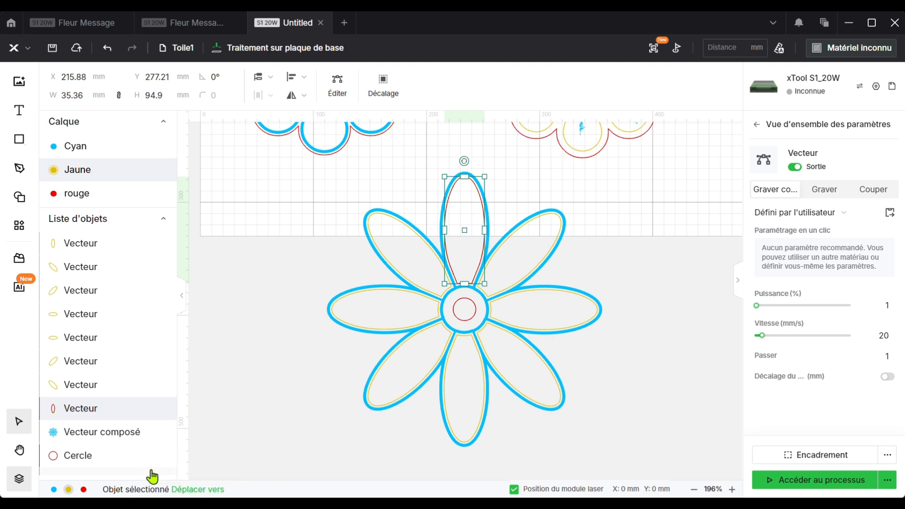
left_click(871, 196)
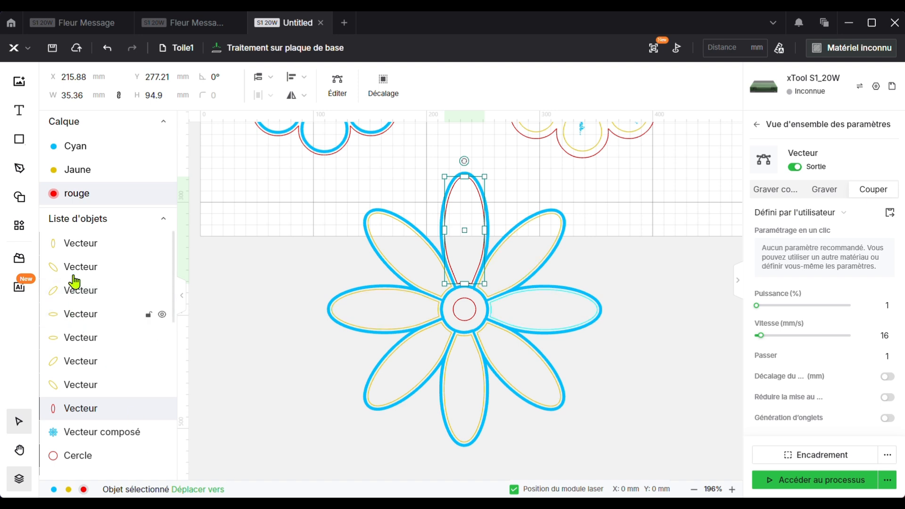
Select the seven yellow inner petal vectors of the lower daisy and disable their output (Sortie).
left_click(78, 251)
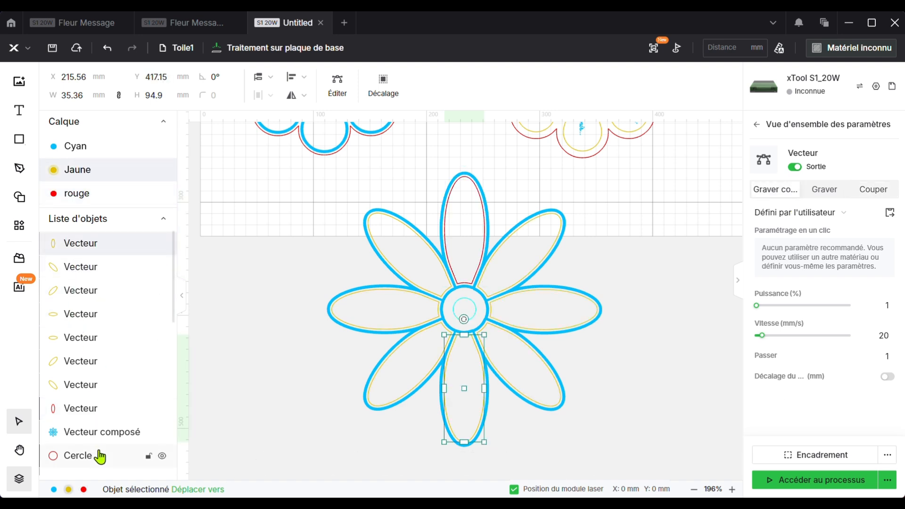
left_click(78, 387, "shift")
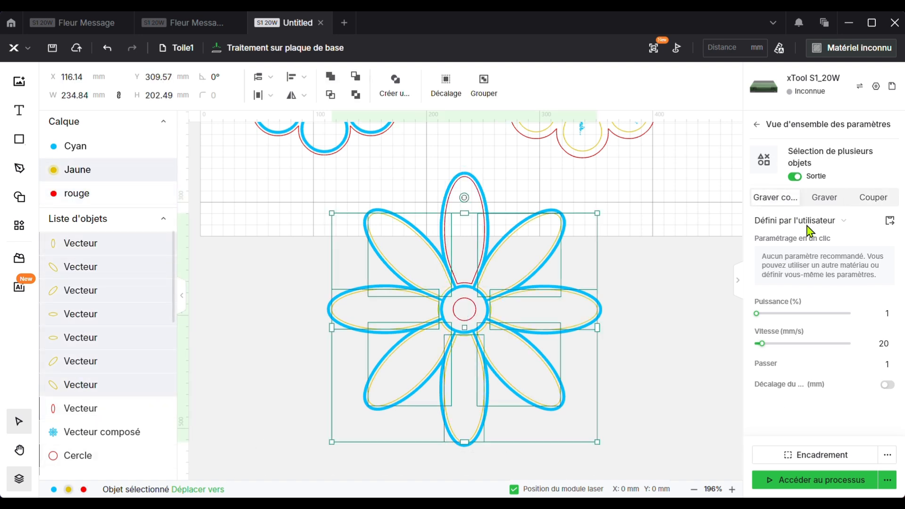
left_click(795, 176)
Hide the seven yellow inner petal vectors, leaving the red upper petal visible, and clear the selection.
mouse_move(143, 242)
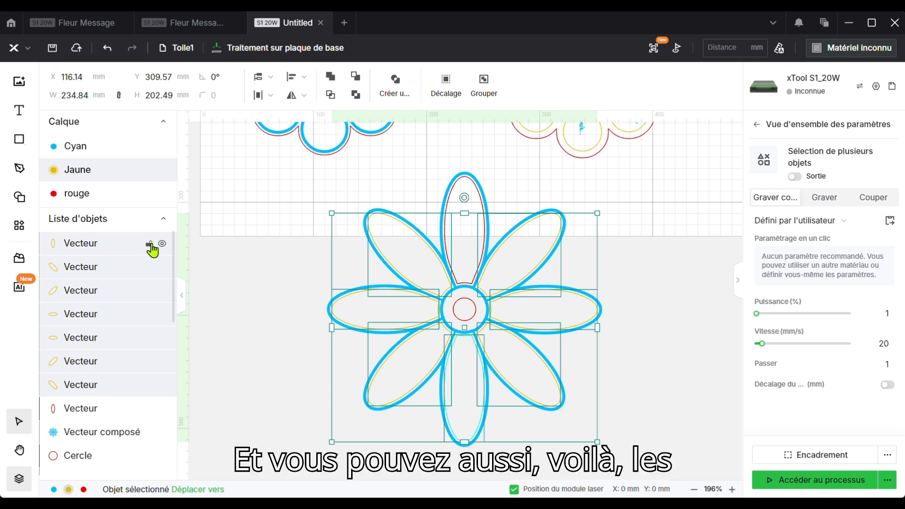
left_click(162, 244)
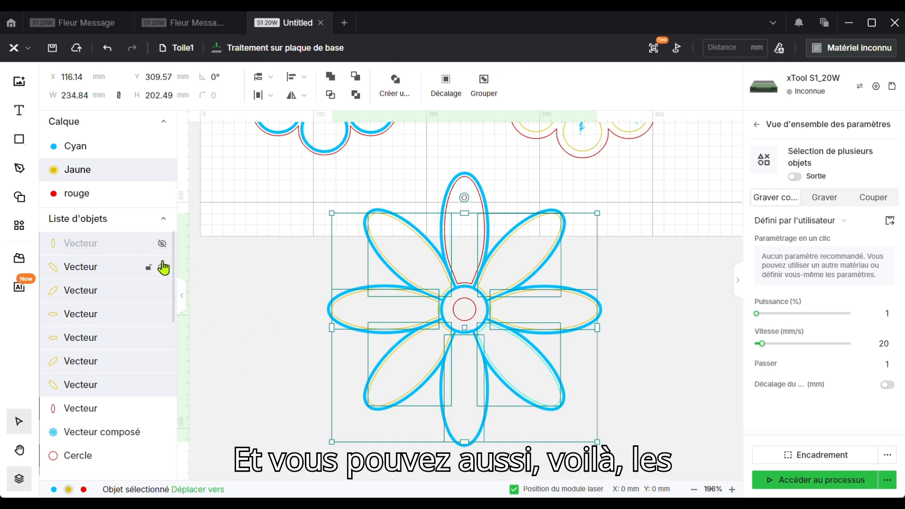
left_click(162, 267)
left_click(162, 291)
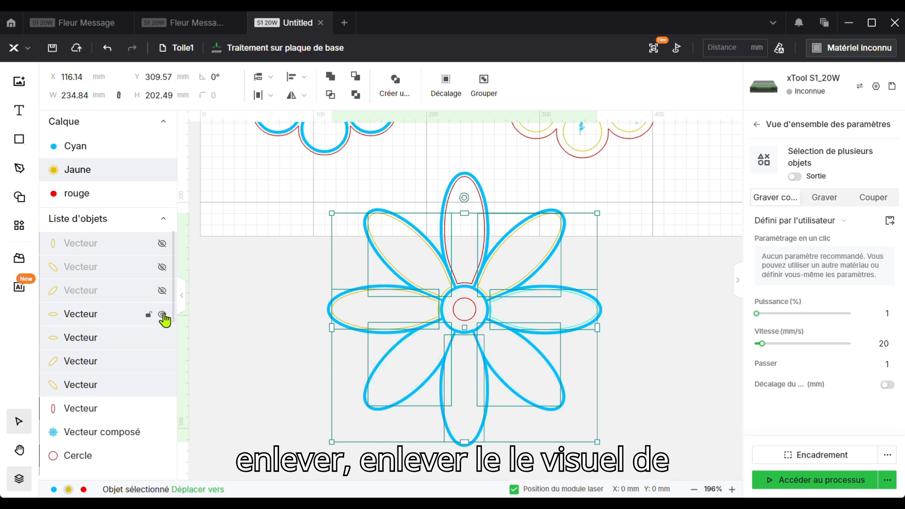
left_click(162, 314)
left_click(162, 337)
left_click(162, 361)
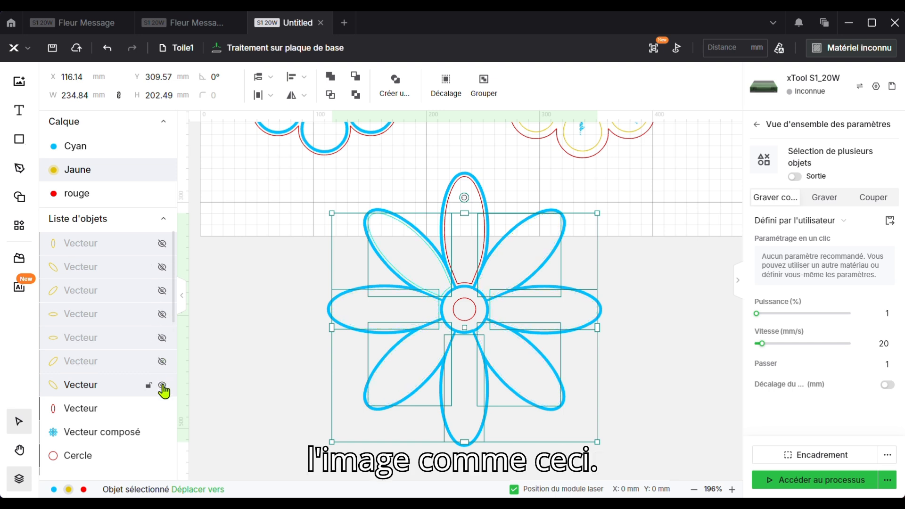
left_click(163, 384)
left_click(237, 420)
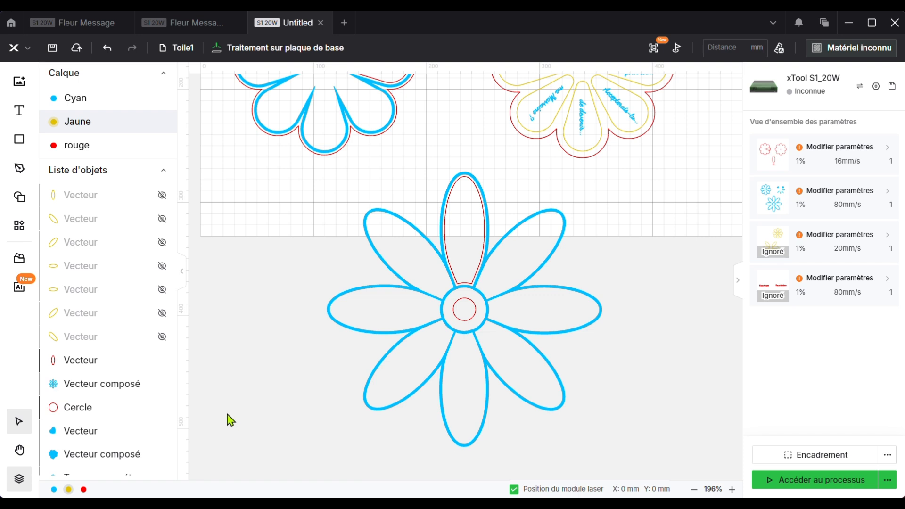
Offset the daisy's blue compound vector outward by 5 mm, keeping outer shapes only (Formes extérieures uniquement).
left_click_drag(313, 288, 355, 315)
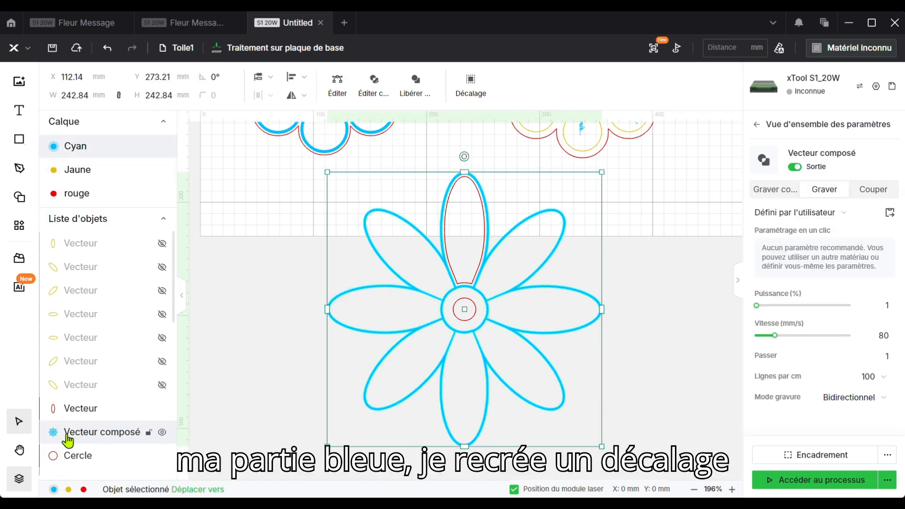
left_click(471, 85)
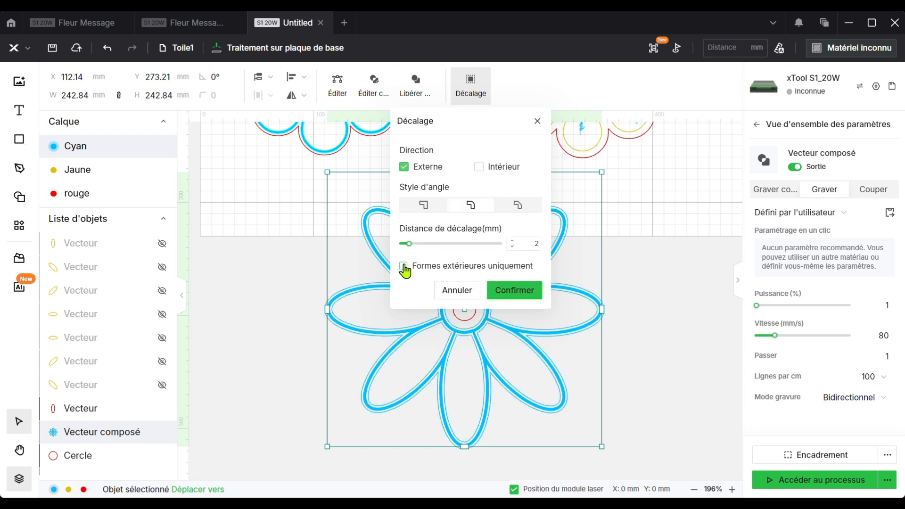
left_click(404, 266)
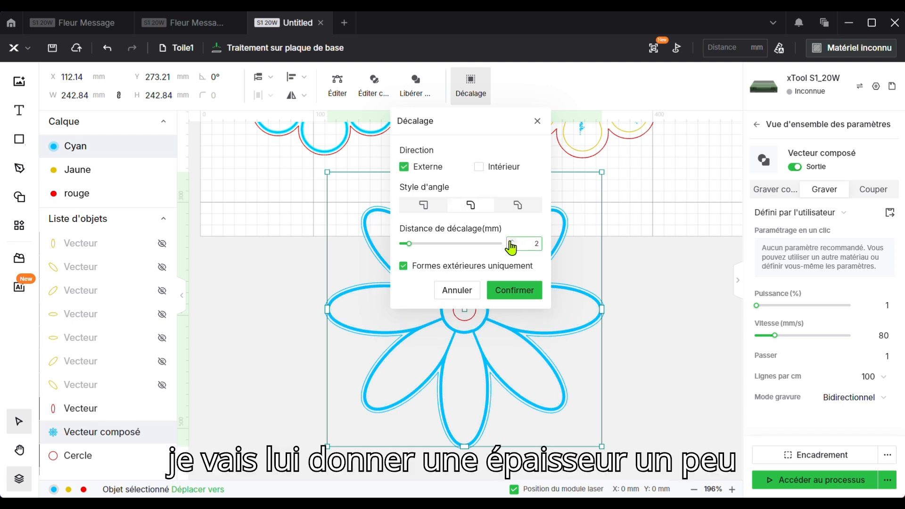
left_click(512, 241)
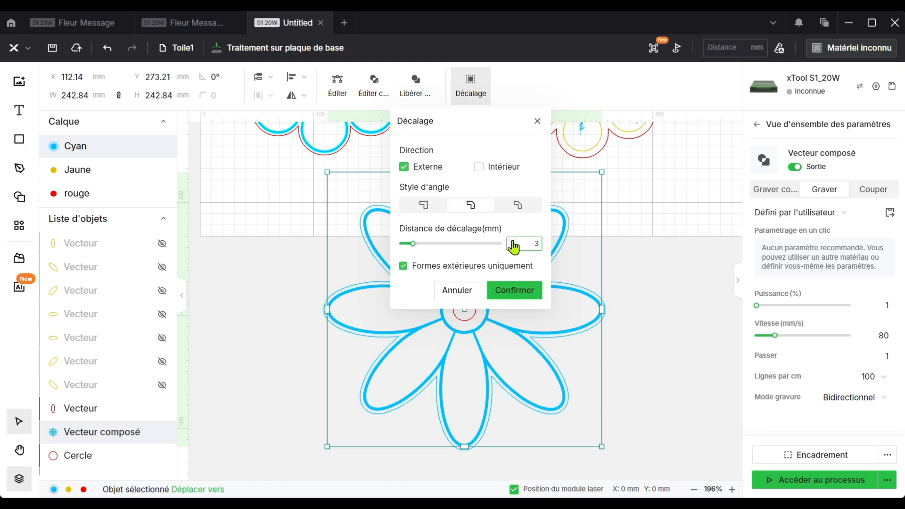
scroll(513, 241, "up", 1)
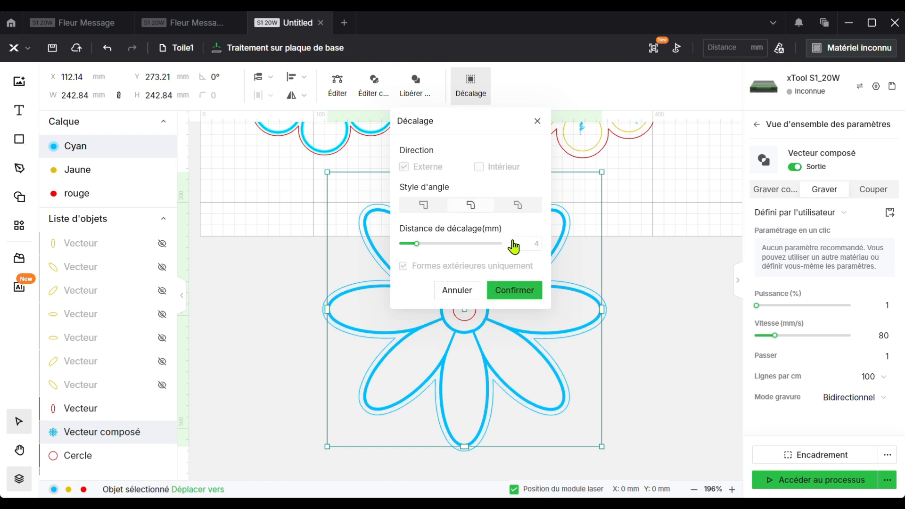
left_click(512, 240)
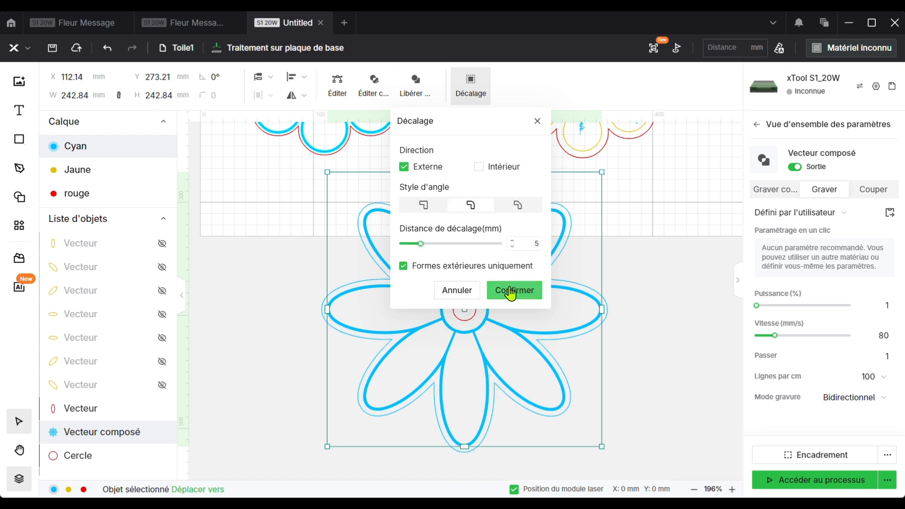
left_click(514, 291)
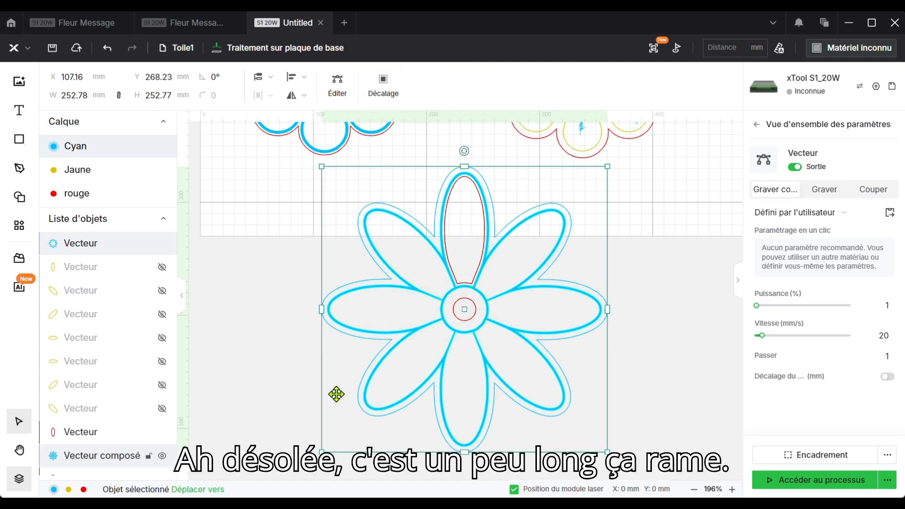
Move the new outer offset outline of the daisy to the red layer and set its processing type to cutting (Couper).
left_click(193, 489)
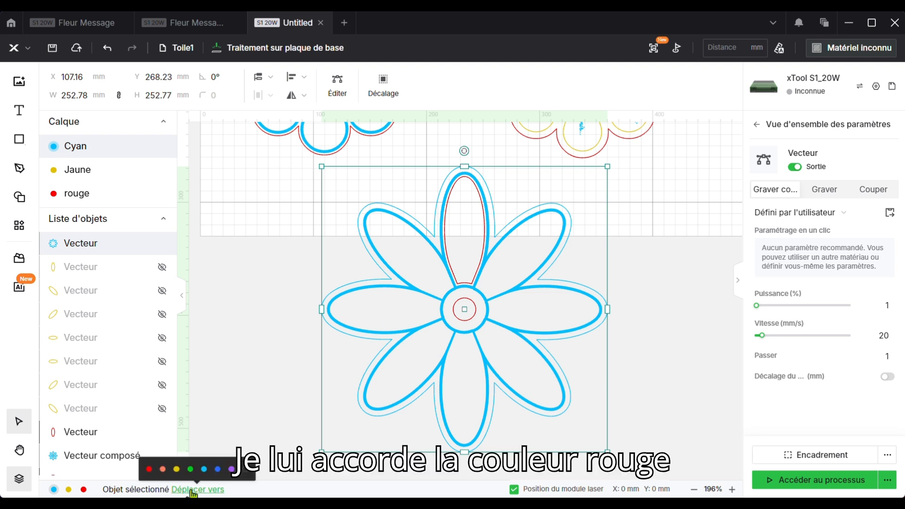
left_click(150, 470)
left_click(868, 193)
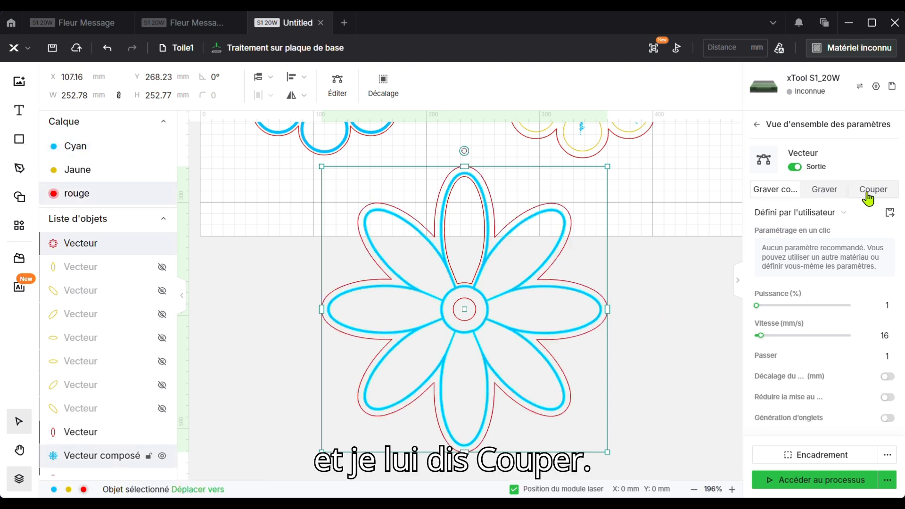
left_click(688, 347)
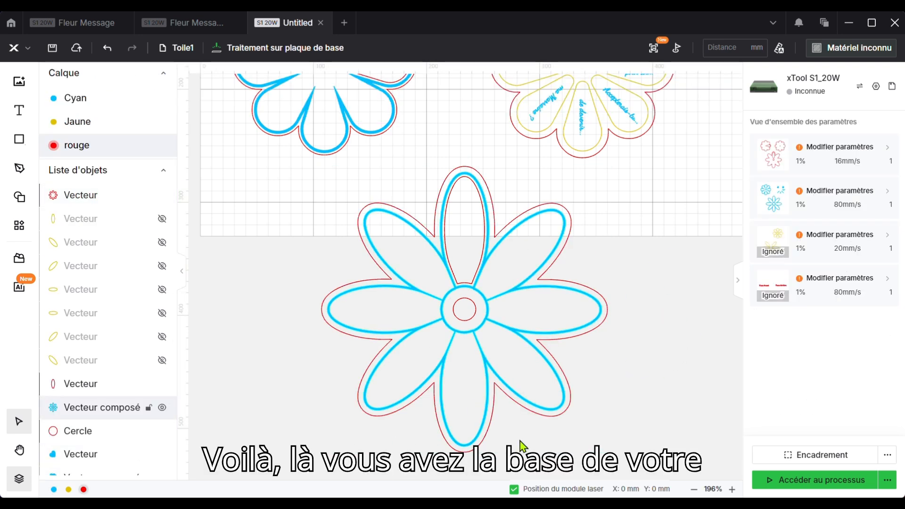